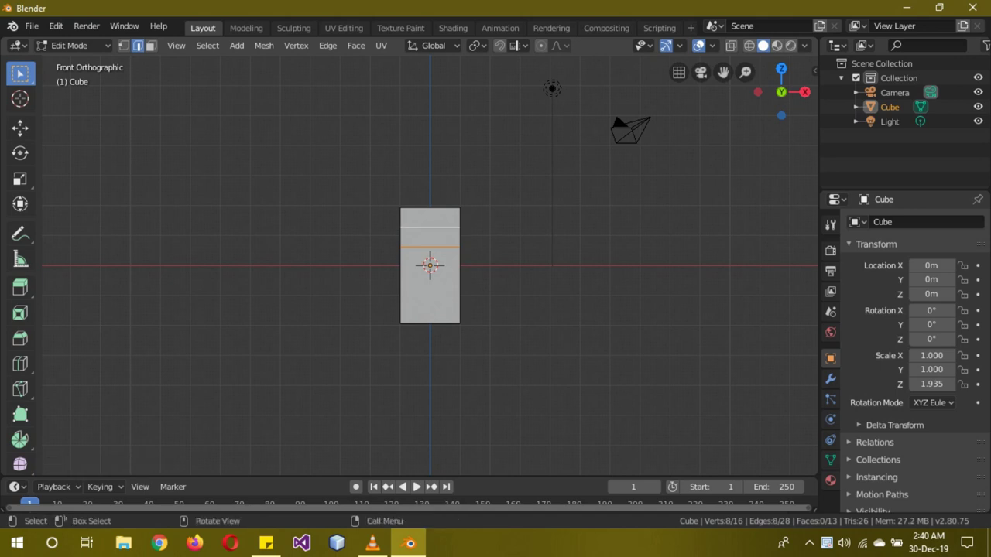
# Scale up the cube's two upper edge loops and add a Subdivision Surface modifier with viewport level 2.
pyautogui.click(709, 292)
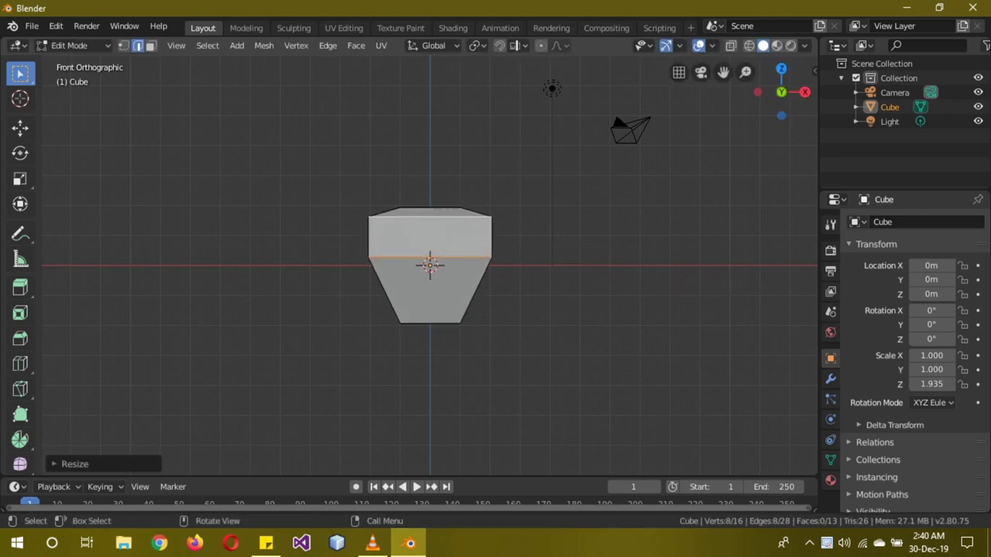
pyautogui.click(831, 379)
pyautogui.click(875, 222)
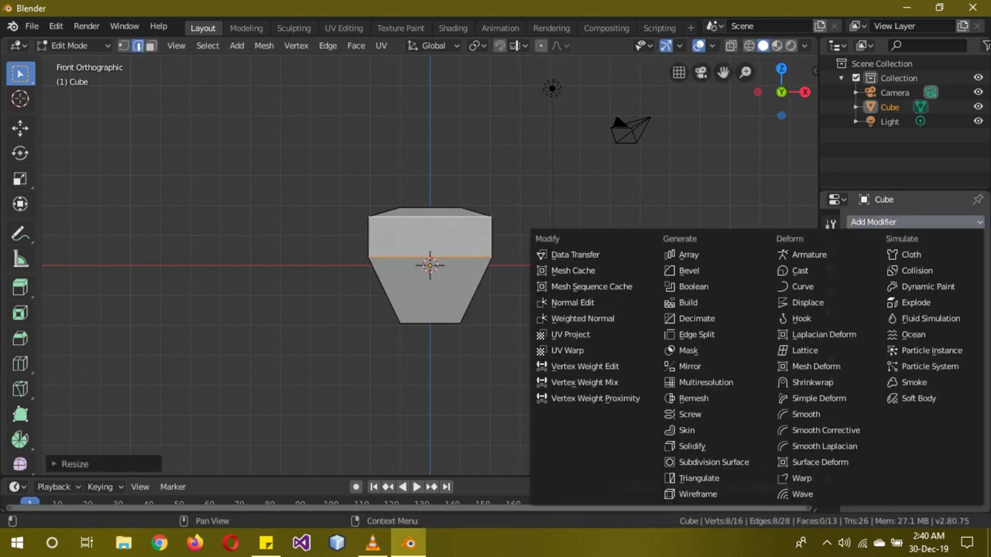
pyautogui.click(708, 462)
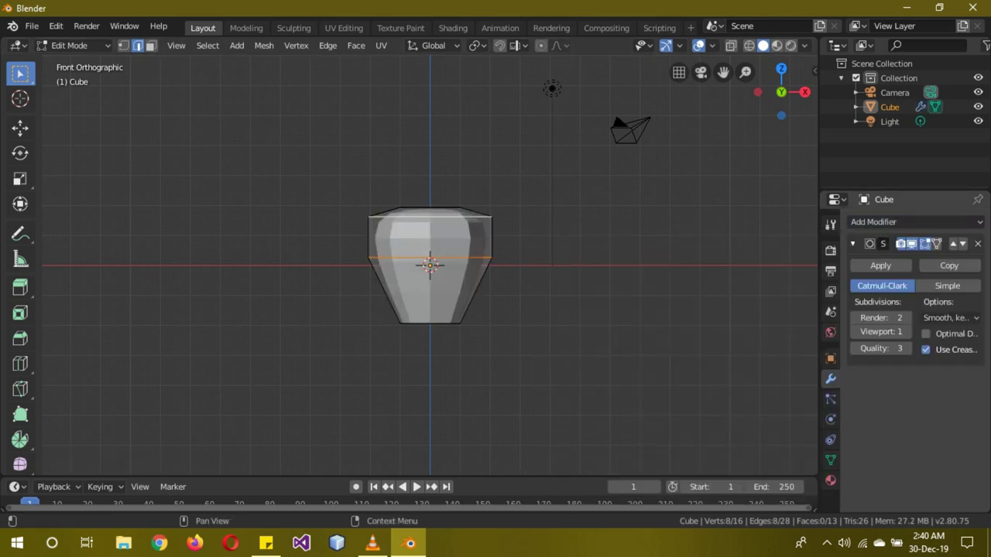
pyautogui.click(898, 331)
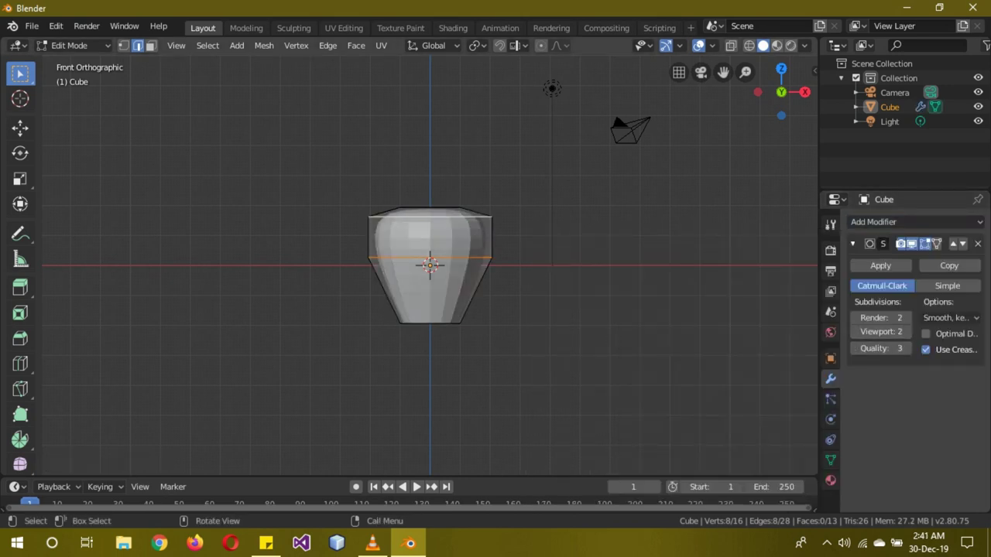
# Widen the two selected edge loops further and scale down the edge loop around the mesh's bottom.
pyautogui.press('s')
pyautogui.click(685, 256)
pyautogui.moveTo(619, 310); pyautogui.dragTo(631, 271, button='middle')
pyautogui.keyDown('alt'); pyautogui.click(432, 313); pyautogui.keyUp('alt')
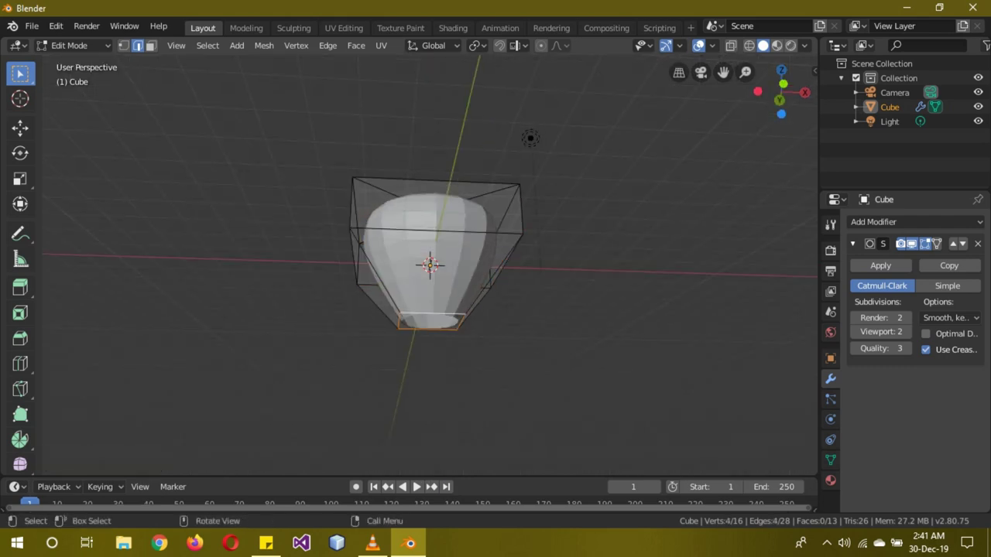
pyautogui.press('s')
pyautogui.click(620, 343)
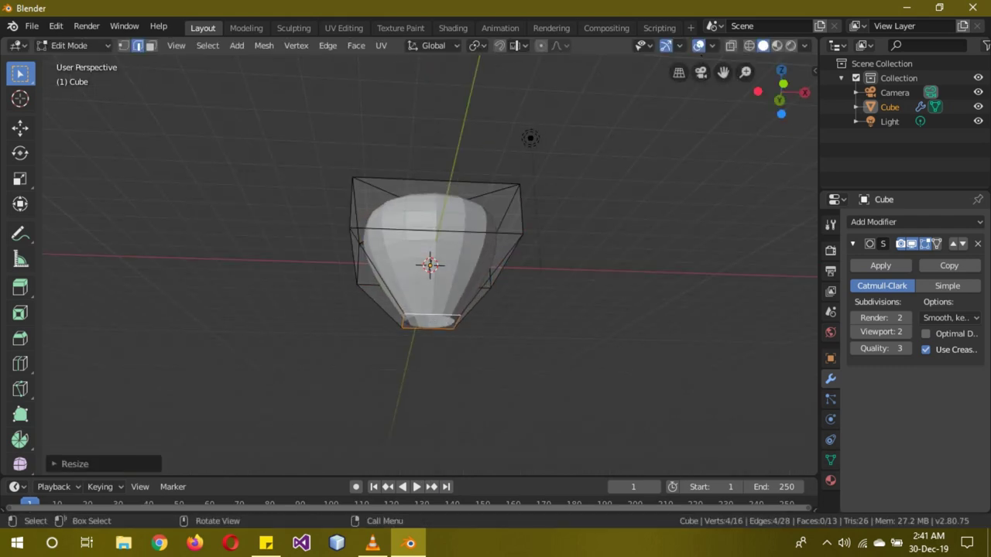
# Leave mesh editing and apply smooth shading to the lantern body.
pyautogui.press('Tab')
pyautogui.moveTo(558, 163); pyautogui.dragTo(560, 211, button='middle')
pyautogui.rightClick(560, 211)
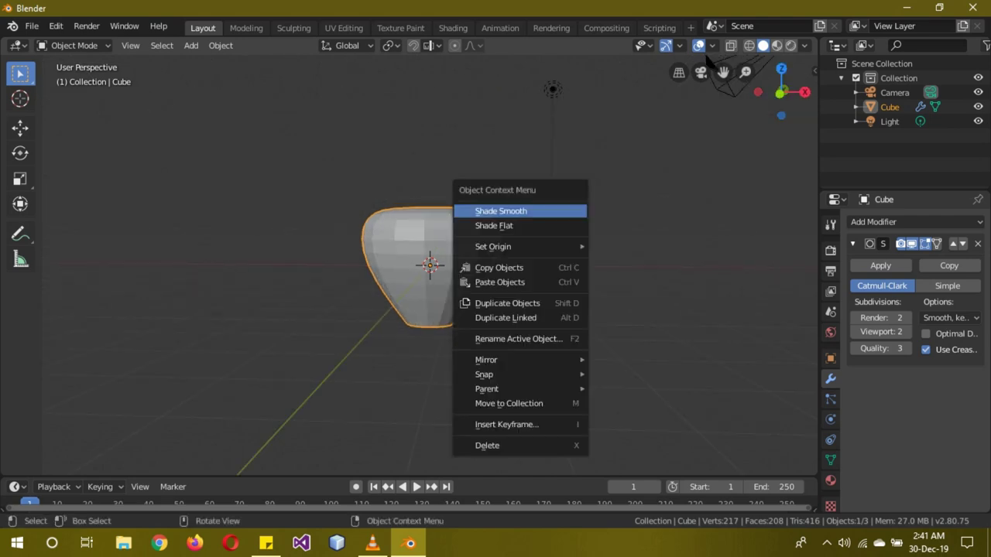
pyautogui.click(501, 211)
pyautogui.press('KP_1')
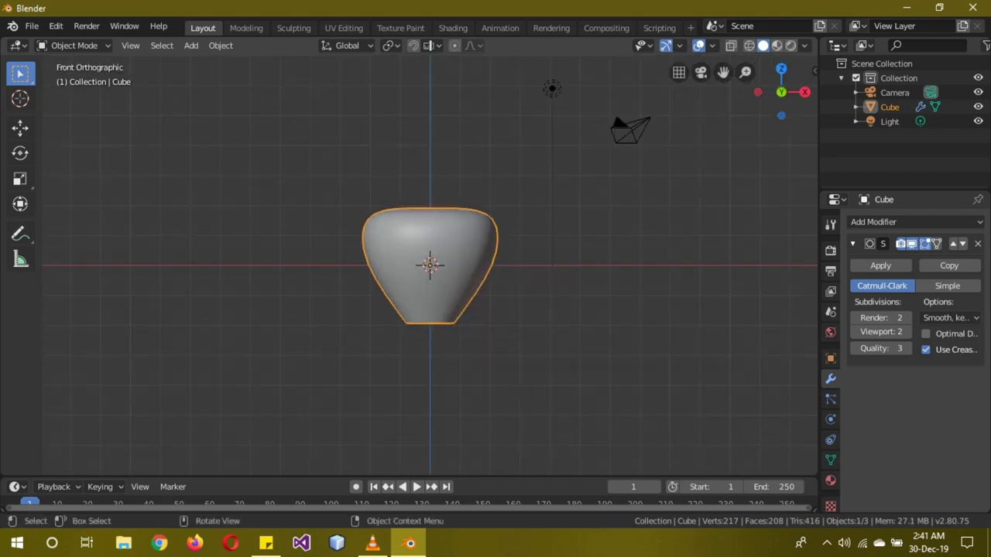
pyautogui.moveTo(501, 216); pyautogui.dragTo(499, 231, button='middle')
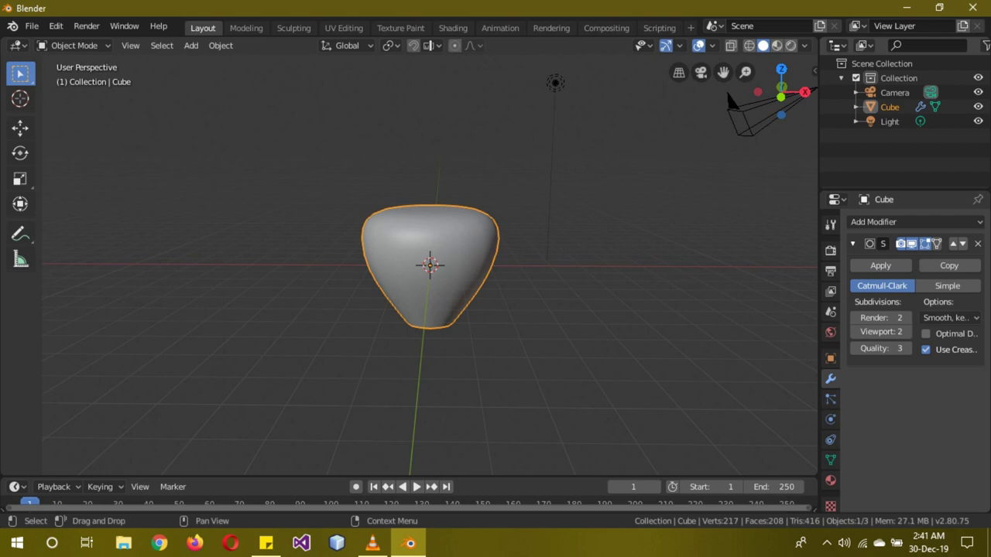
# Rename the cube object as lantern and hide it in the viewport.
pyautogui.doubleClick(890, 107)
pyautogui.write('lantern')
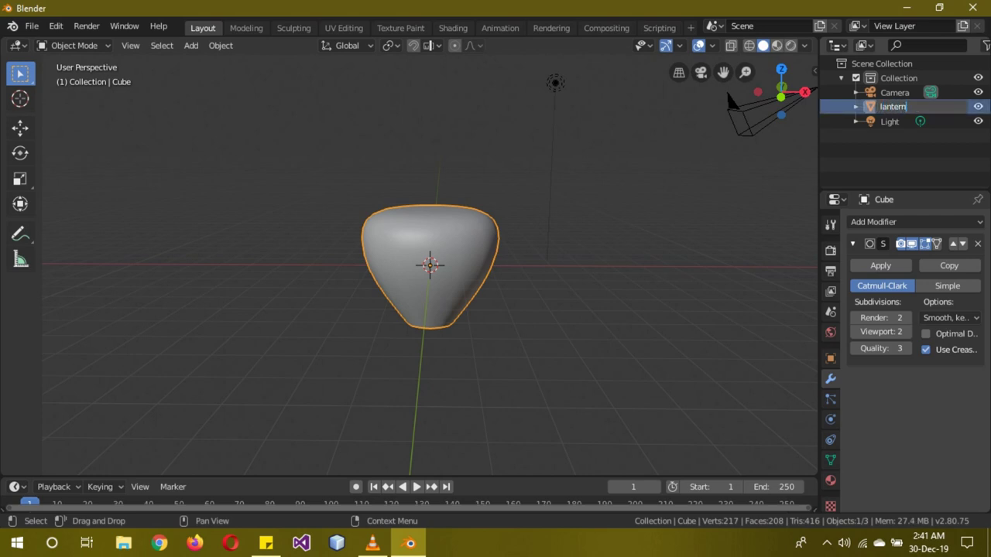
pyautogui.press('Return')
pyautogui.press('h')
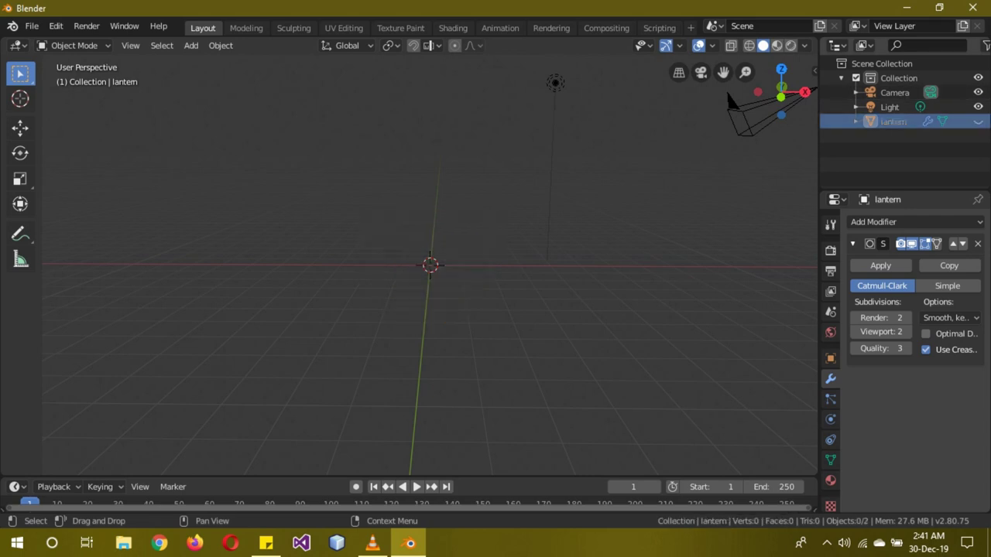
# Add a mesh plane at the origin and scale it by 10.
pyautogui.hotkey('shift', 'a')
pyautogui.moveTo(286, 200)
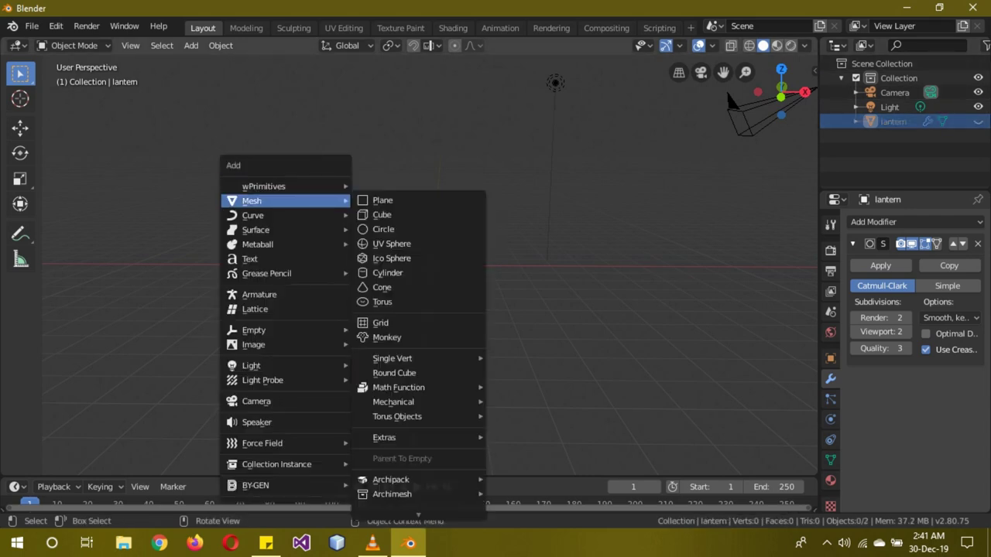
pyautogui.click(382, 199)
pyautogui.press('s')
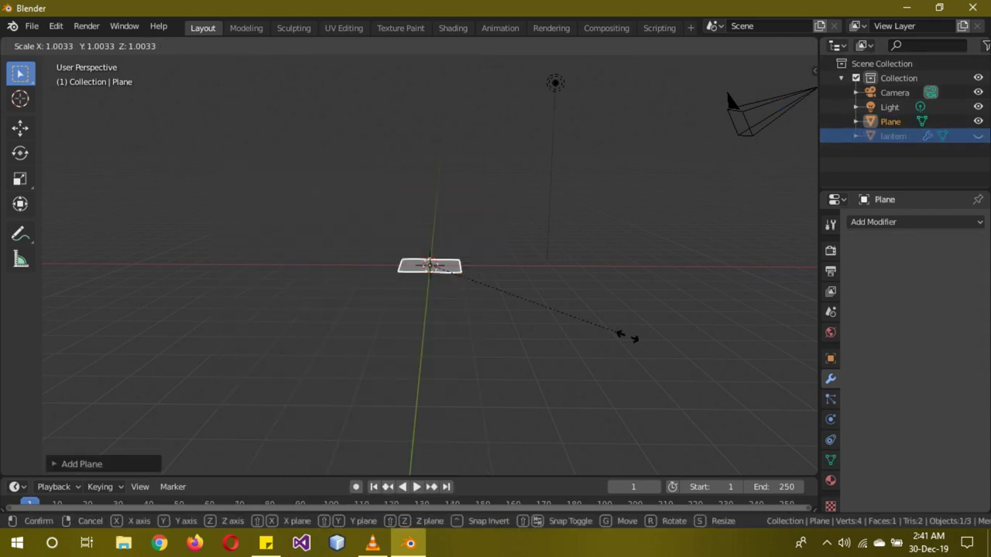
pyautogui.press('0')
pyautogui.press('BackSpace')
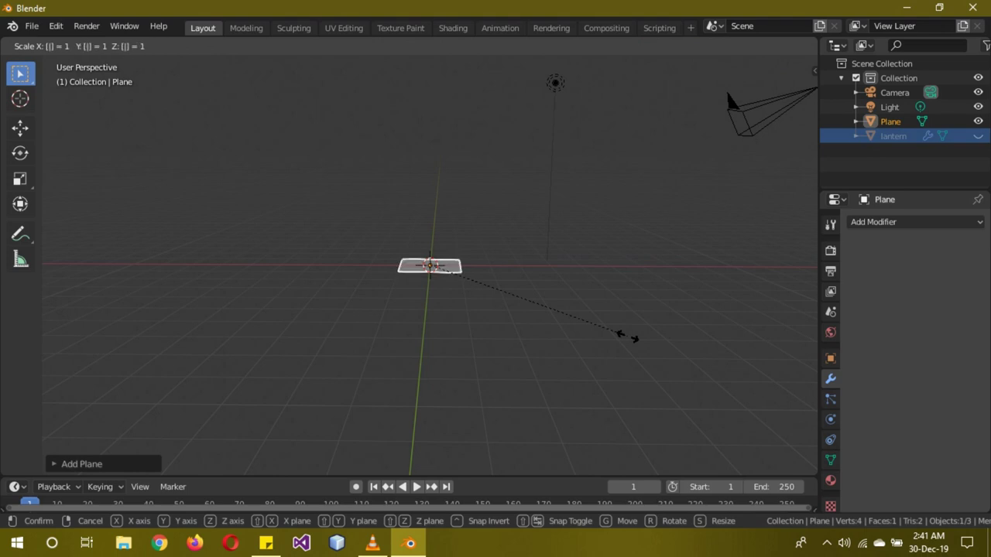
pyautogui.write('10')
pyautogui.press('Return')
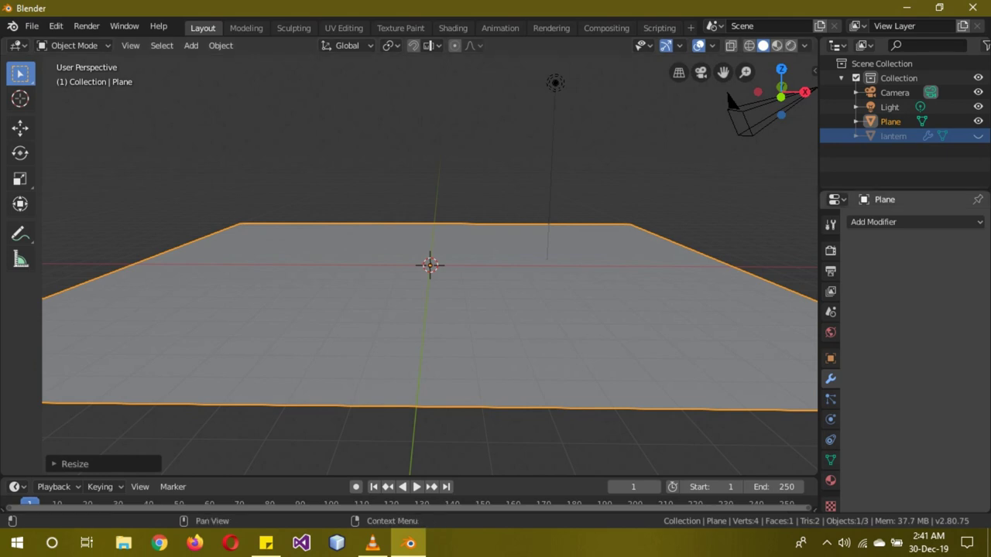
# Give the plane a new material with a Transparent BSDF surface and the Alpha Clip blend mode.
pyautogui.click(830, 480)
pyautogui.click(932, 284)
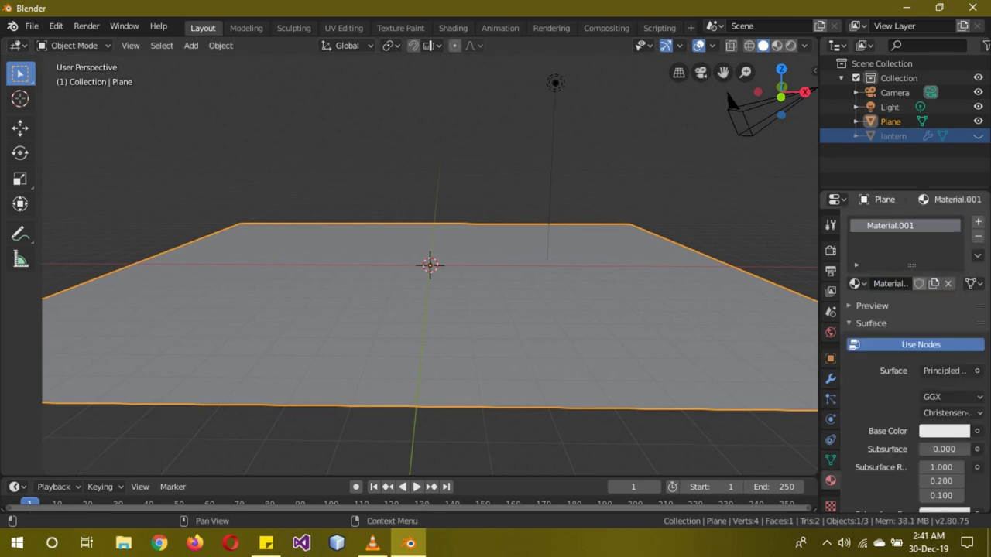
pyautogui.click(946, 371)
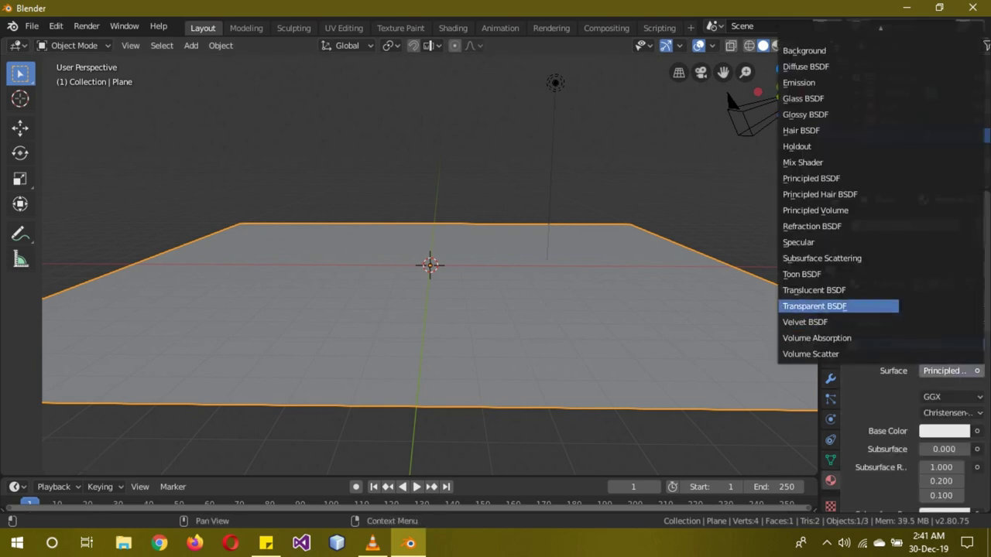
pyautogui.click(814, 306)
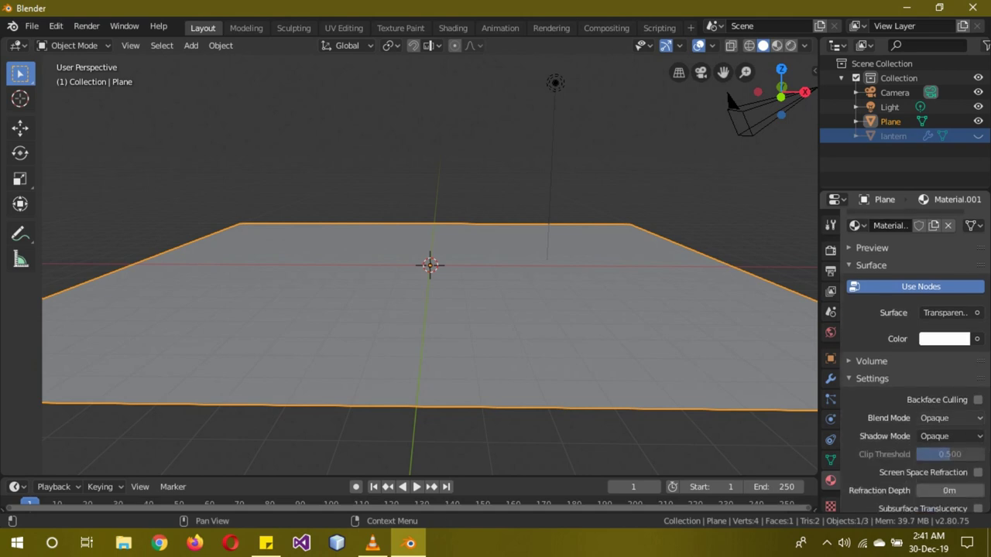
pyautogui.click(950, 418)
pyautogui.click(921, 353)
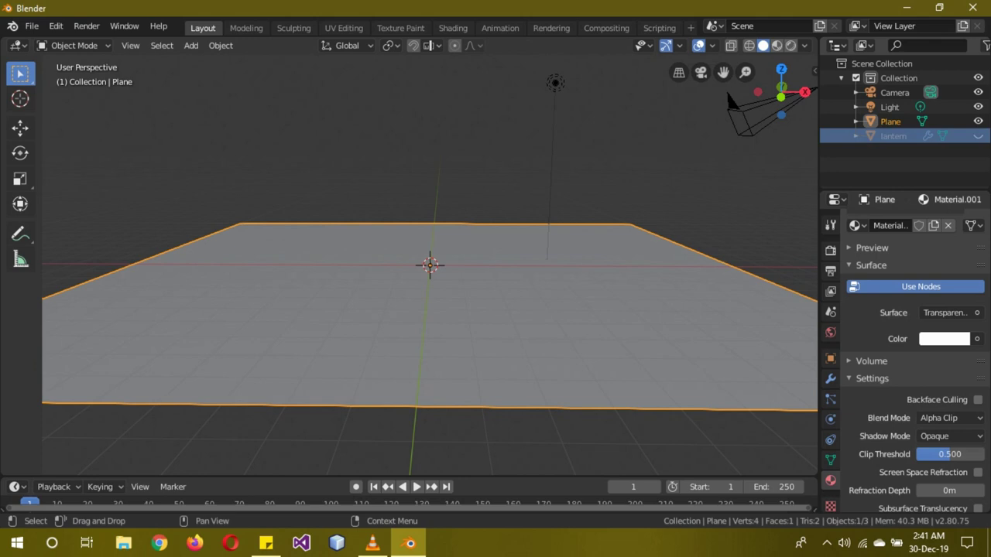
# Show the lantern in the viewport again, hide the plane and select the lantern.
pyautogui.click(977, 136)
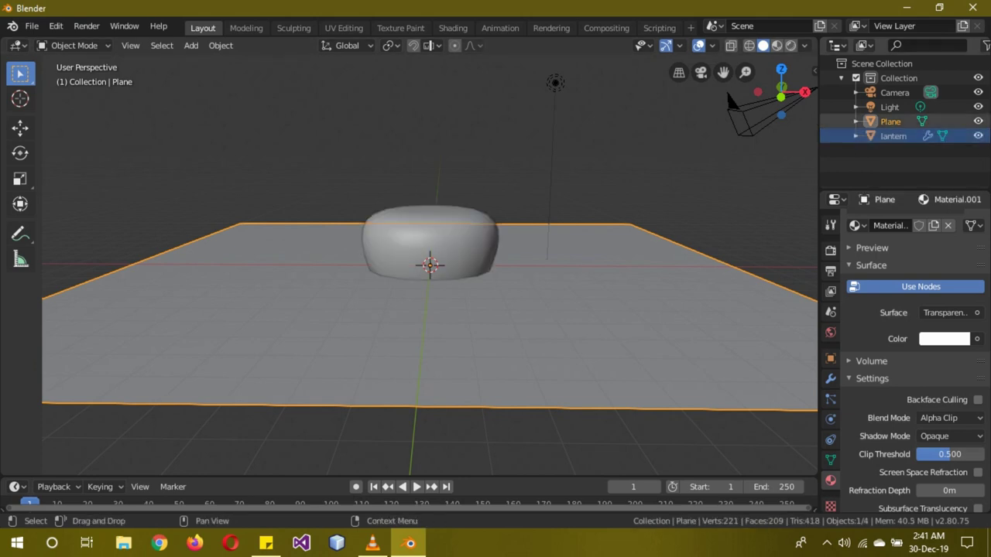
pyautogui.click(978, 122)
pyautogui.moveTo(453, 263); pyautogui.dragTo(454, 273, button='middle')
pyautogui.click(454, 271)
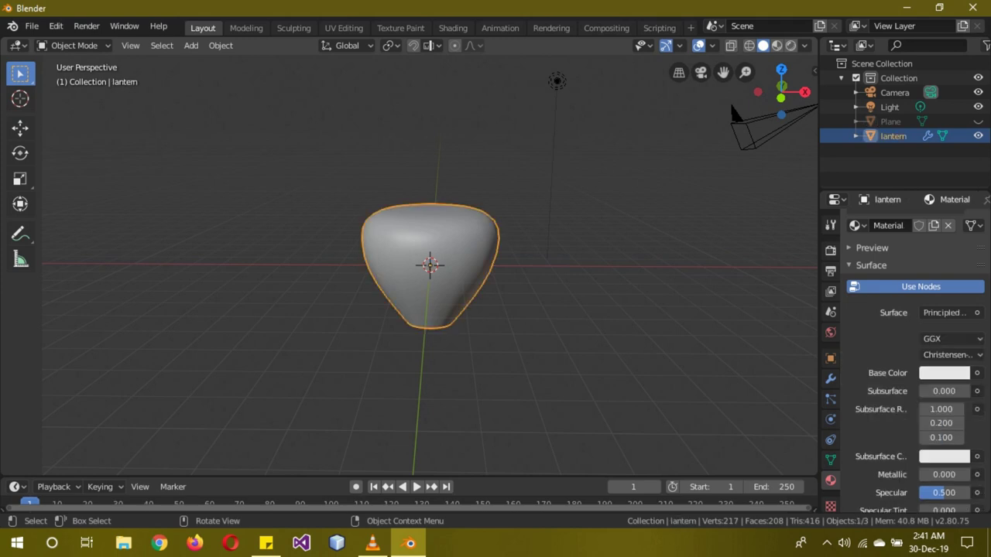
# Delete the light from the scene and reselect the lantern.
pyautogui.click(557, 81)
pyautogui.press('Delete')
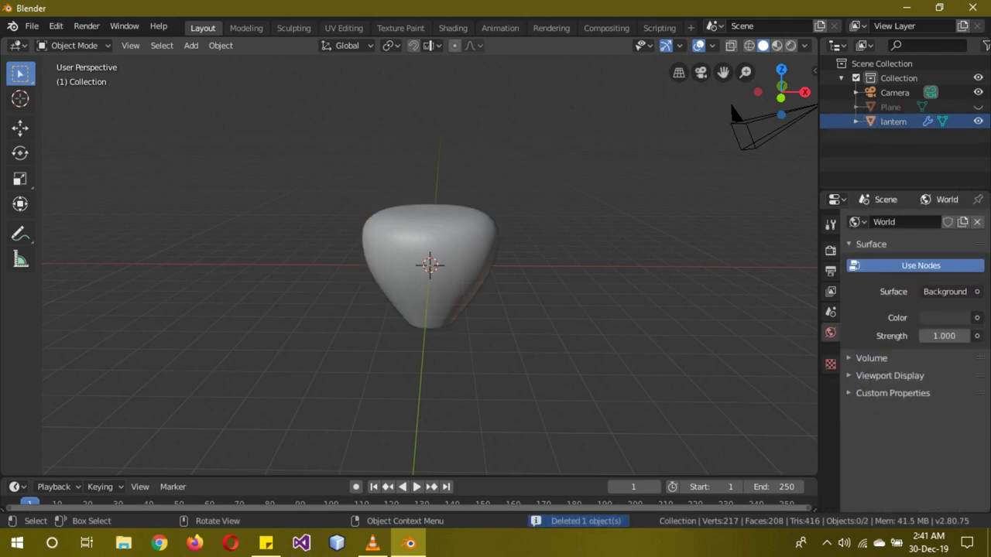
pyautogui.click(445, 259)
# Split the 3D viewport in half vertically and turn one half into a Shader Editor without its sidebar.
pyautogui.moveTo(816, 41); pyautogui.dragTo(409, 86)
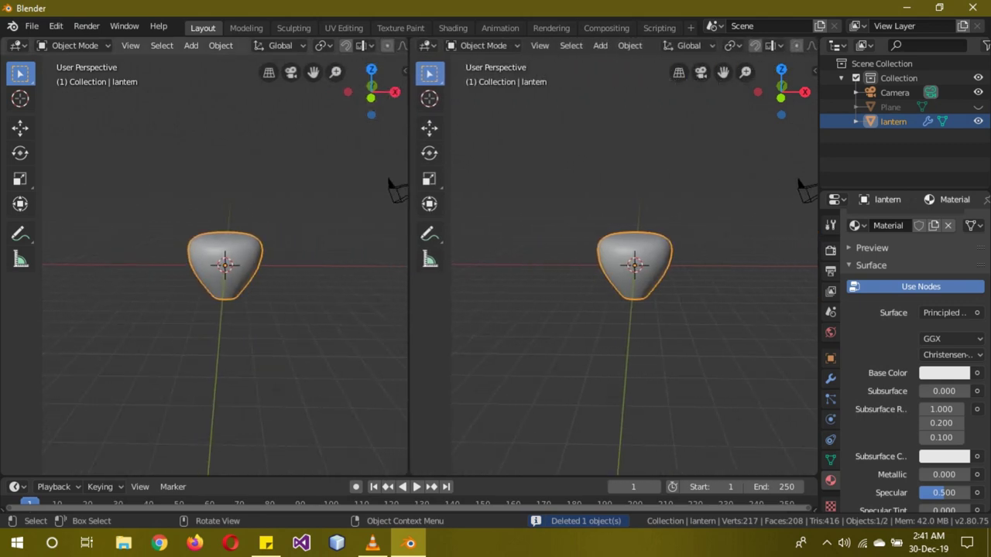
pyautogui.click(17, 45)
pyautogui.click(70, 146)
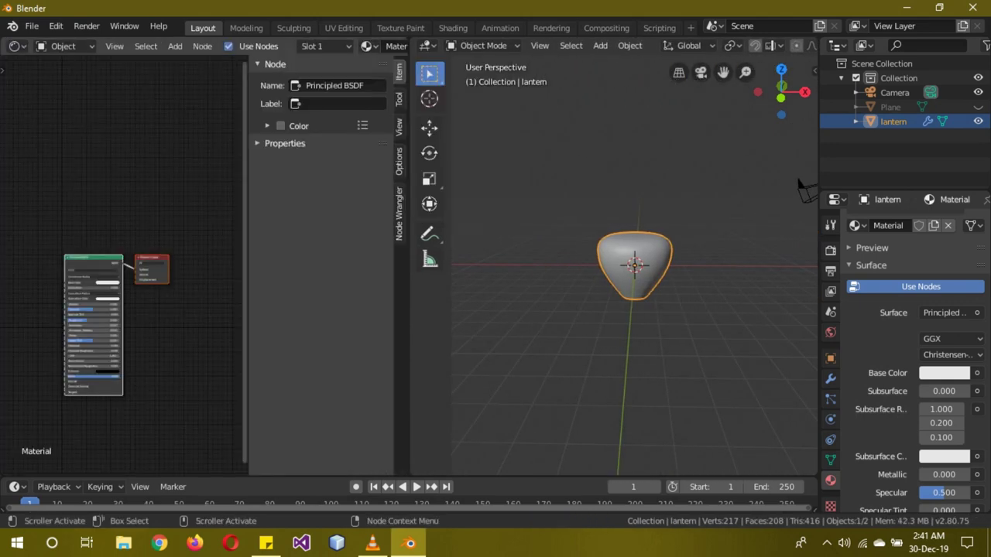
pyautogui.press('n')
pyautogui.scroll(4, 206, 264)
# Delete the Principled BSDF node and move the Material Output node aside to make room.
pyautogui.click(172, 256)
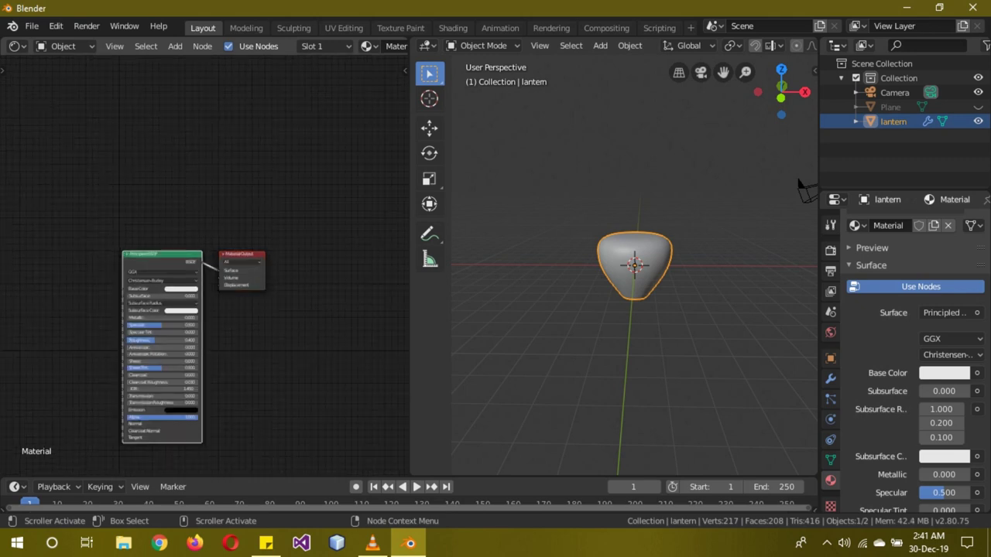
pyautogui.press('Delete')
pyautogui.moveTo(242, 254); pyautogui.dragTo(275, 249)
# Add an Emission shader node in front of the Material Output node.
pyautogui.hotkey('shift', 'a')
pyautogui.click(112, 229)
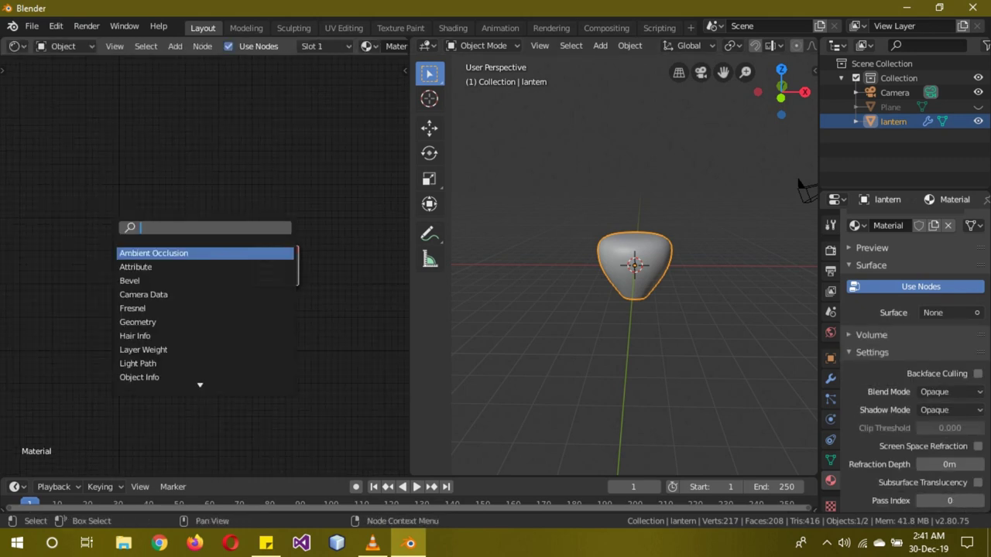
pyautogui.write('emi')
pyautogui.press('Return')
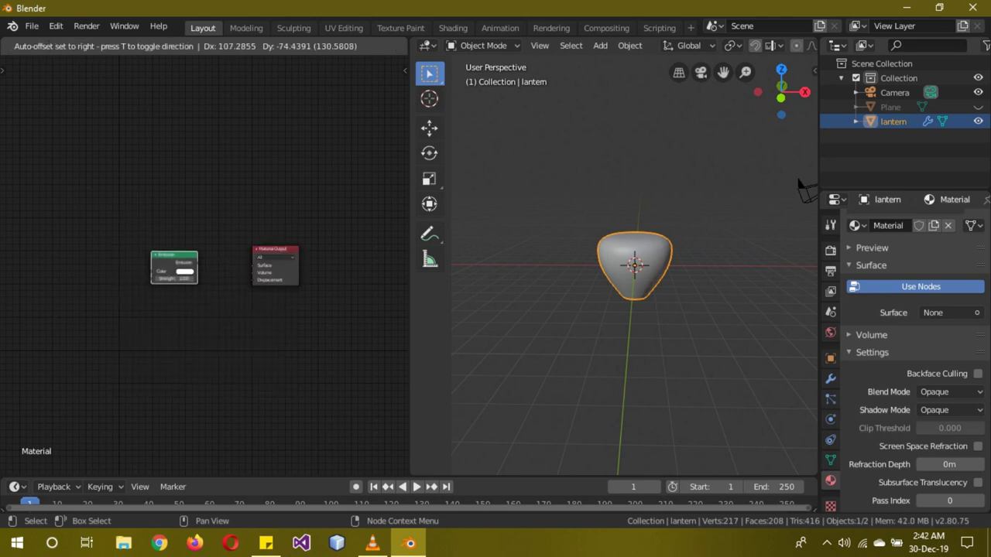
pyautogui.click(164, 245)
# Duplicate the Emission node below the original and set the upper one's strength to 20.
pyautogui.scroll(6, 204, 265)
pyautogui.hotkey('shift', 'd')
pyautogui.click(178, 340)
pyautogui.click(178, 277)
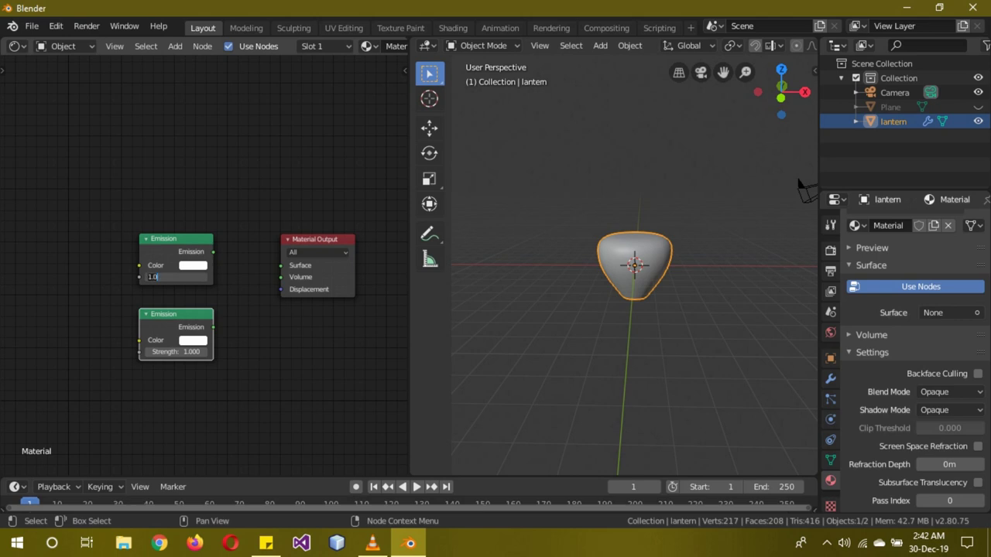
pyautogui.write('20')
pyautogui.press('Return')
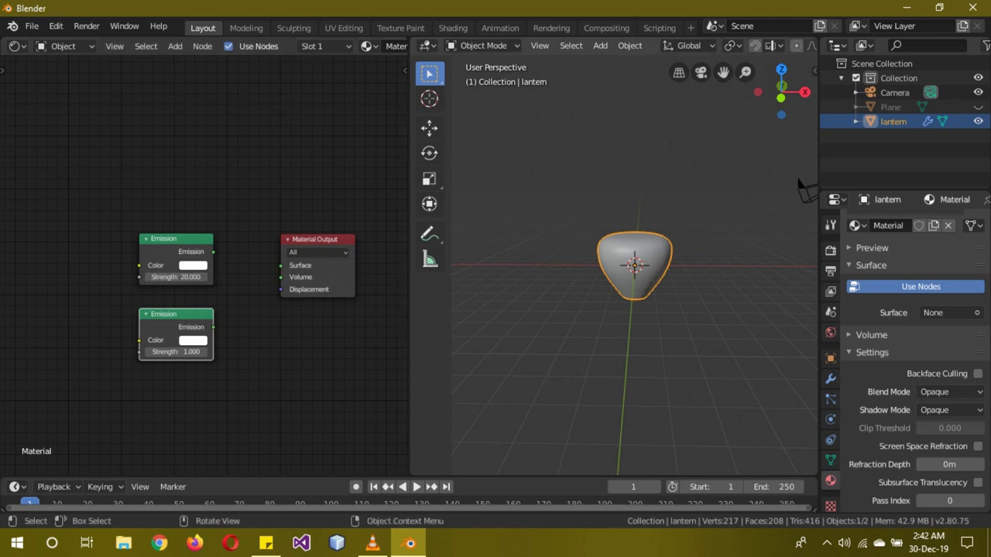
# Enable Bloom in the Eevee render settings and return to the lantern's material settings.
pyautogui.click(830, 250)
pyautogui.click(861, 338)
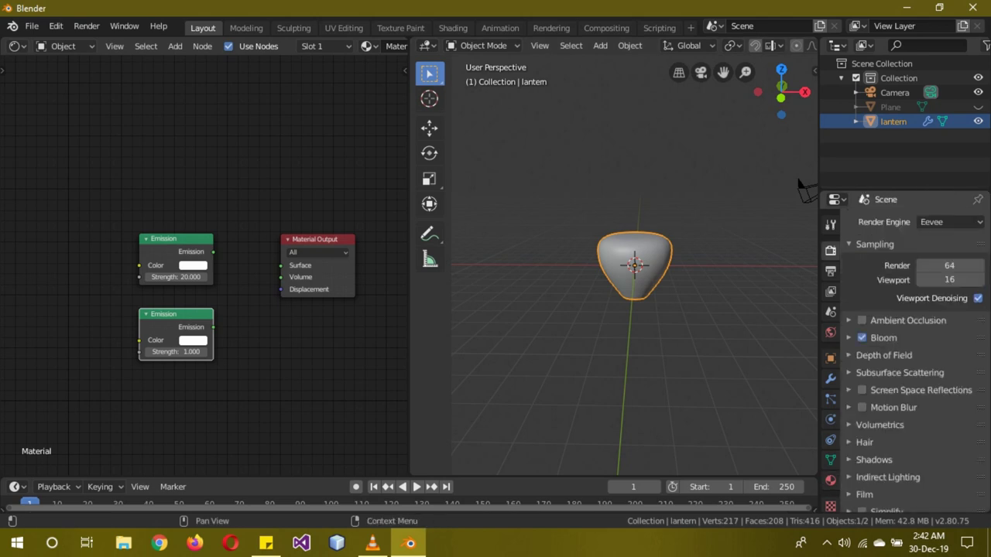
pyautogui.click(830, 480)
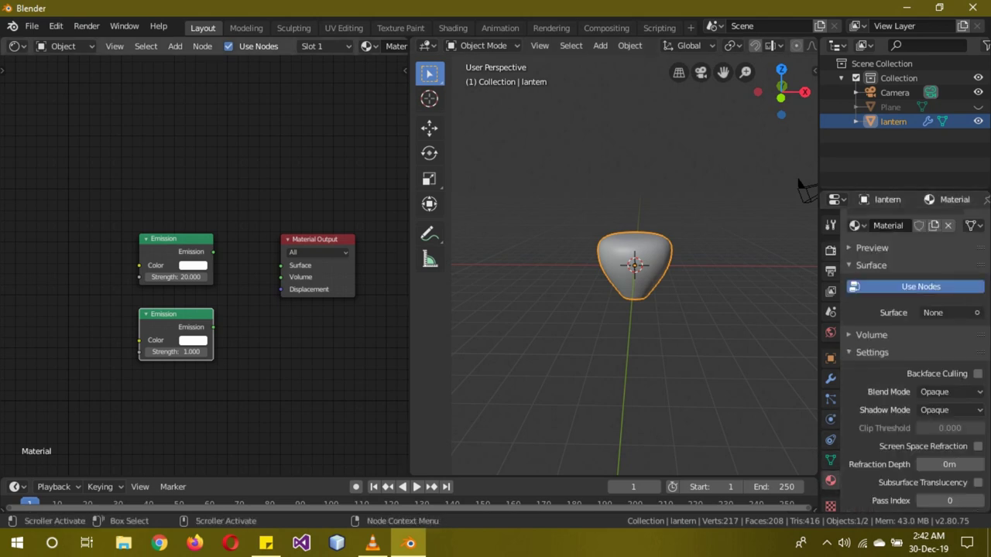
# Add a Mix Shader node between the Emission nodes and the Material Output.
pyautogui.hotkey('shift', 'a')
pyautogui.click(240, 195)
pyautogui.write('mix')
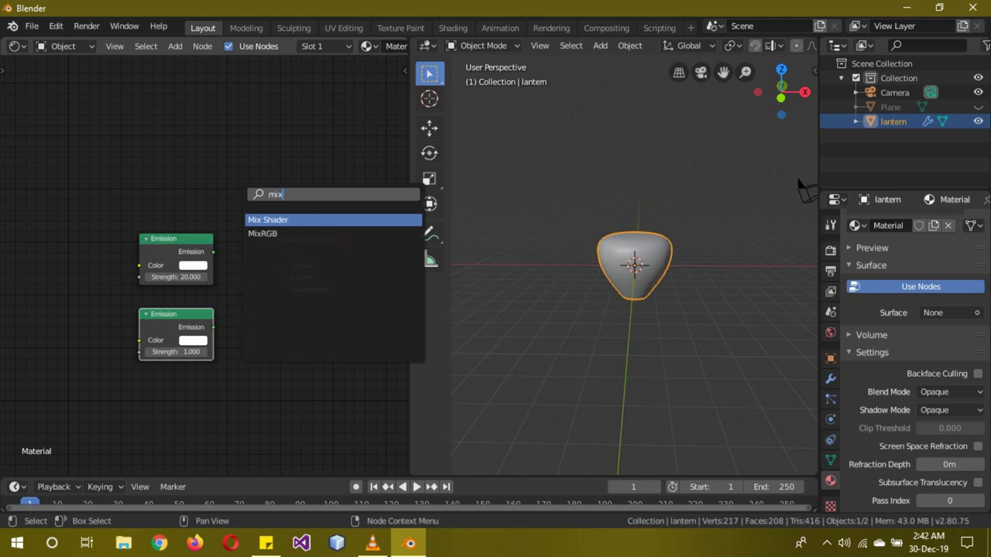
pyautogui.press('Return')
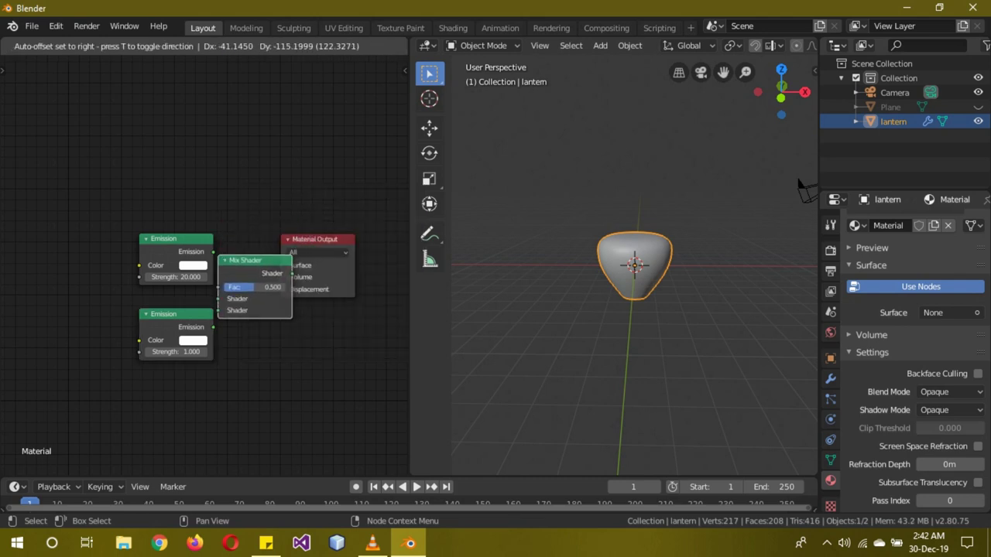
pyautogui.click(220, 258)
# Connect both Emission nodes to the Mix Shader's shader inputs, and space out the upper Emission and Material Output nodes.
pyautogui.moveTo(212, 251); pyautogui.dragTo(218, 288)
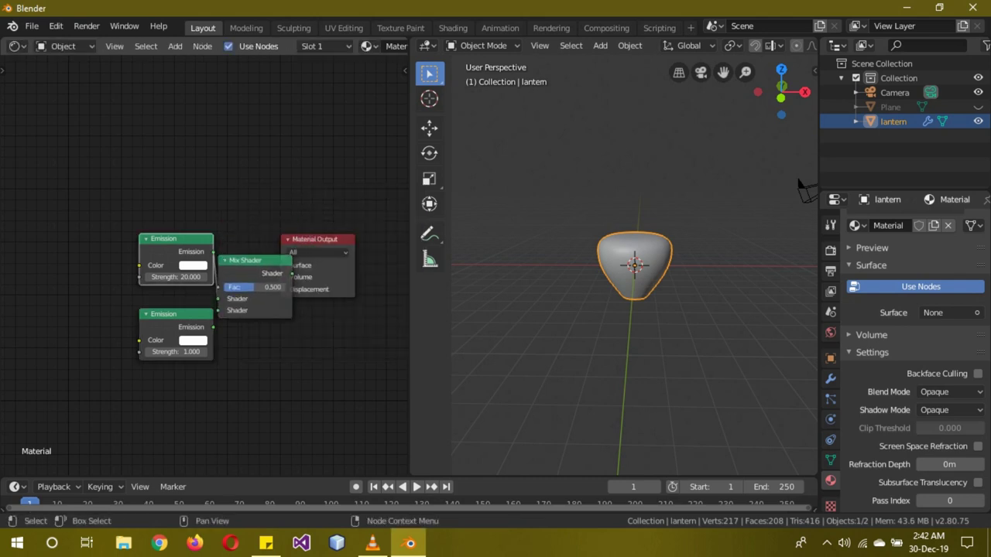
pyautogui.moveTo(213, 328); pyautogui.dragTo(218, 310)
pyautogui.moveTo(167, 239); pyautogui.dragTo(114, 231)
pyautogui.moveTo(320, 240); pyautogui.dragTo(347, 240)
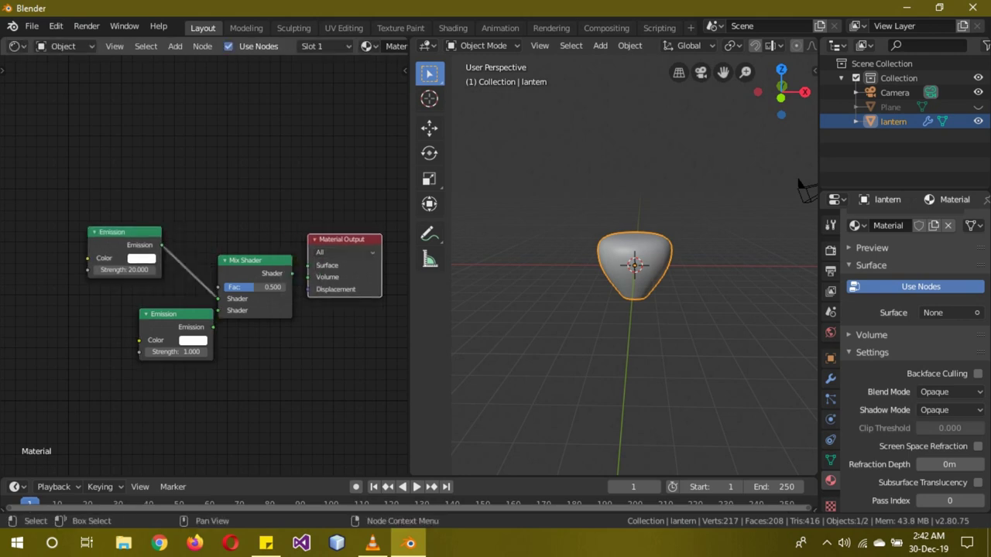
# Connect the Mix Shader to the Material Output's Surface input and the lower Emission node to the second Shader input.
pyautogui.moveTo(292, 273); pyautogui.dragTo(308, 266)
pyautogui.moveTo(213, 327)
pyautogui.mouseDown()
pyautogui.moveTo(140, 318)
pyautogui.moveTo(217, 311)
pyautogui.mouseUp()
# Add a ColorRamp node above the Emission nodes and connect it to the Mix Shader's Fac input.
pyautogui.hotkey('shift', 'a')
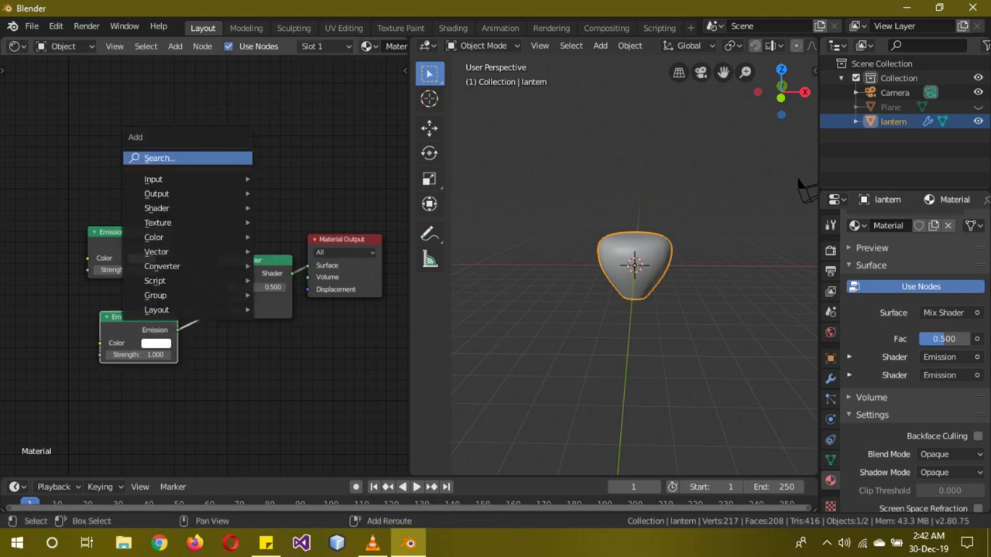
pyautogui.click(230, 157)
pyautogui.write('col')
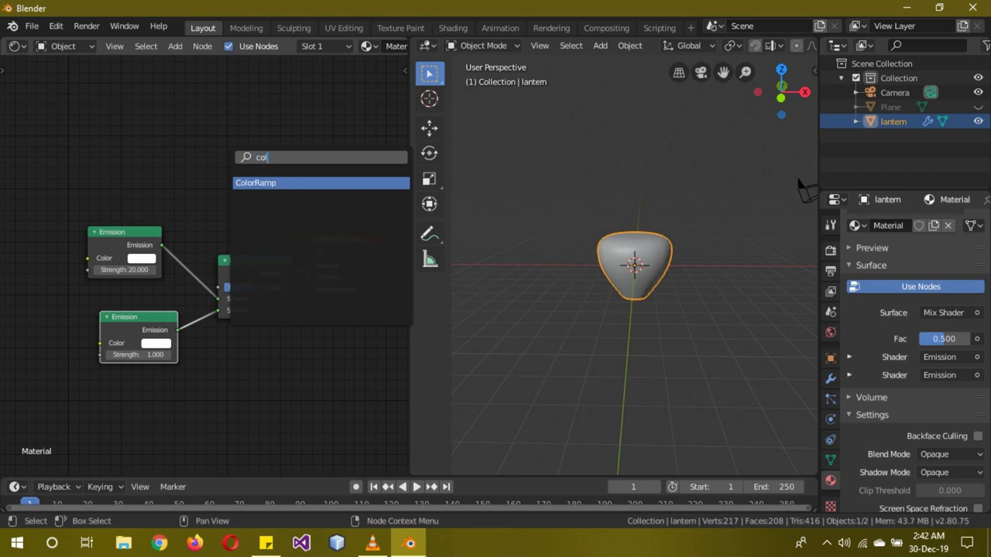
pyautogui.press('Return')
pyautogui.click(77, 103)
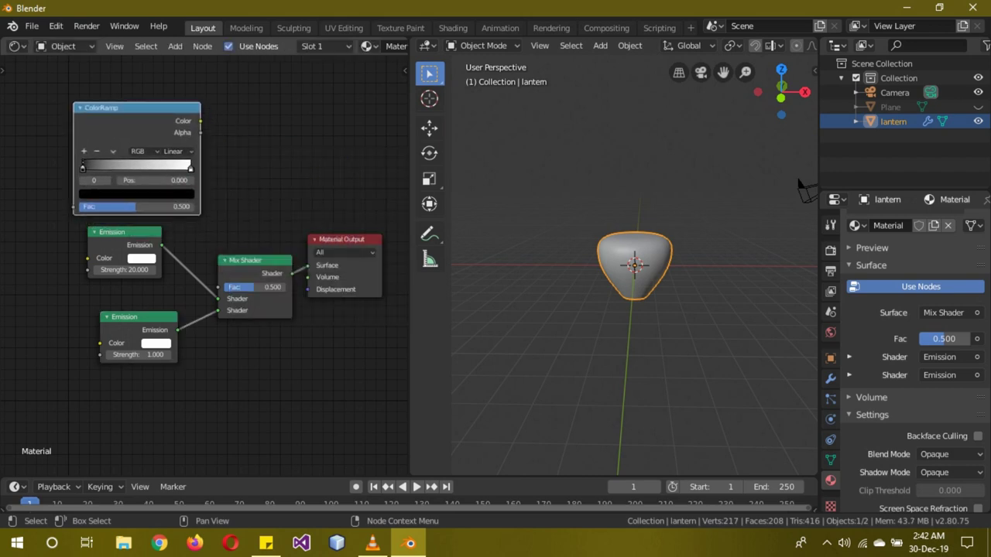
pyautogui.moveTo(200, 121); pyautogui.dragTo(223, 287)
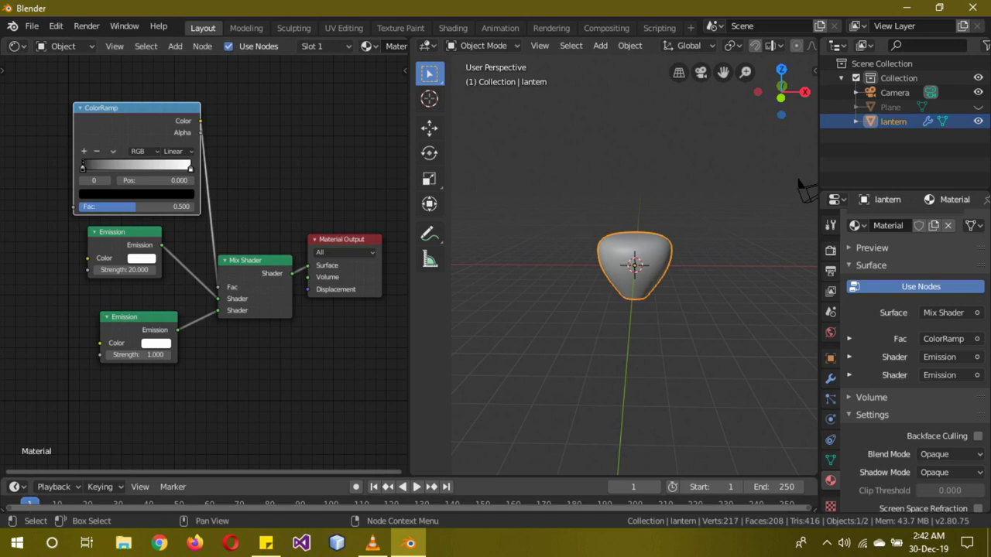
# Add a Mapping node ahead of the ColorRamp, in the free space beside it.
pyautogui.moveTo(302, 471); pyautogui.dragTo(104, 471)
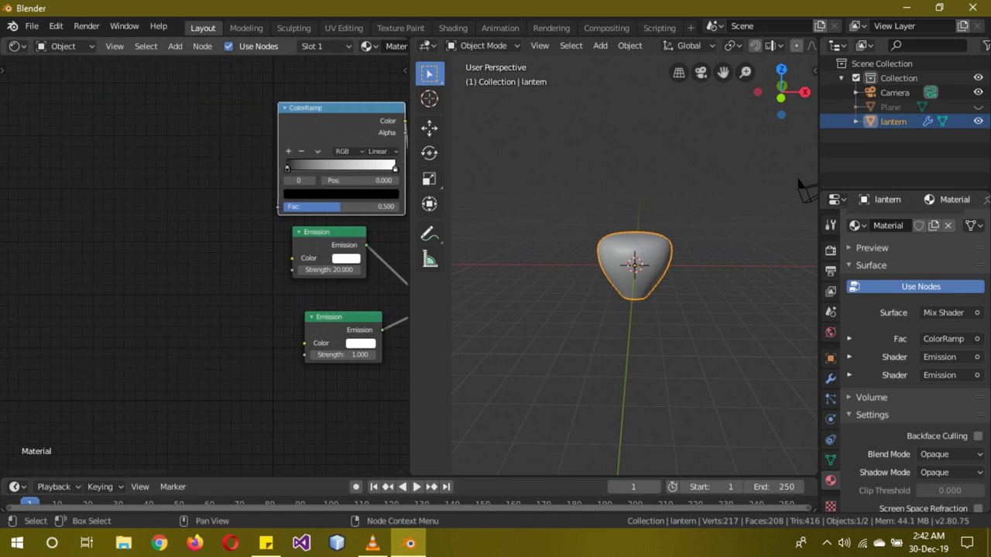
pyautogui.hotkey('shift', 'a')
pyautogui.click(132, 260)
pyautogui.write('mapping')
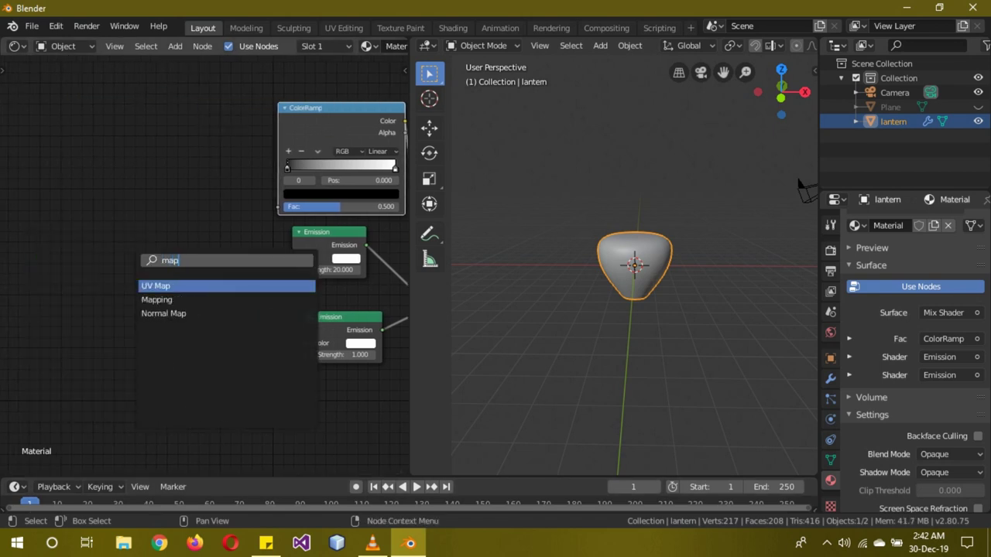
pyautogui.press('Return')
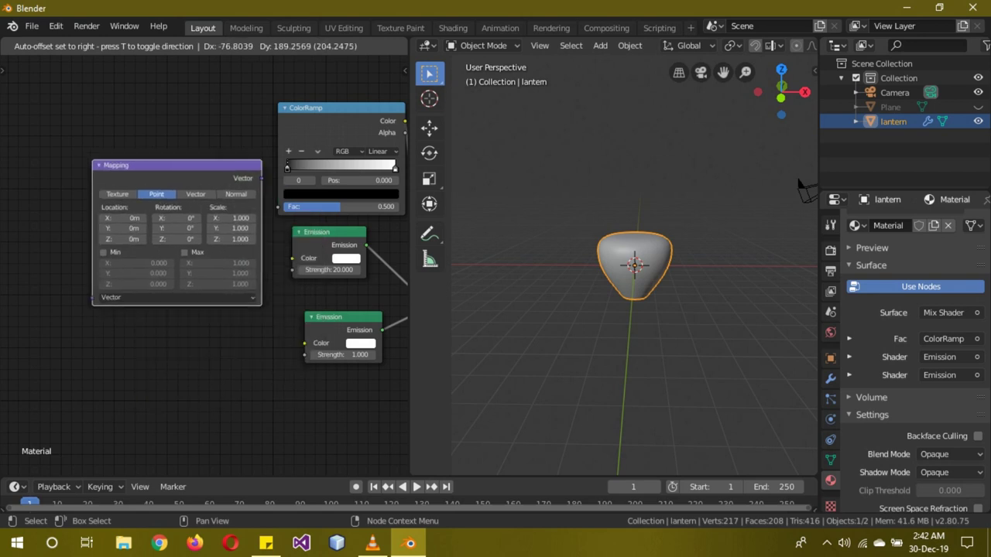
pyautogui.click(92, 159)
# Add a Texture Coordinate node and chain its Generated output through the Mapping node into the ColorRamp's Fac input.
pyautogui.hotkey('shift', 'a')
pyautogui.click(155, 308)
pyautogui.write('ex')
pyautogui.press('Return')
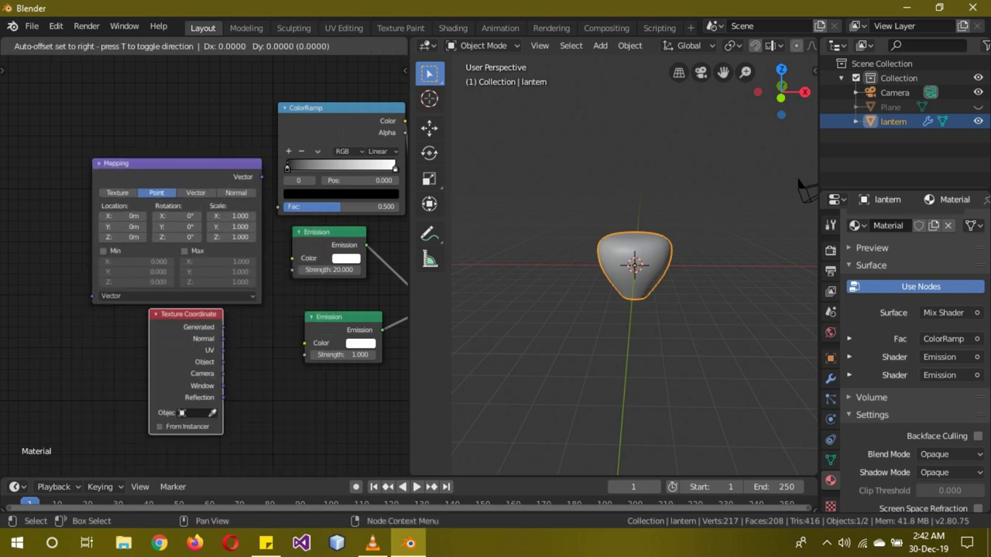
pyautogui.press('Return')
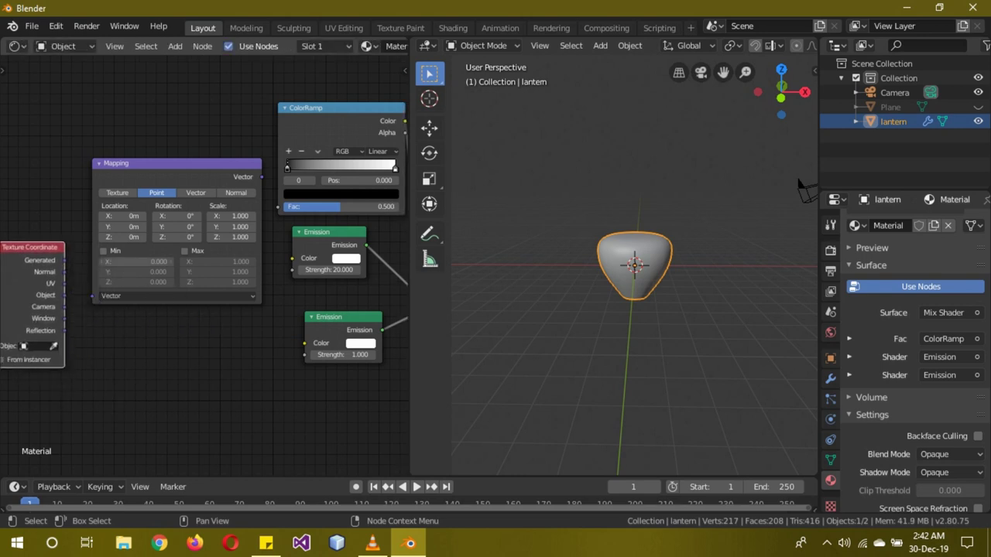
pyautogui.moveTo(64, 260); pyautogui.dragTo(93, 295)
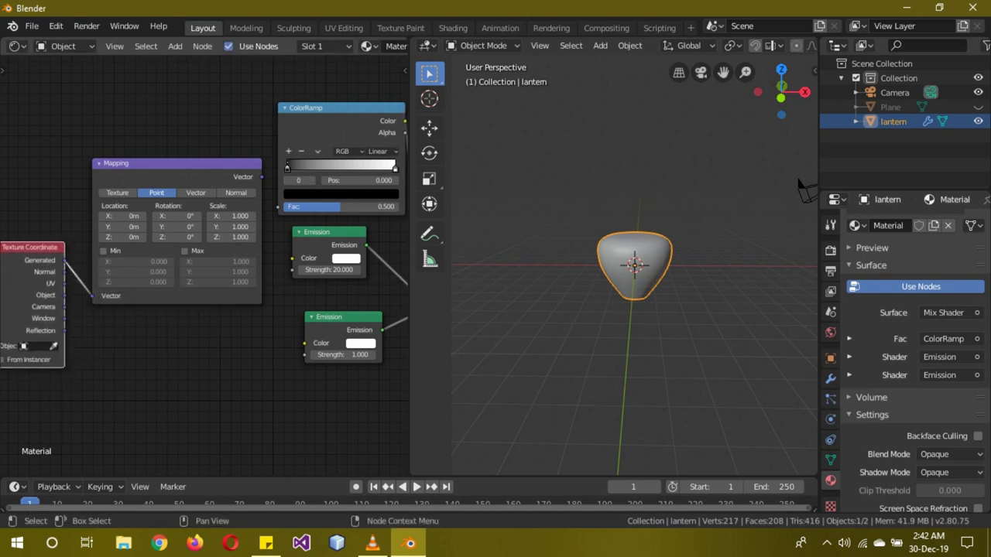
pyautogui.moveTo(262, 177); pyautogui.dragTo(278, 207)
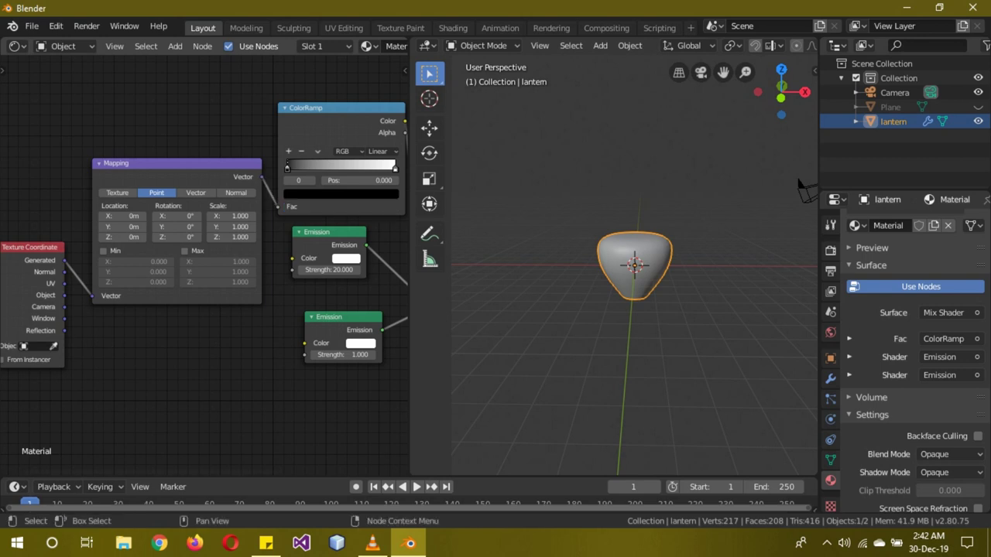
# Move both Emission nodes lower to free up space beneath the ColorRamp.
pyautogui.moveTo(255, 472); pyautogui.dragTo(357, 472)
pyautogui.moveTo(190, 318); pyautogui.dragTo(218, 359)
pyautogui.moveTo(174, 232); pyautogui.dragTo(206, 290)
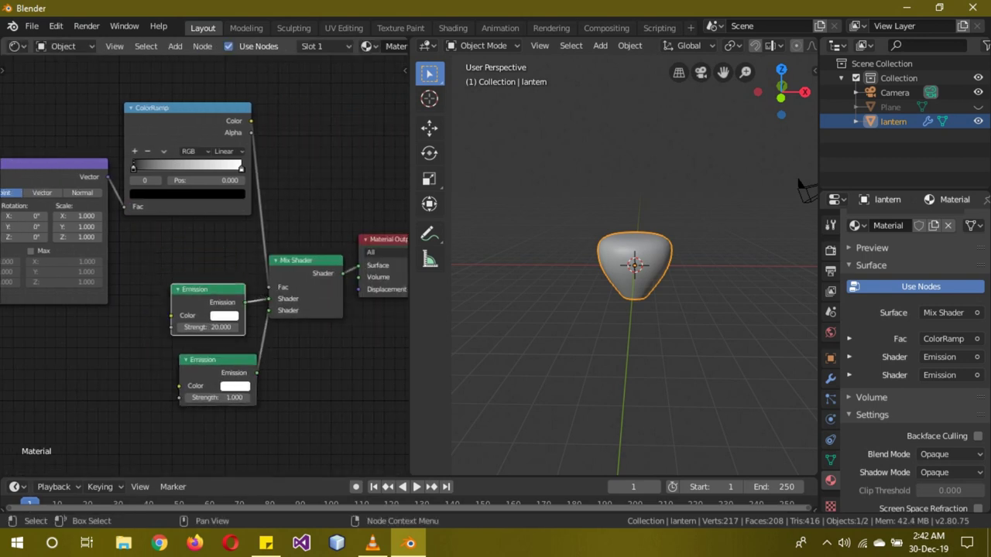
# Duplicate the ColorRamp, shift the Mapping node up, and place the copy beneath it beside the Emission nodes.
pyautogui.hotkey('shift', 'd')
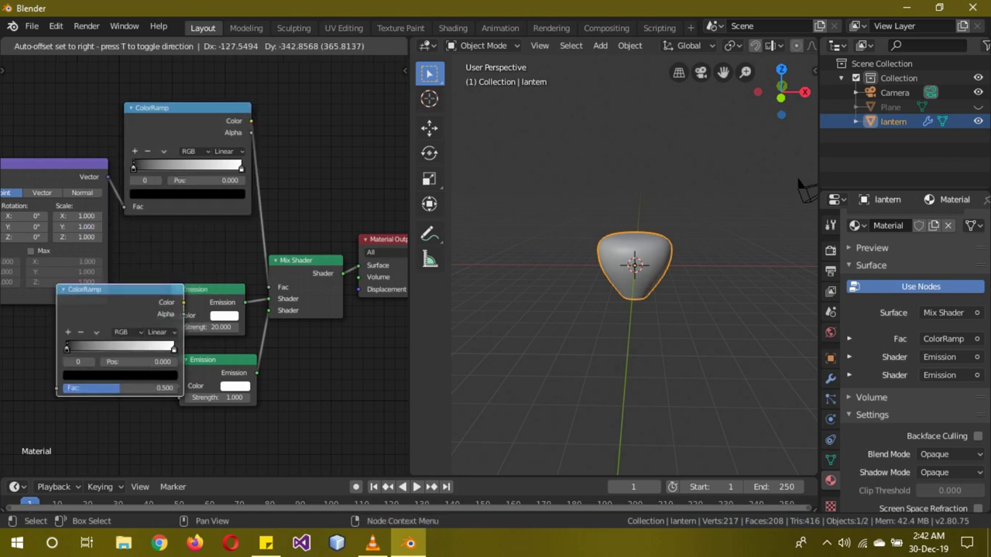
pyautogui.click(84, 322)
pyautogui.moveTo(64, 272); pyautogui.dragTo(37, 190)
pyautogui.moveTo(79, 323); pyautogui.dragTo(66, 238)
# Set the duplicated ColorRamp's interpolation to Constant and give it four color stops.
pyautogui.click(114, 281)
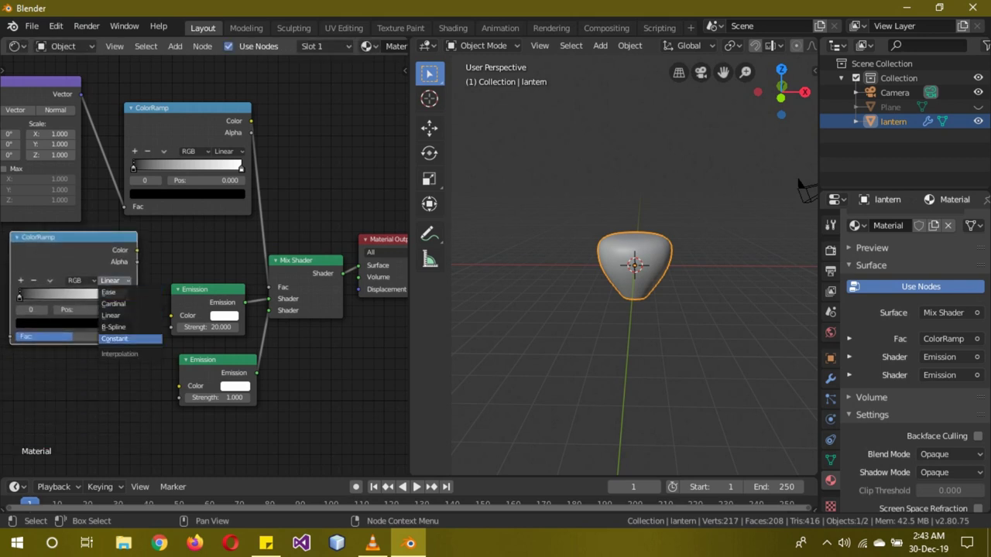
pyautogui.click(116, 340)
pyautogui.click(21, 281)
pyautogui.click(21, 281)
pyautogui.click(21, 281)
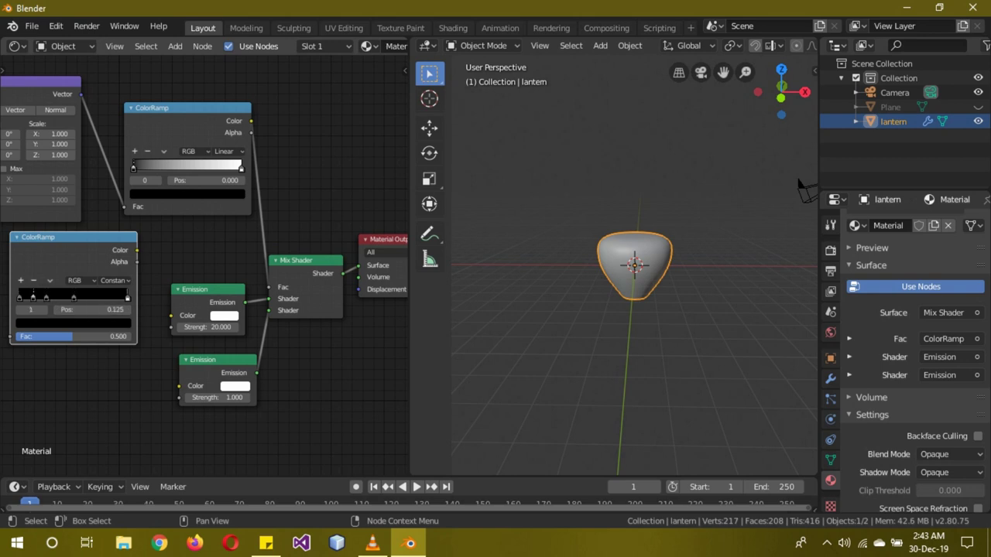
pyautogui.click(34, 281)
# Set the duplicated ColorRamp's second stop to position 0.25 and its last stop to position 0.75.
pyautogui.click(92, 310)
pyautogui.write('0')
pyautogui.write('.25')
pyautogui.press('Return')
pyautogui.click(128, 297)
pyautogui.click(92, 310)
pyautogui.write('0.75')
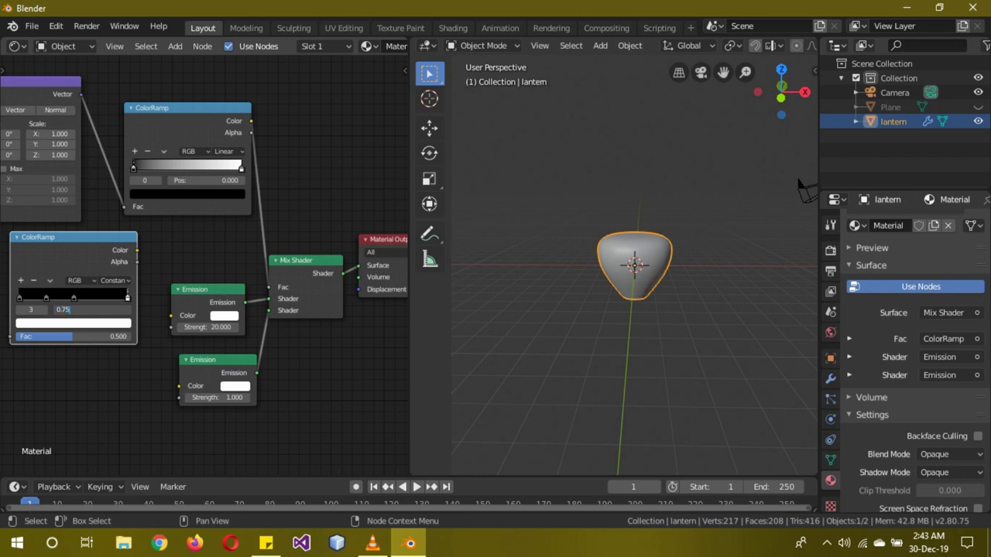
pyautogui.press('Return')
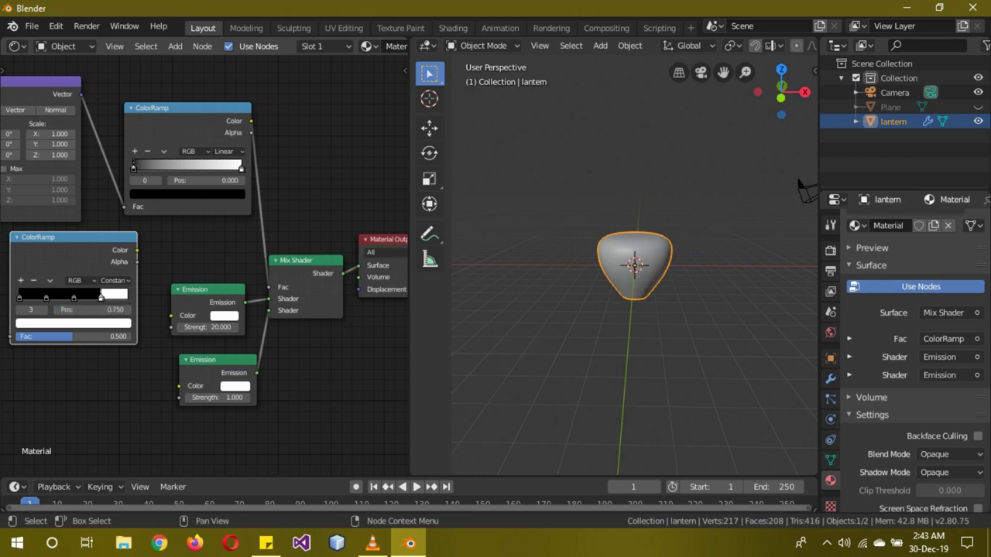
# Color the Constant ColorRamp's second stop light blue and its third stop bright yellow.
pyautogui.click(47, 298)
pyautogui.click(46, 323)
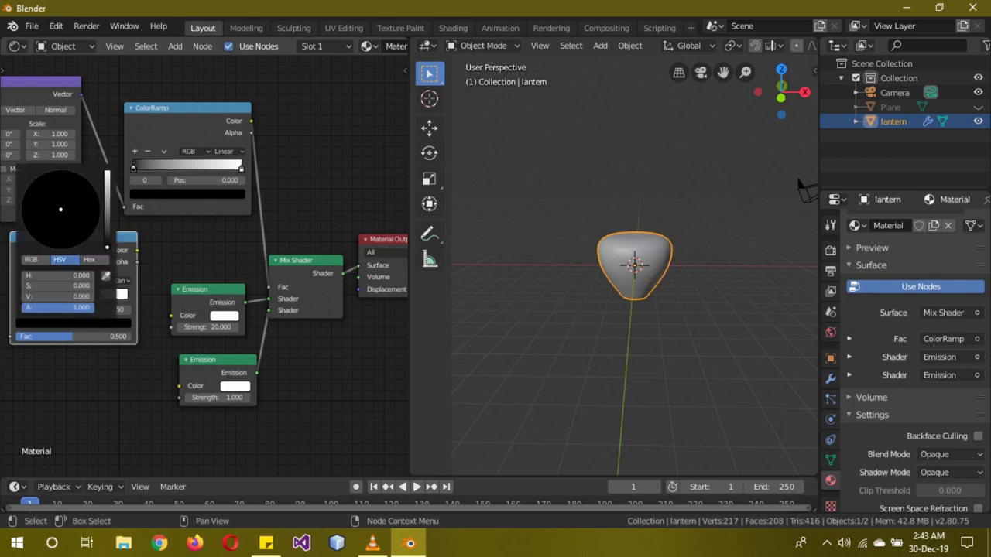
pyautogui.moveTo(106, 247); pyautogui.dragTo(107, 172)
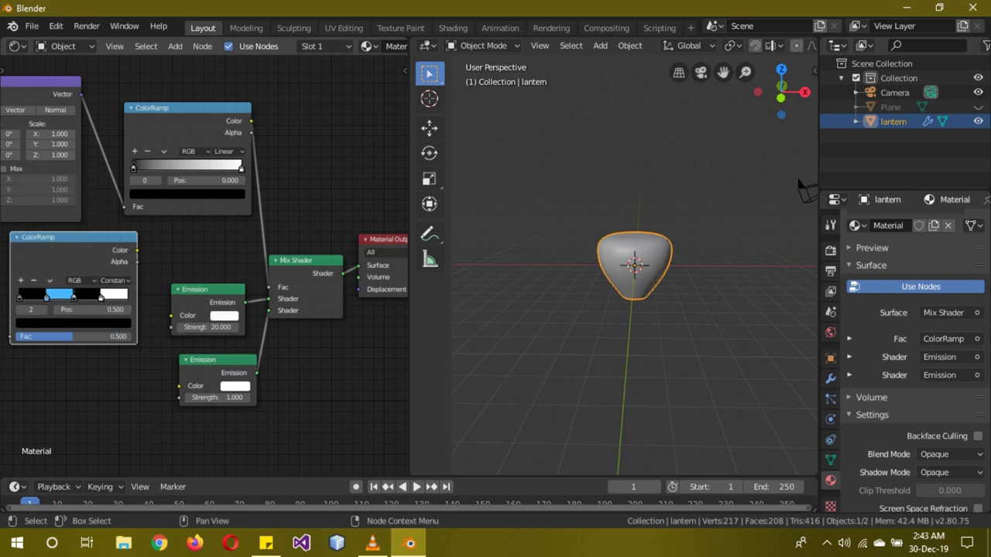
pyautogui.click(73, 322)
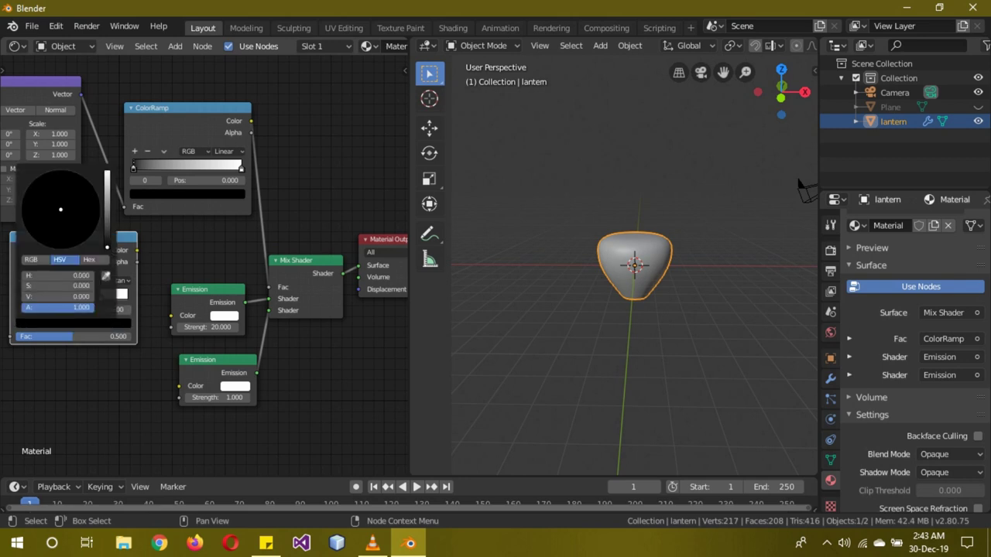
pyautogui.click(107, 210)
pyautogui.moveTo(29, 225); pyautogui.dragTo(25, 229)
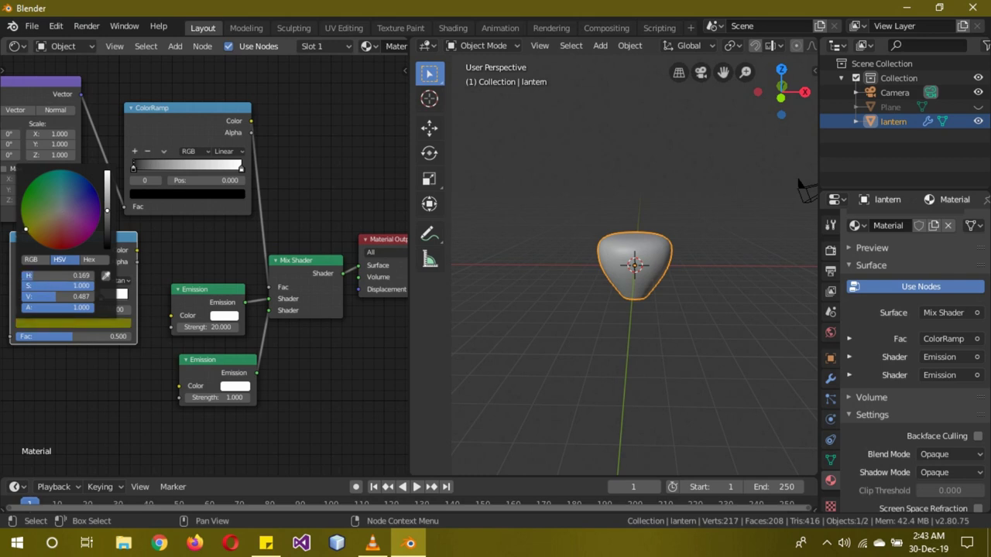
pyautogui.moveTo(107, 210); pyautogui.dragTo(107, 171)
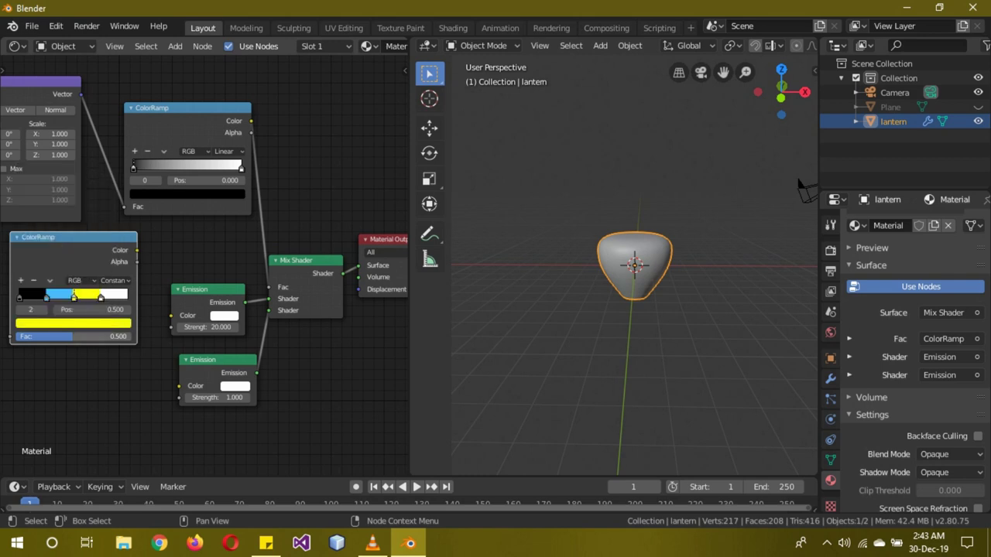
# Color the Constant ColorRamp's last stop red and its first stop bright green.
pyautogui.click(101, 298)
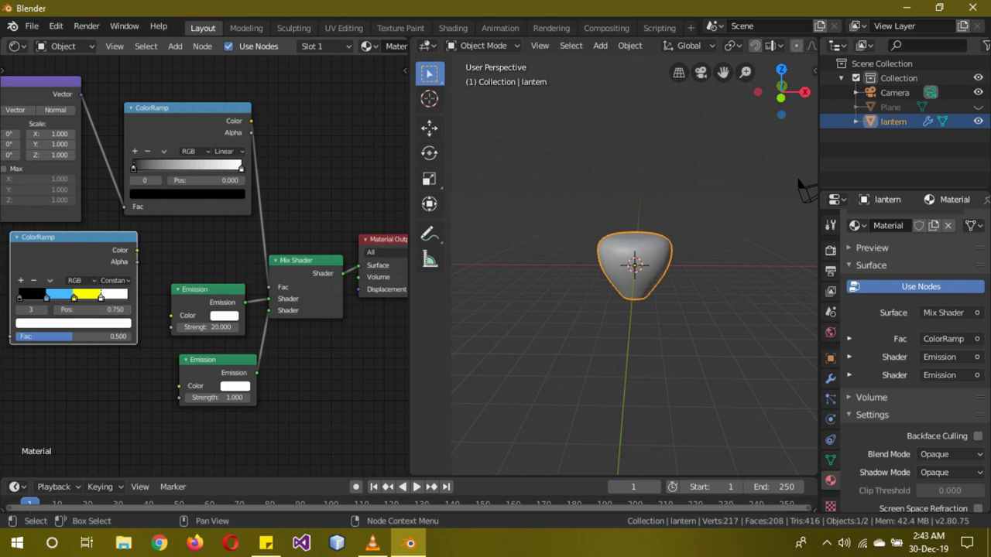
pyautogui.click(73, 323)
pyautogui.click(60, 247)
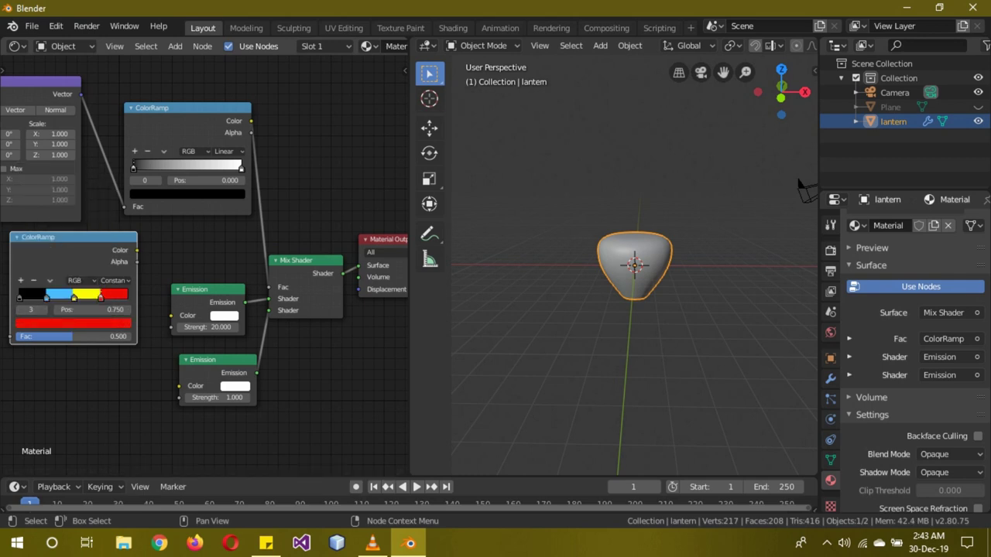
pyautogui.click(19, 298)
pyautogui.click(74, 322)
pyautogui.moveTo(106, 247); pyautogui.dragTo(107, 171)
pyautogui.moveTo(58, 206); pyautogui.dragTo(27, 189)
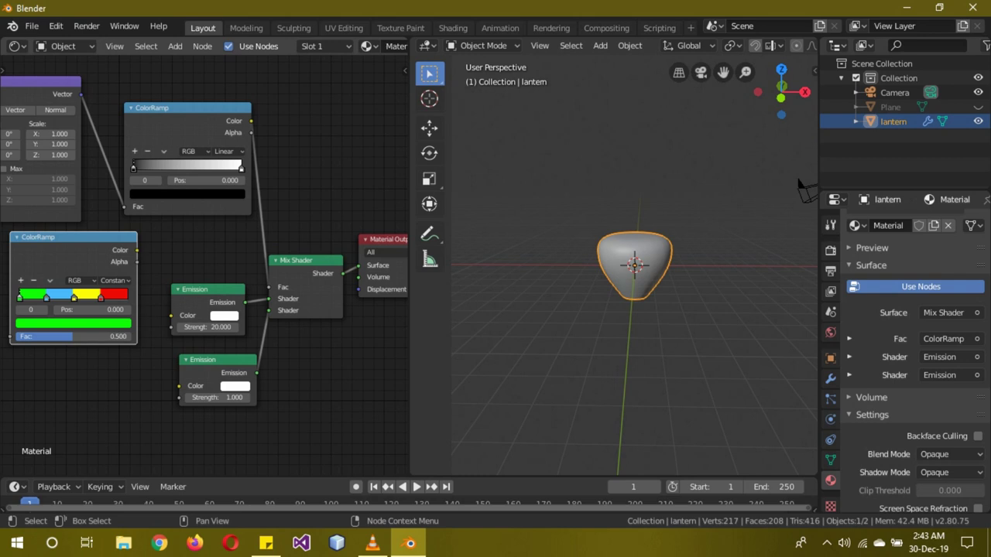
# Duplicate the four-color ColorRamp below the original and darken the green, yellow, red and blue stops of the copy.
pyautogui.hotkey('shift', 'd')
pyautogui.press('Return')
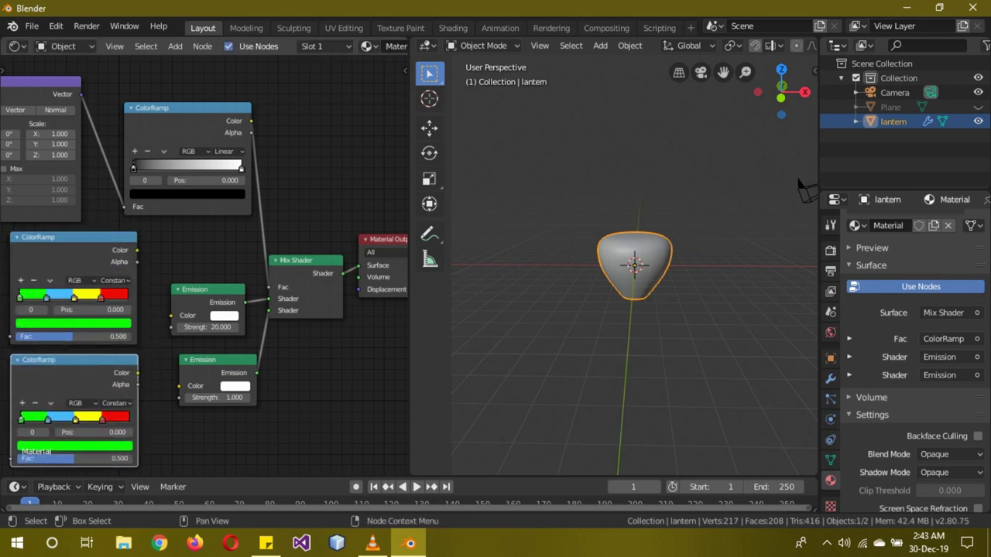
pyautogui.click(74, 445)
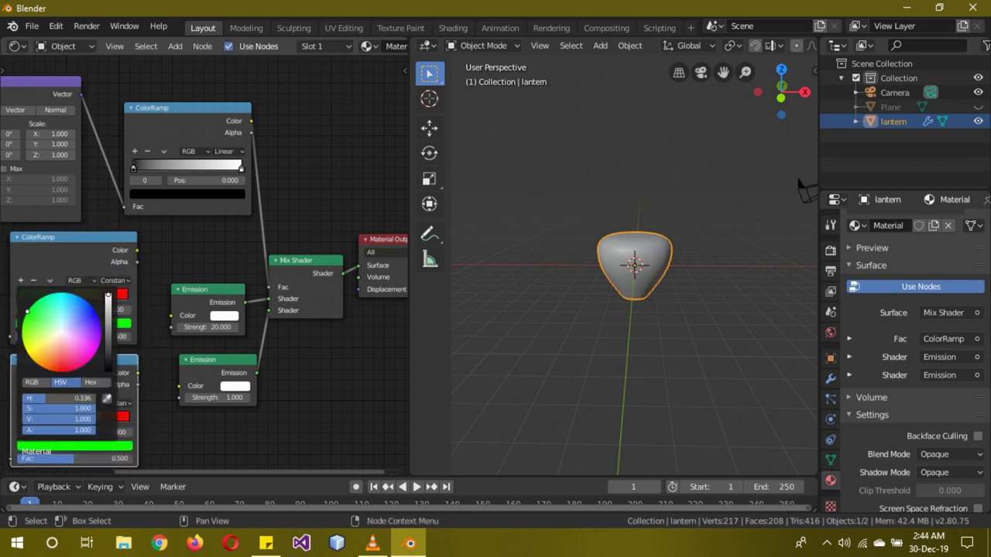
pyautogui.moveTo(108, 295); pyautogui.dragTo(108, 326)
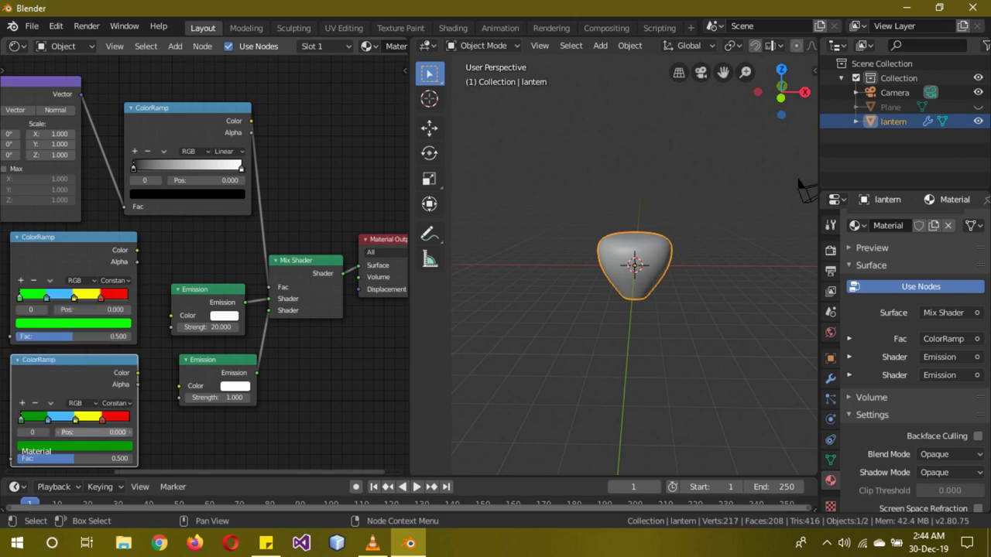
pyautogui.click(75, 420)
pyautogui.click(73, 446)
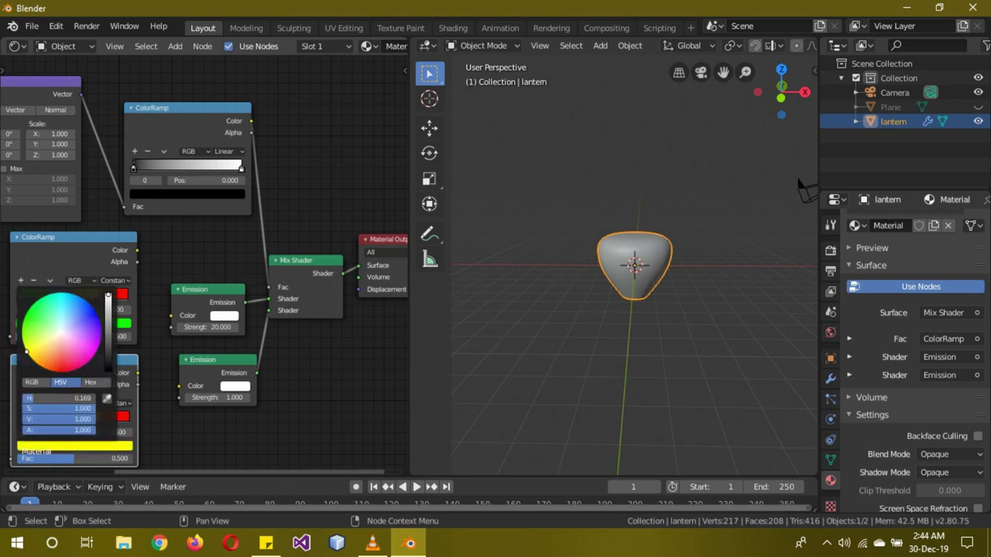
pyautogui.moveTo(109, 295); pyautogui.dragTo(108, 320)
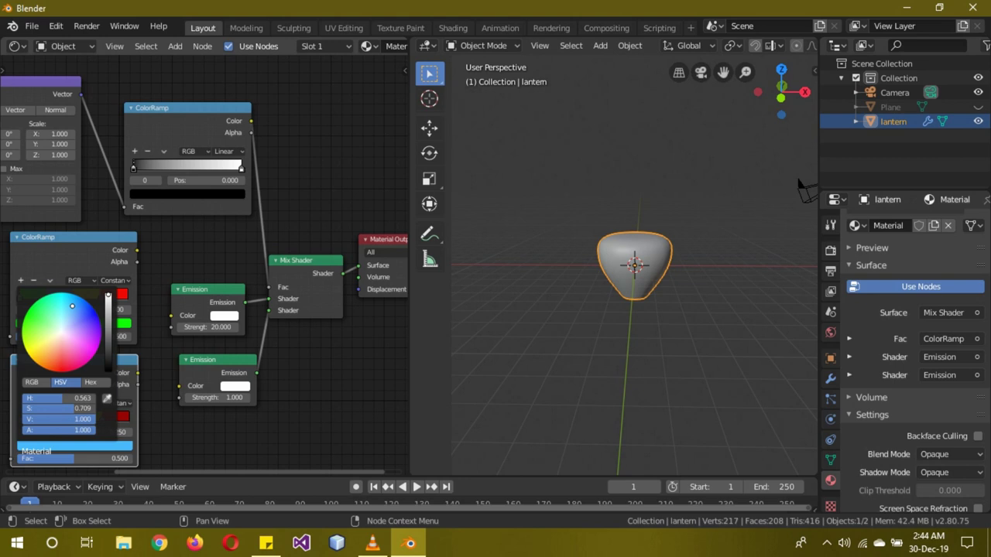
pyautogui.click(108, 321)
# Connect the darker ColorRamp's Color to the strength 1 Emission and the brighter ColorRamp's Color to the strength 20 Emission.
pyautogui.moveTo(137, 372); pyautogui.dragTo(179, 386)
pyautogui.moveTo(137, 250); pyautogui.dragTo(172, 315)
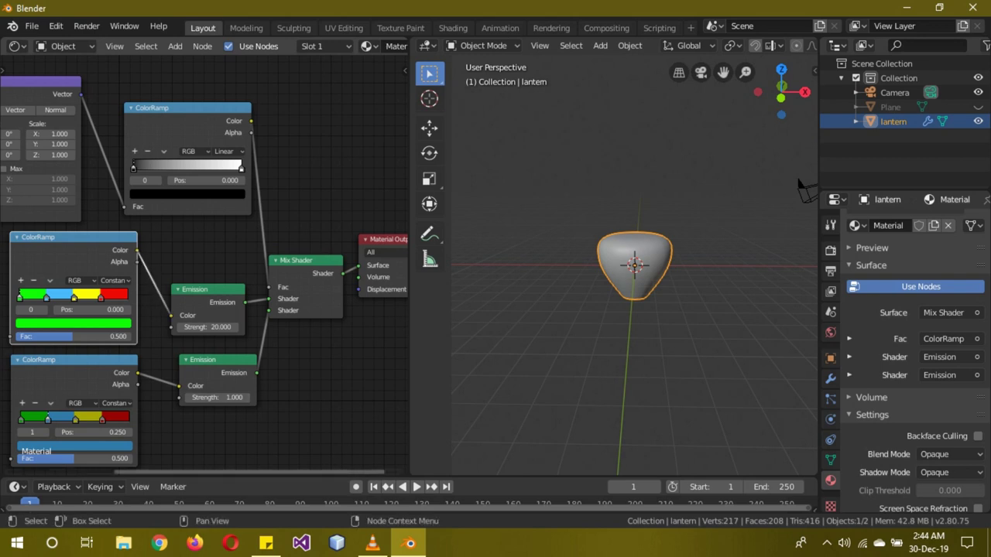
# Add an Object Info node beside the two four-color ColorRamps and connect its Random output to the Fac of both.
pyautogui.moveTo(232, 472); pyautogui.dragTo(120, 472)
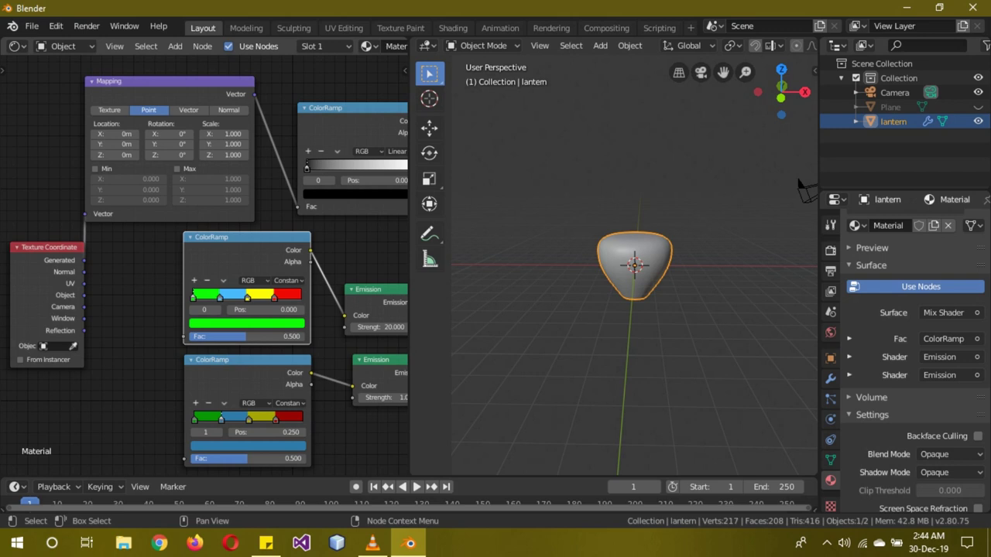
pyautogui.moveTo(50, 247); pyautogui.dragTo(10, 197)
pyautogui.hotkey('shift', 'a')
pyautogui.click(86, 317)
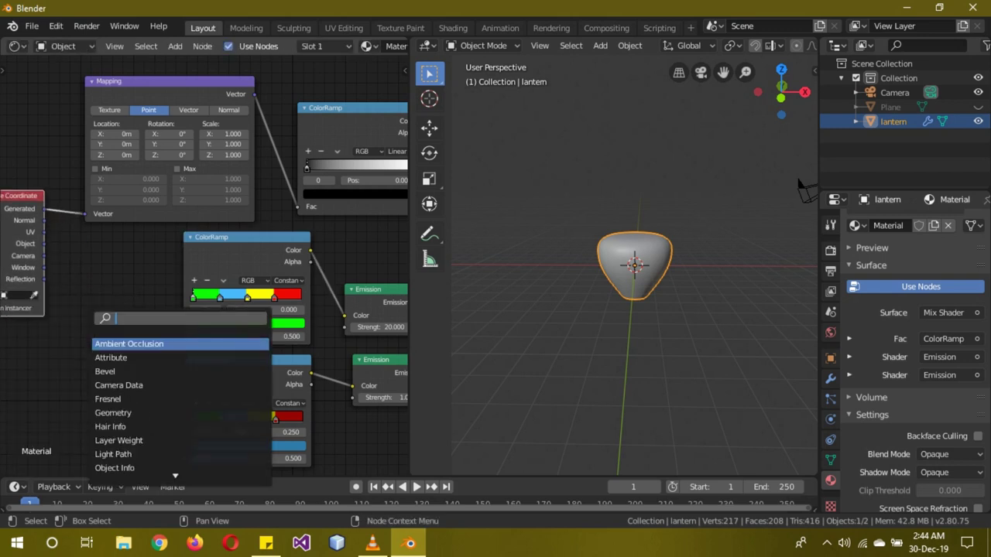
pyautogui.write('i')
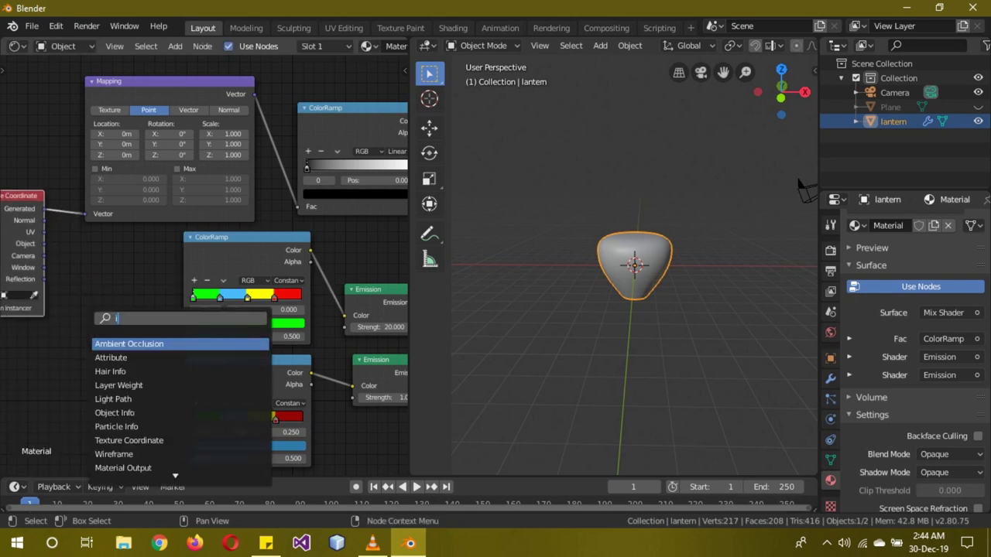
pyautogui.write('no')
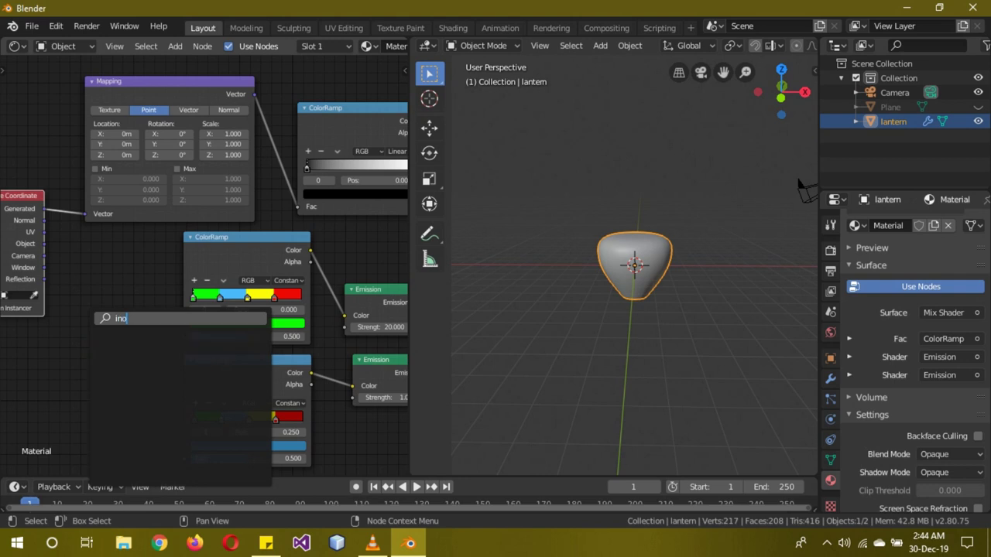
pyautogui.press('BackSpace')
pyautogui.write('p')
pyautogui.press('BackSpace')
pyautogui.press('Down')
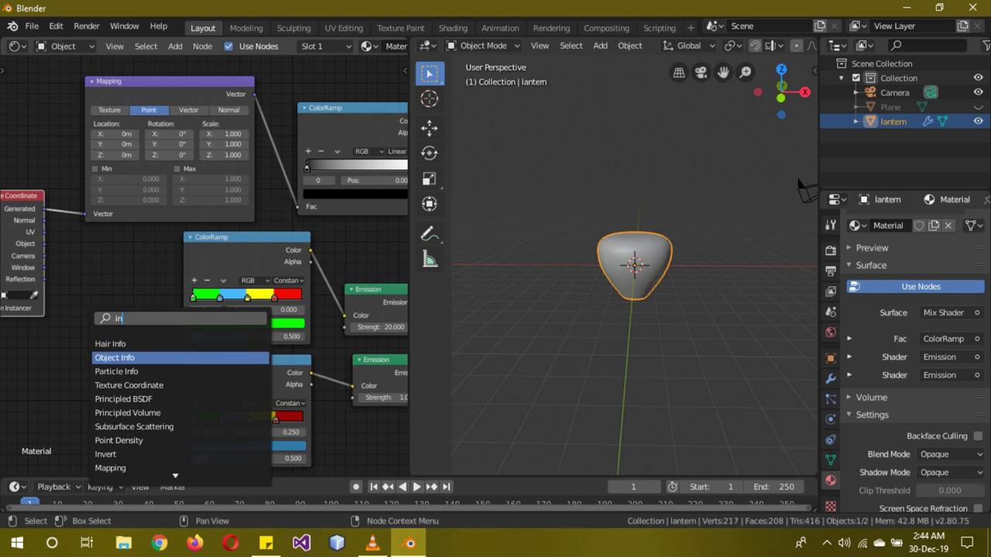
pyautogui.press('Return')
pyautogui.press('Return')
pyautogui.moveTo(120, 381); pyautogui.dragTo(185, 458)
pyautogui.moveTo(120, 381); pyautogui.dragTo(185, 336)
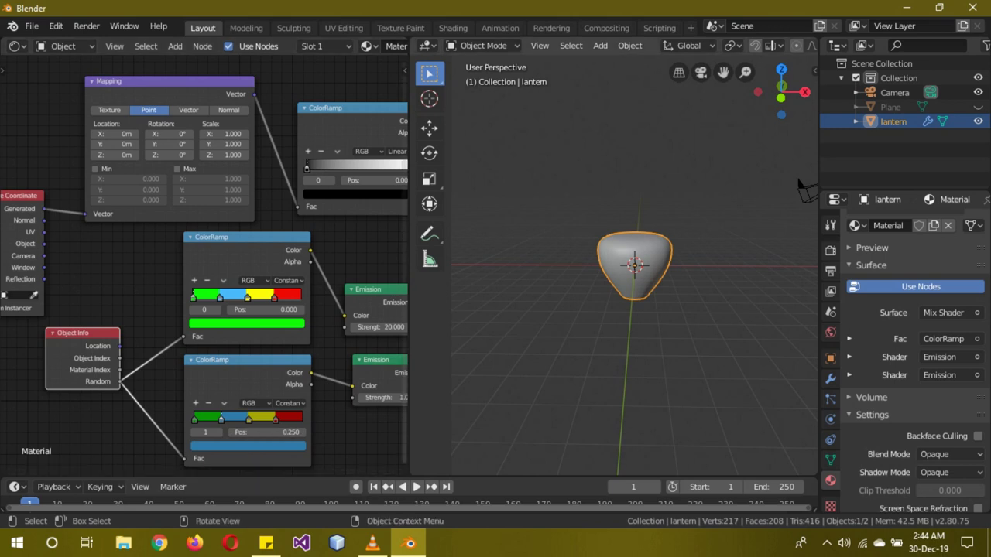
# Lower the lantern about 15 m along the global Z axis and hide it in the viewport.
pyautogui.press('h')
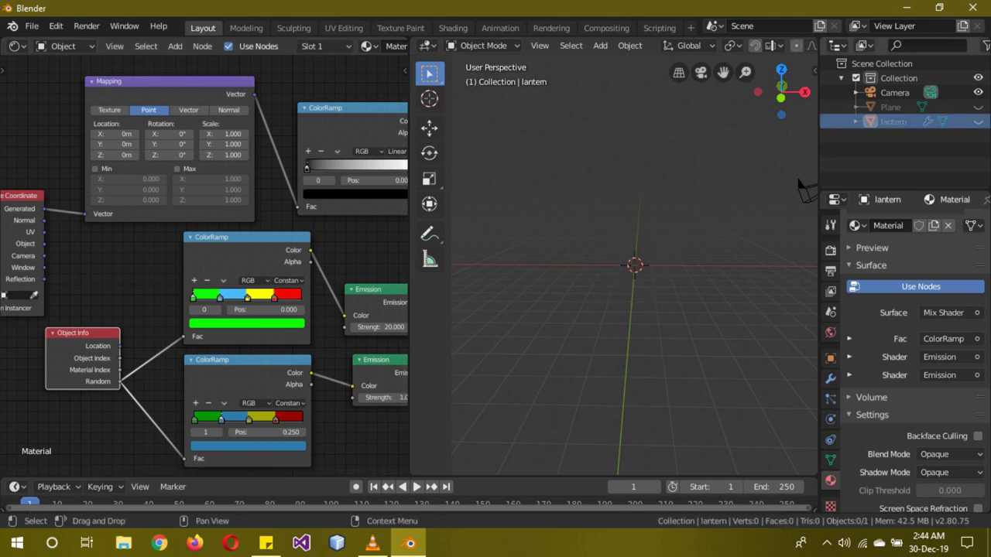
pyautogui.moveTo(410, 267); pyautogui.dragTo(74, 267)
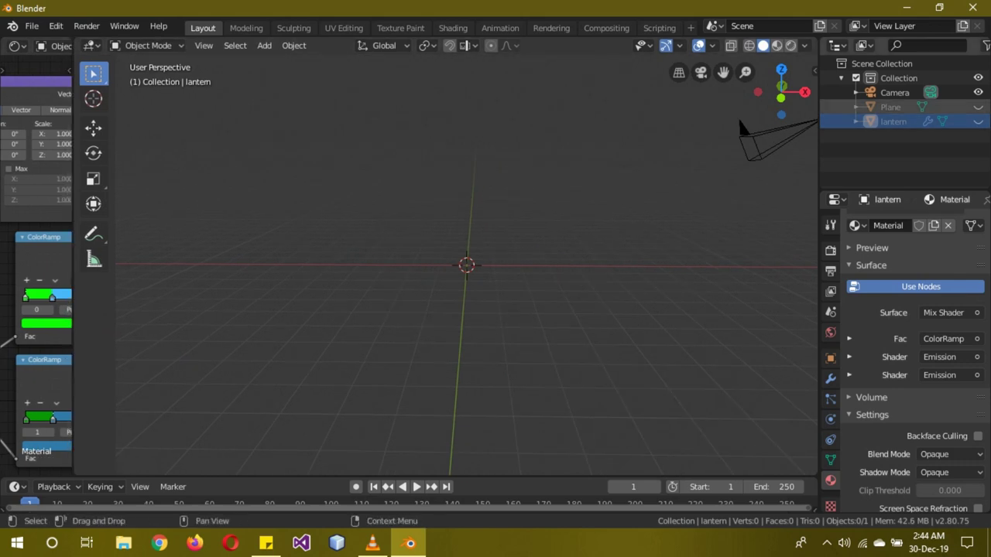
pyautogui.click(978, 121)
pyautogui.click(466, 267)
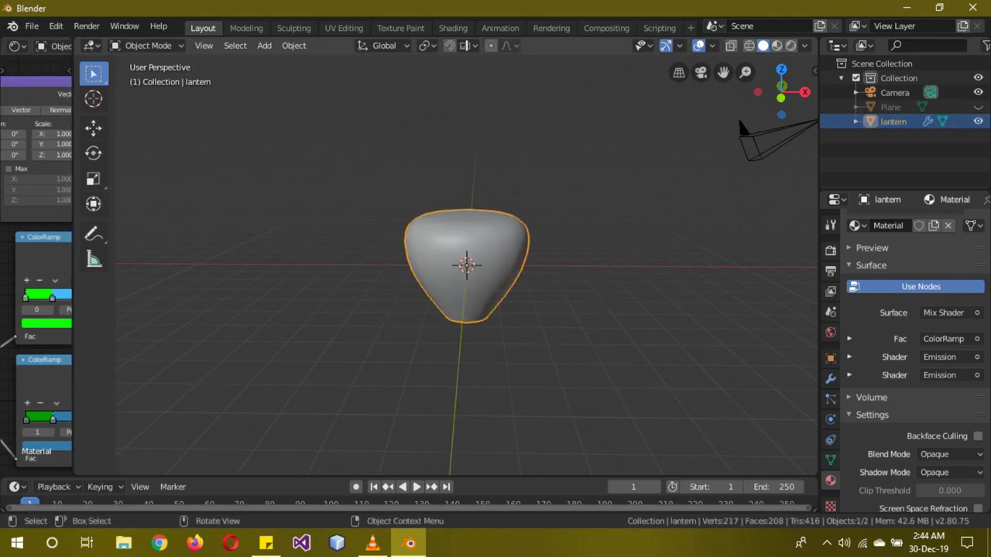
pyautogui.press('g')
pyautogui.press('z')
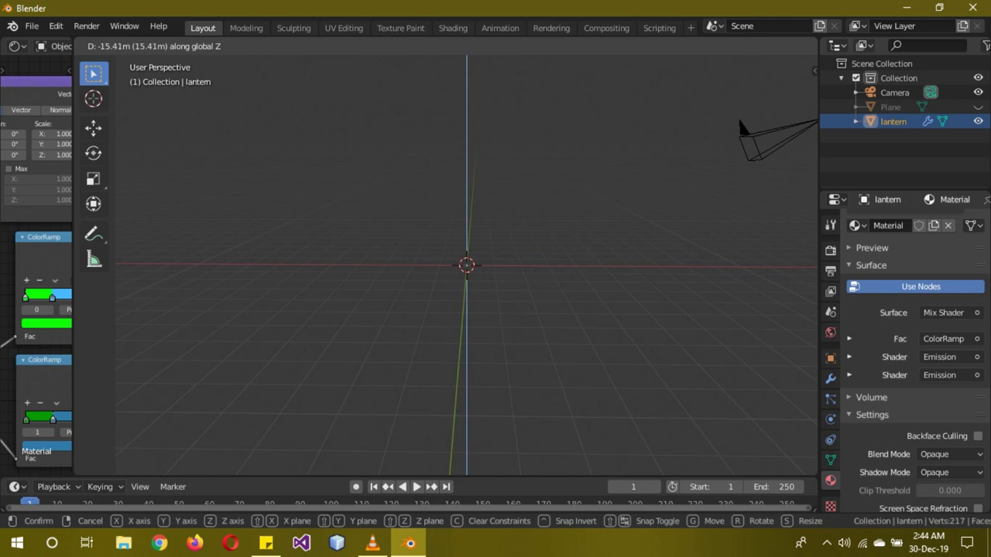
pyautogui.click(466, 372)
pyautogui.click(978, 122)
# Unhide the plane and add an emitter particle system to it.
pyautogui.click(977, 107)
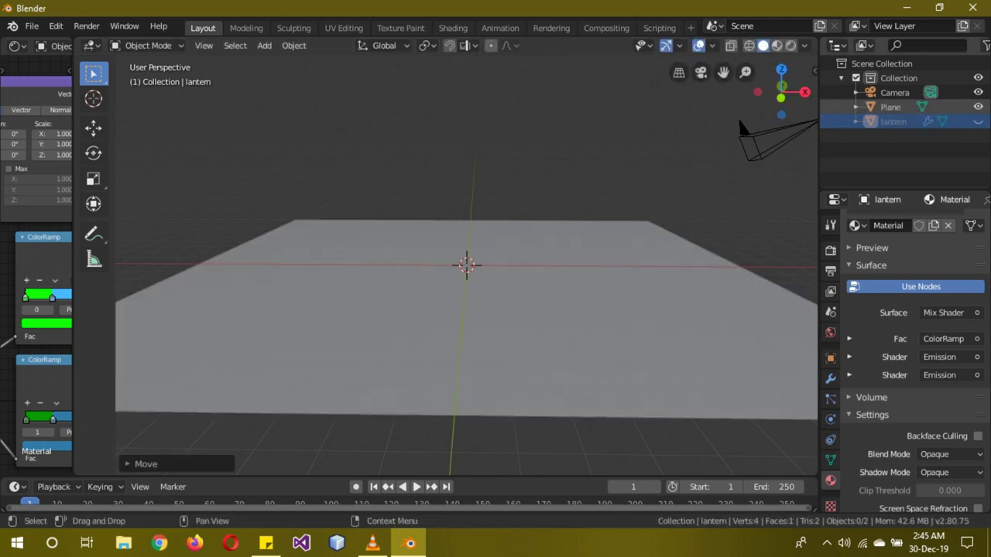
pyautogui.click(588, 319)
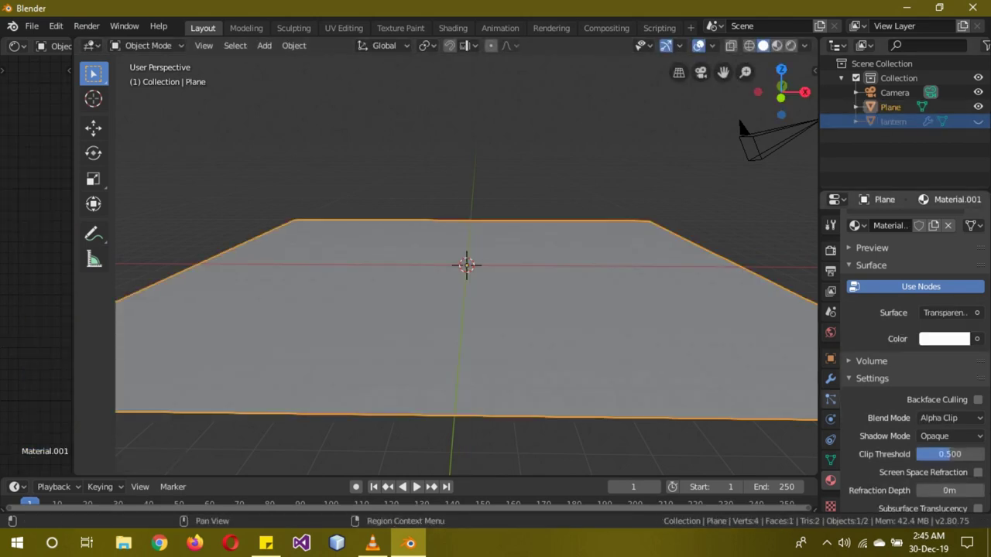
pyautogui.click(830, 399)
pyautogui.click(978, 222)
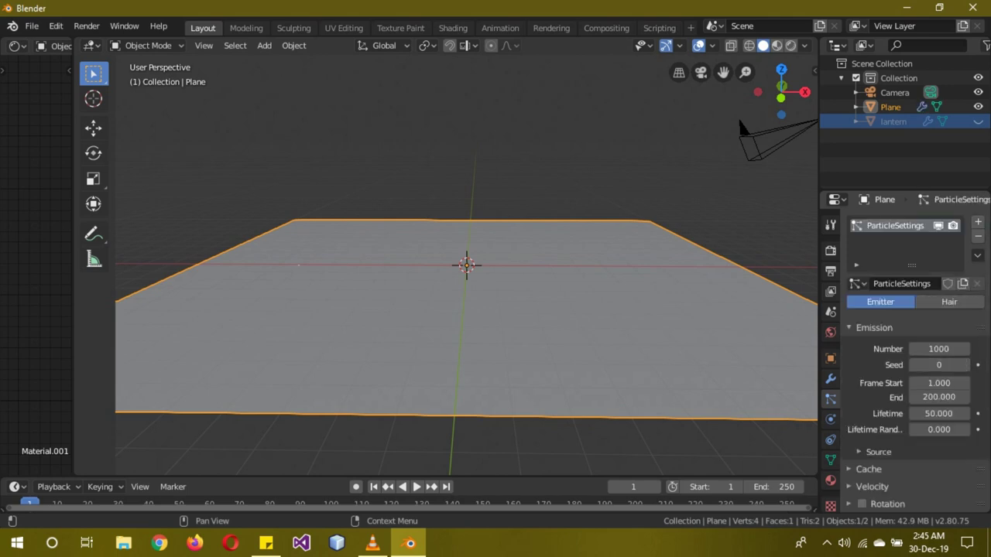
# Set the plane's particle lifetime to 200, lifetime randomness to 0.198 and emission start frame to -20.
pyautogui.click(939, 414)
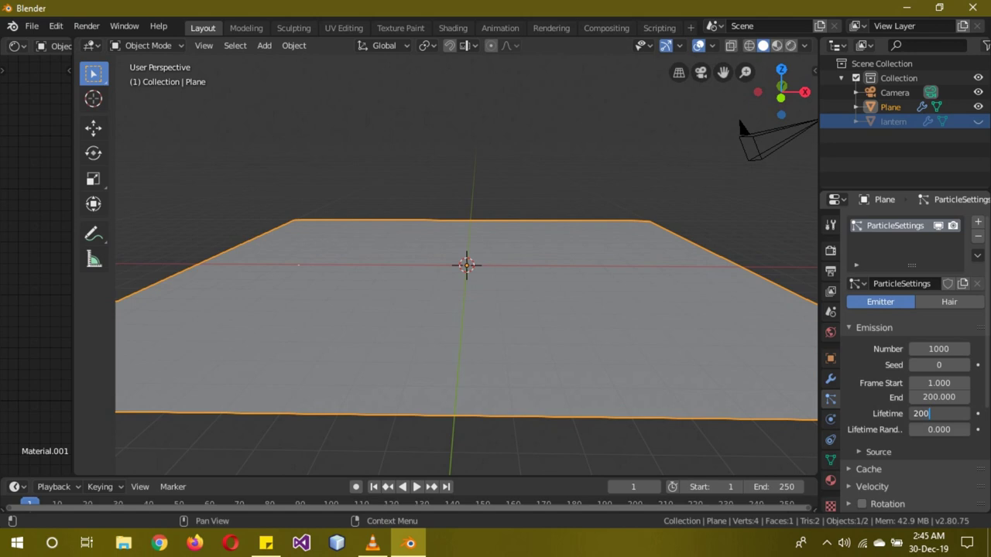
pyautogui.press('Return')
pyautogui.moveTo(938, 430); pyautogui.dragTo(951, 429)
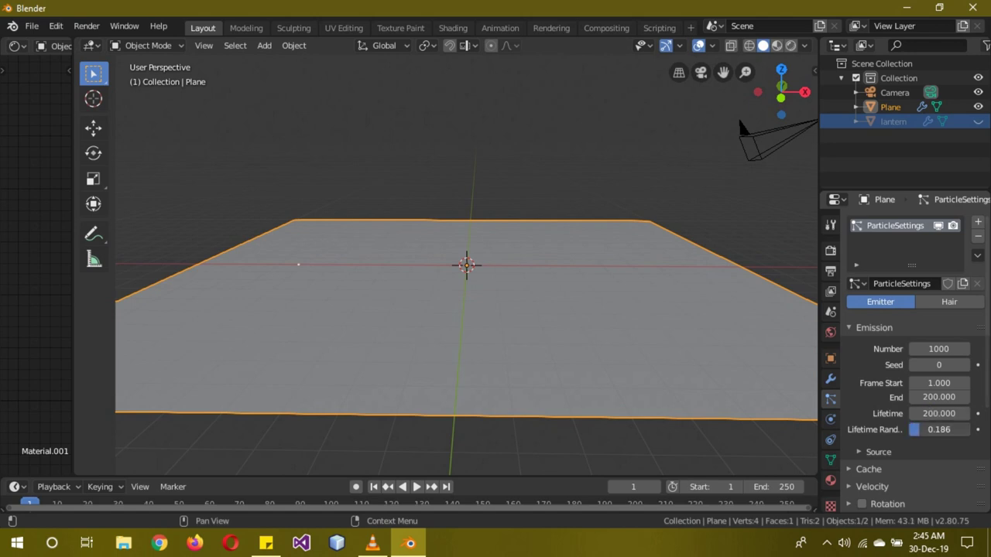
pyautogui.click(939, 383)
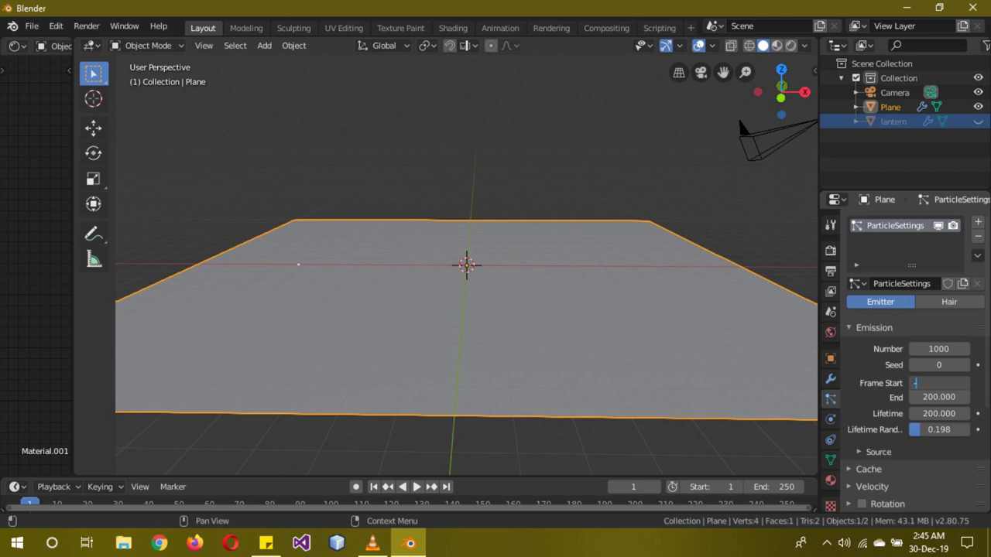
pyautogui.press('Return')
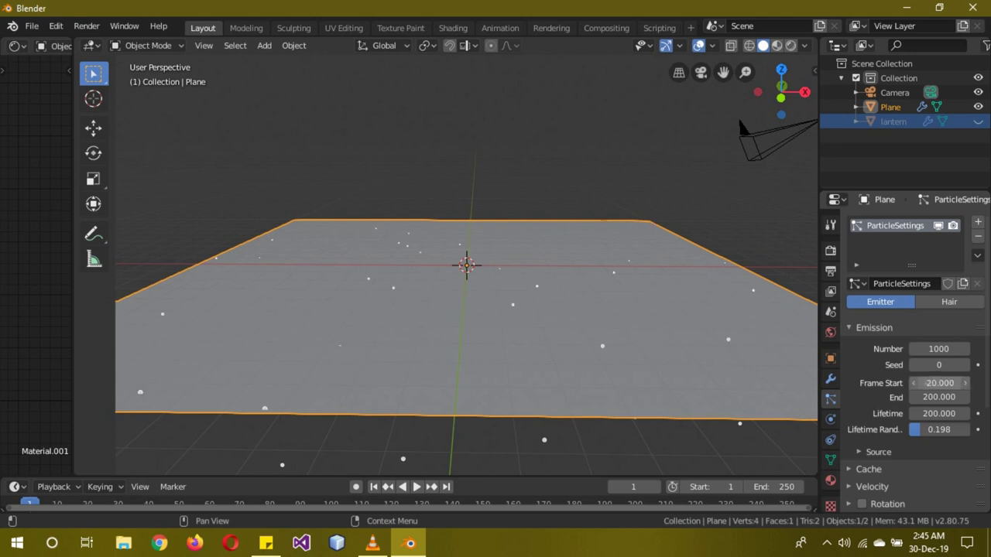
# Render the plane's particles as Object at scale 0.1, using the lantern as the instance object.
pyautogui.scroll(-5, 913, 356)
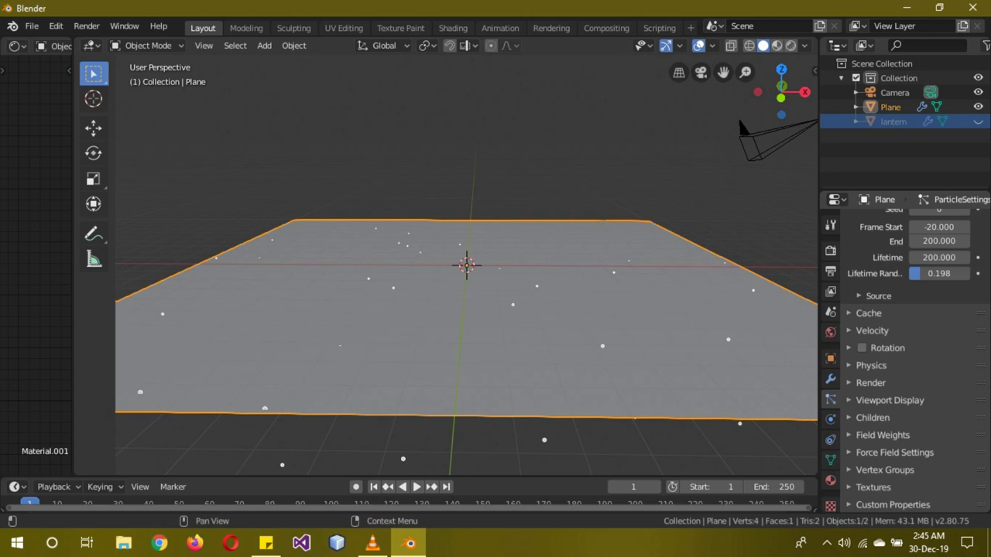
pyautogui.click(870, 382)
pyautogui.click(939, 404)
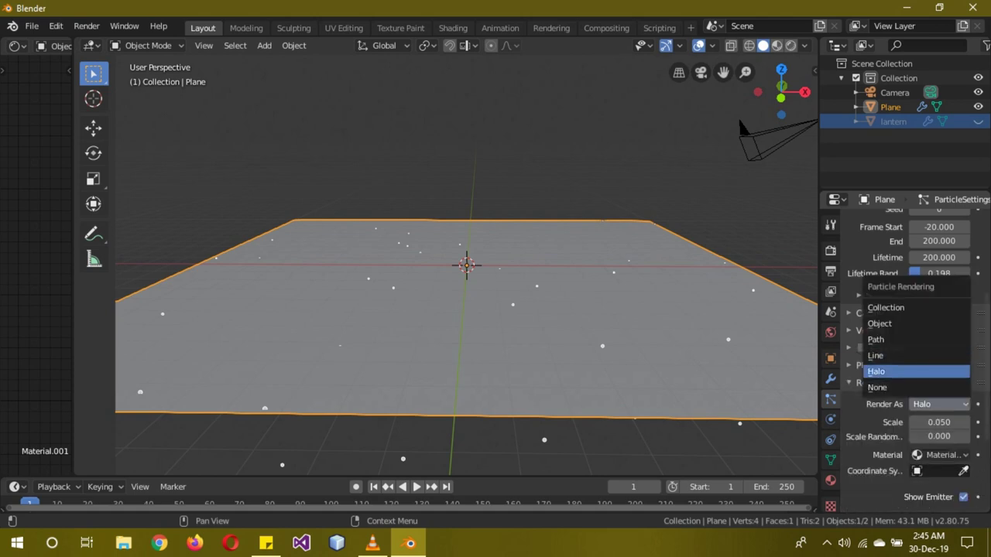
pyautogui.click(879, 323)
pyautogui.click(939, 422)
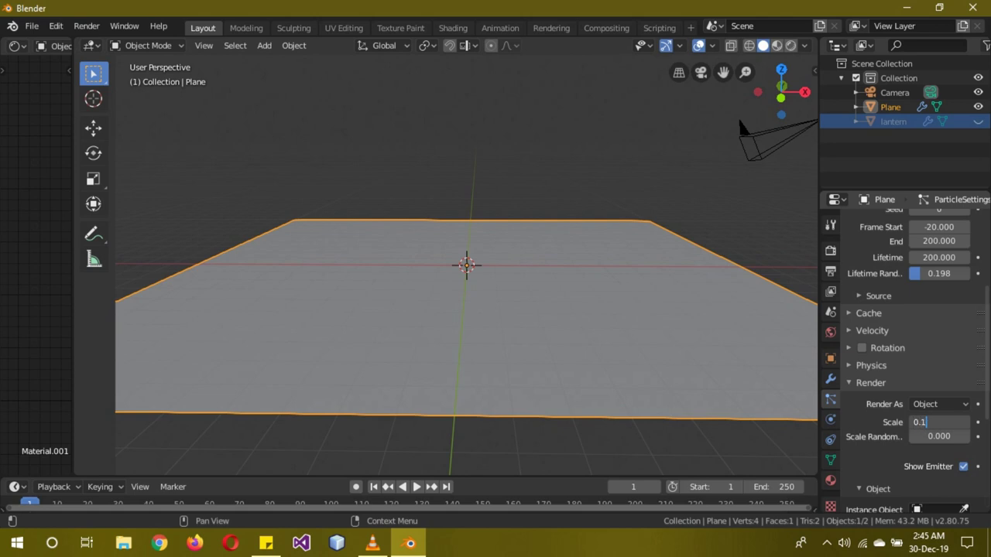
pyautogui.press('Return')
pyautogui.scroll(-4, 938, 422)
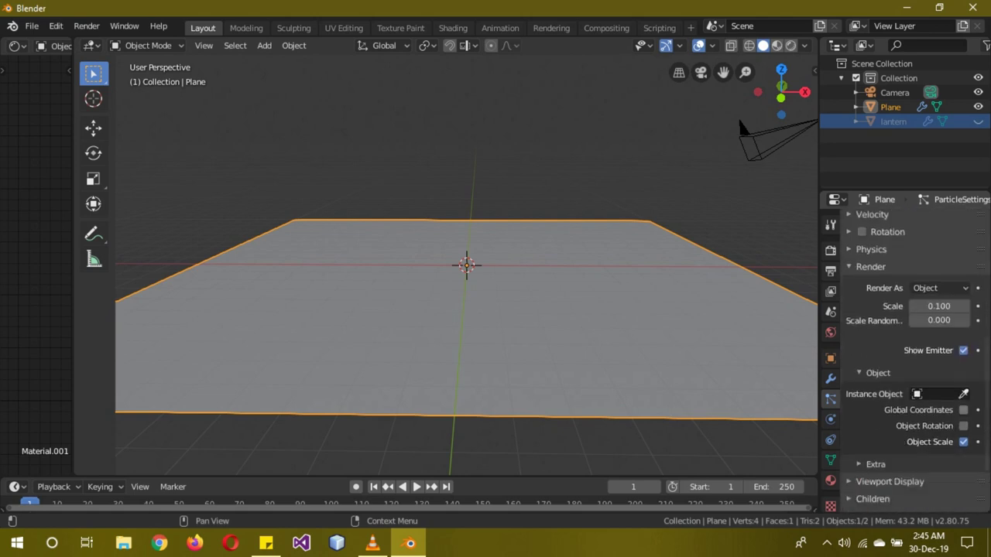
pyautogui.click(939, 394)
pyautogui.click(852, 260)
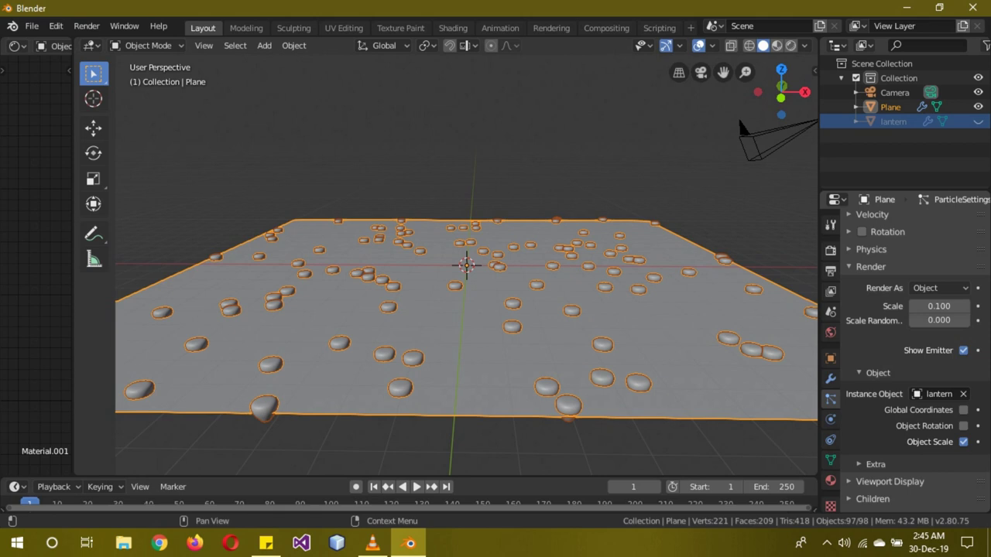
# Switch the viewport to Rendered shading and examine the glowing lantern particles up close and from a distance.
pyautogui.scroll(-3, 913, 348)
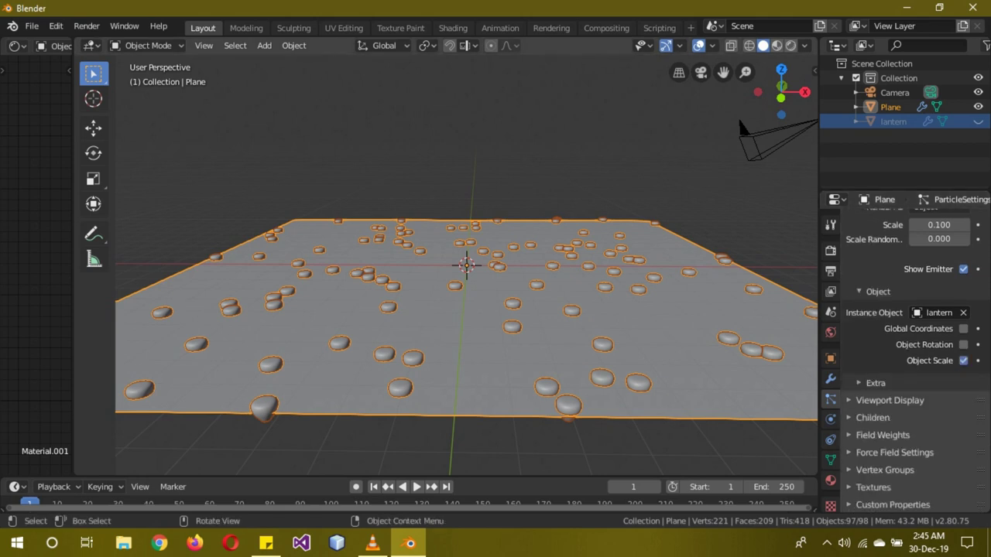
pyautogui.press('z')
pyautogui.click(571, 243)
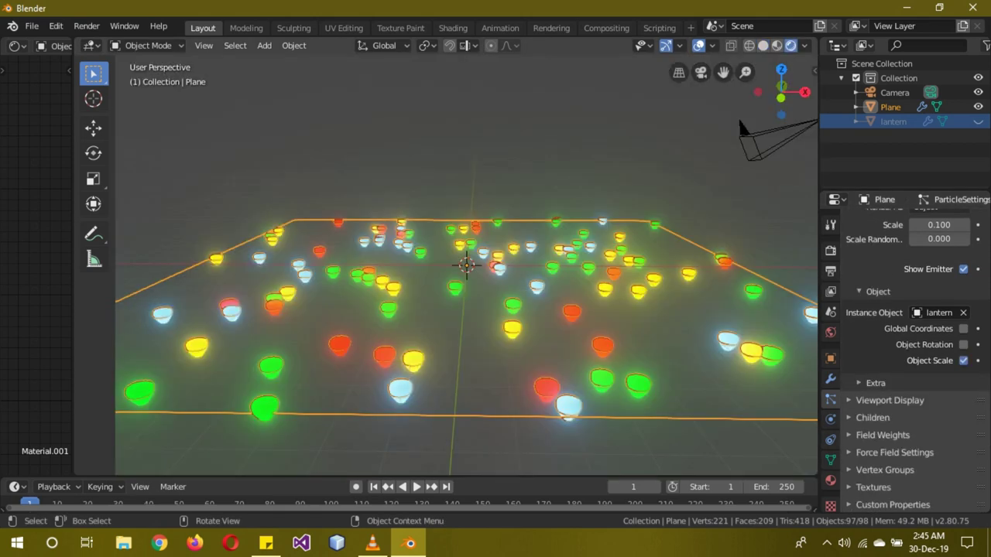
pyautogui.moveTo(570, 255); pyautogui.dragTo(600, 223, button='middle')
pyautogui.moveTo(467, 262); pyautogui.dragTo(466, 263, button='middle')
pyautogui.scroll(6, 467, 263)
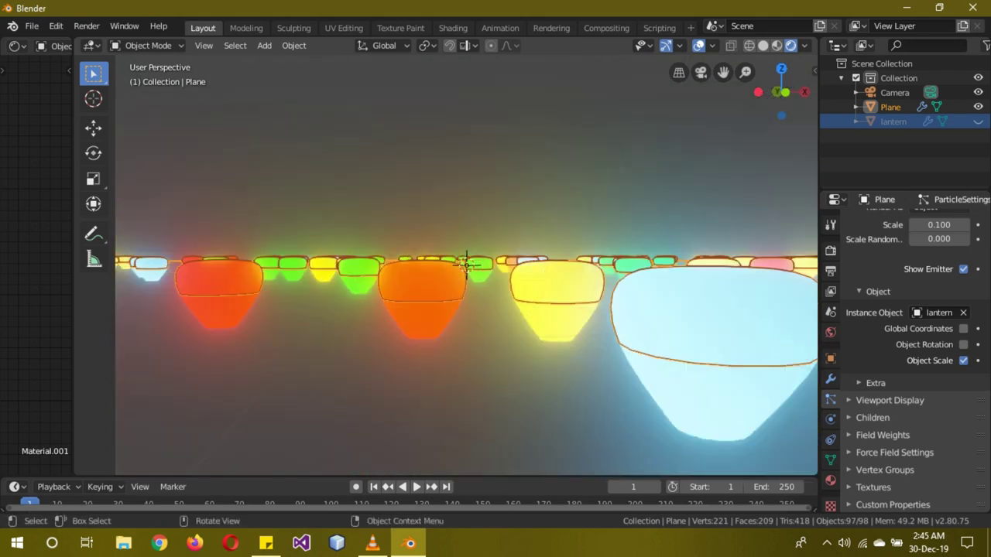
pyautogui.scroll(-5, 467, 263)
pyautogui.moveTo(467, 263)
pyautogui.mouseDown(button='middle')
pyautogui.moveTo(467, 309)
pyautogui.moveTo(467, 255)
pyautogui.moveTo(467, 265)
pyautogui.mouseUp(button='middle')
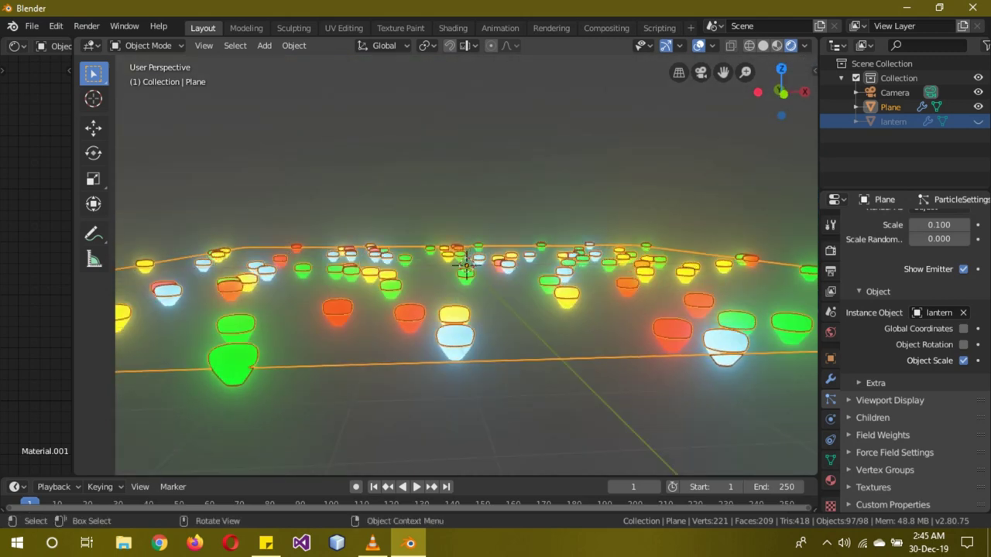
# Unhide and select the lantern, and set its black-to-white ColorRamp's black stop to position 0.195 and white stop to 0.791.
pyautogui.click(978, 121)
pyautogui.scroll(-9, 466, 309)
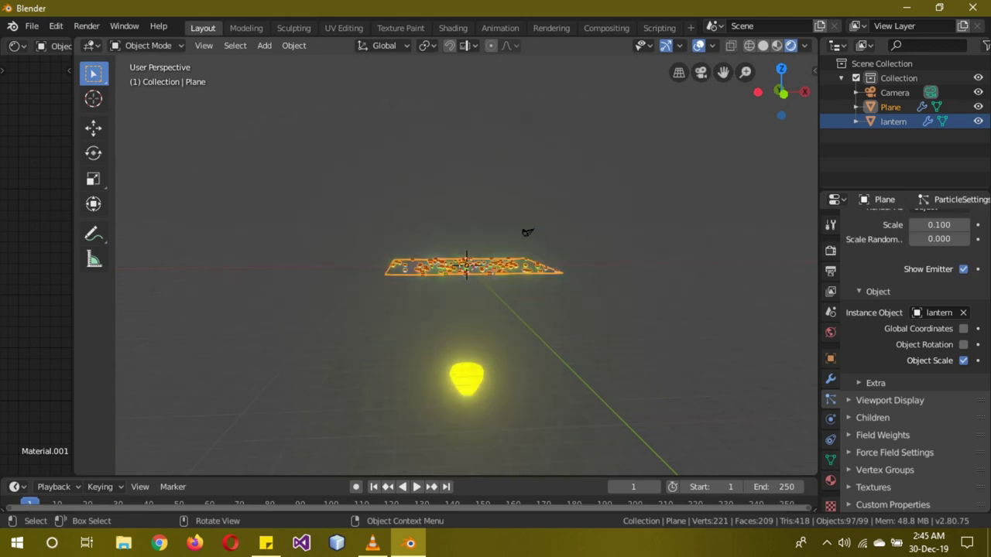
pyautogui.click(466, 379)
pyautogui.moveTo(74, 309); pyautogui.dragTo(473, 309)
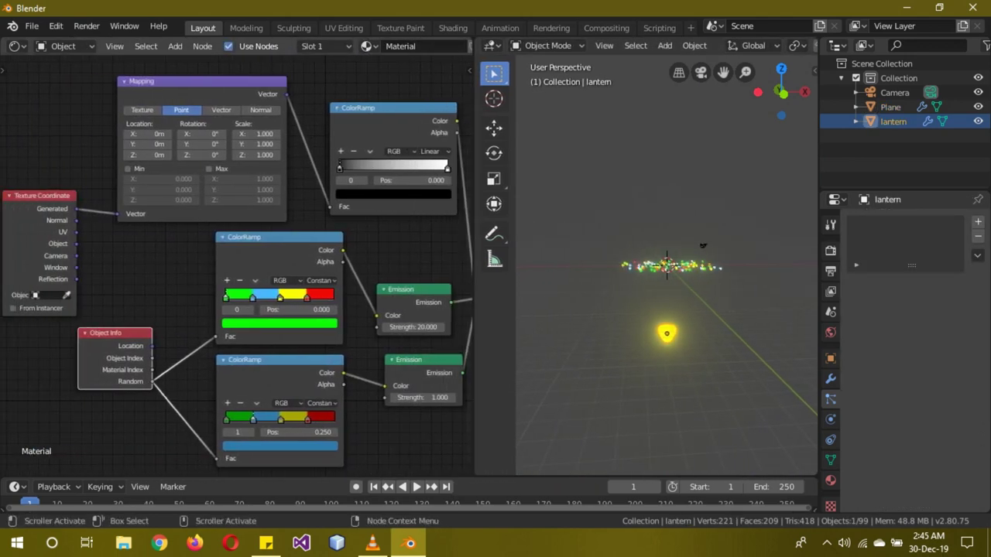
pyautogui.moveTo(339, 168); pyautogui.dragTo(361, 168)
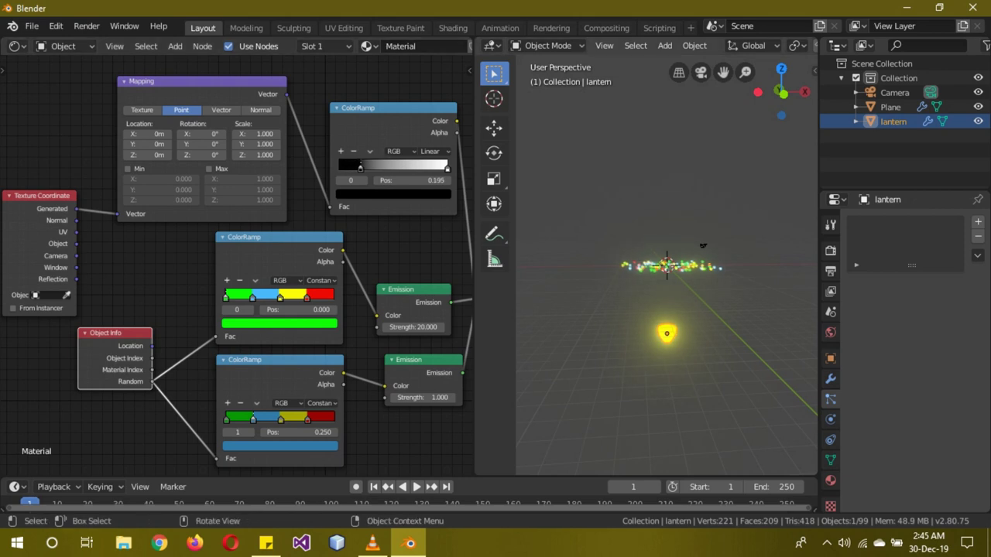
pyautogui.scroll(4, 650, 309)
pyautogui.scroll(3, 666, 267)
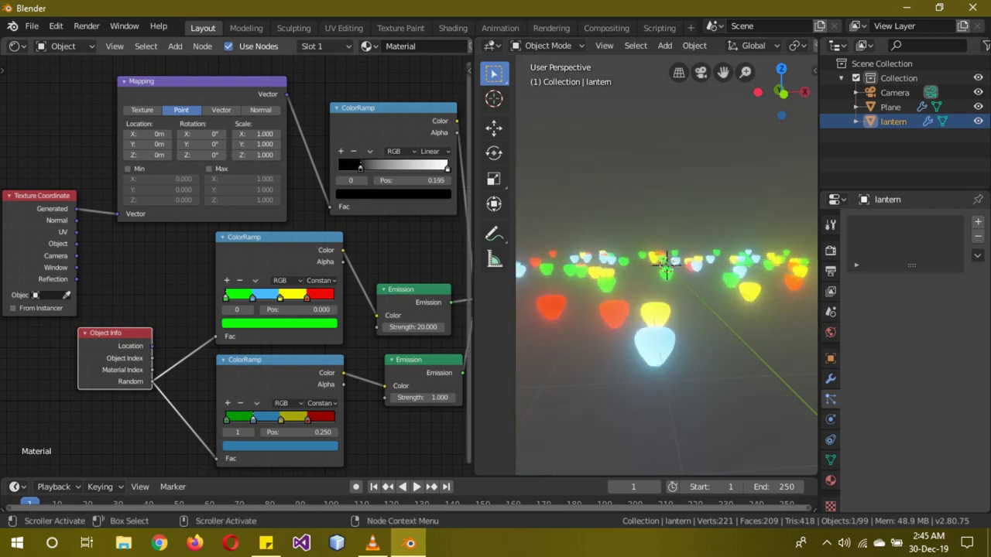
pyautogui.click(447, 168)
pyautogui.moveTo(447, 167); pyautogui.dragTo(425, 167)
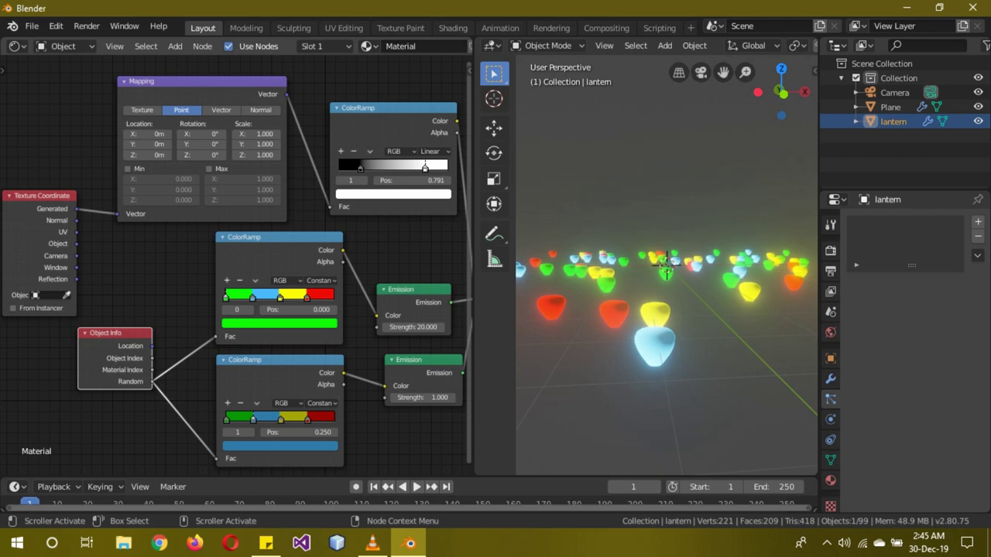
# Insert a Separate XYZ node between Mapping and the black-to-white ColorRamp, feeding its Z output into the ramp's Fac.
pyautogui.moveTo(203, 82); pyautogui.dragTo(144, 80)
pyautogui.hotkey('shift', 'a')
pyautogui.click(272, 83)
pyautogui.write('sp')
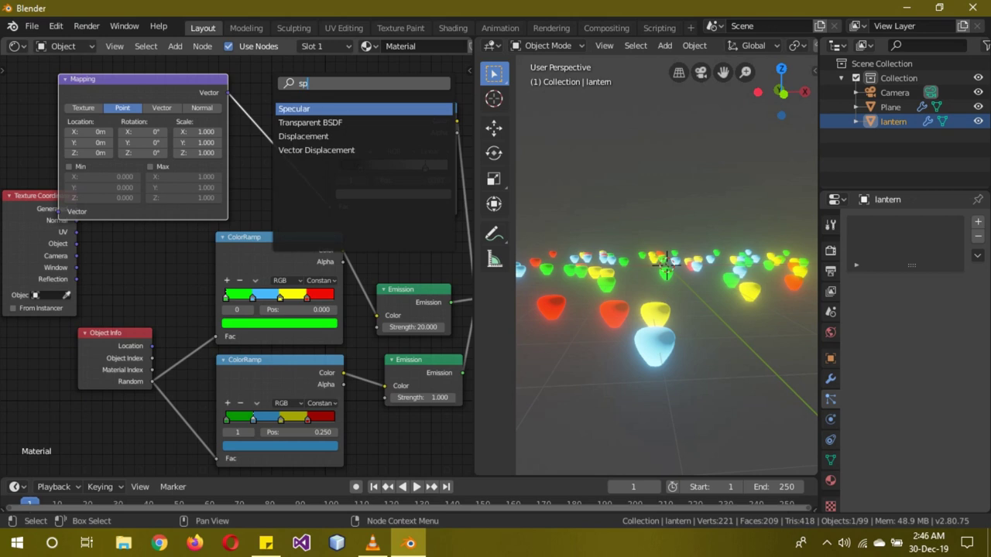
pyautogui.press('BackSpace')
pyautogui.write('ep')
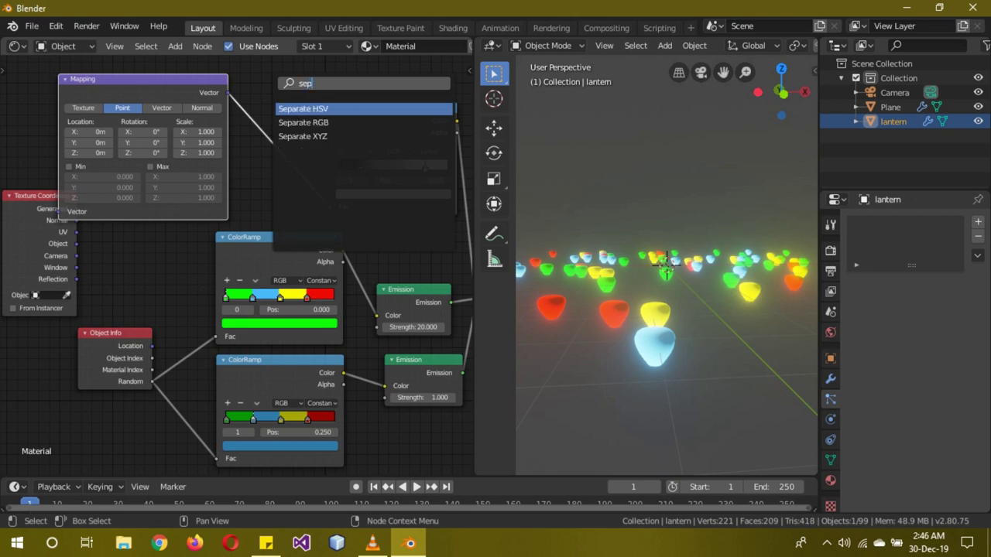
pyautogui.click(303, 136)
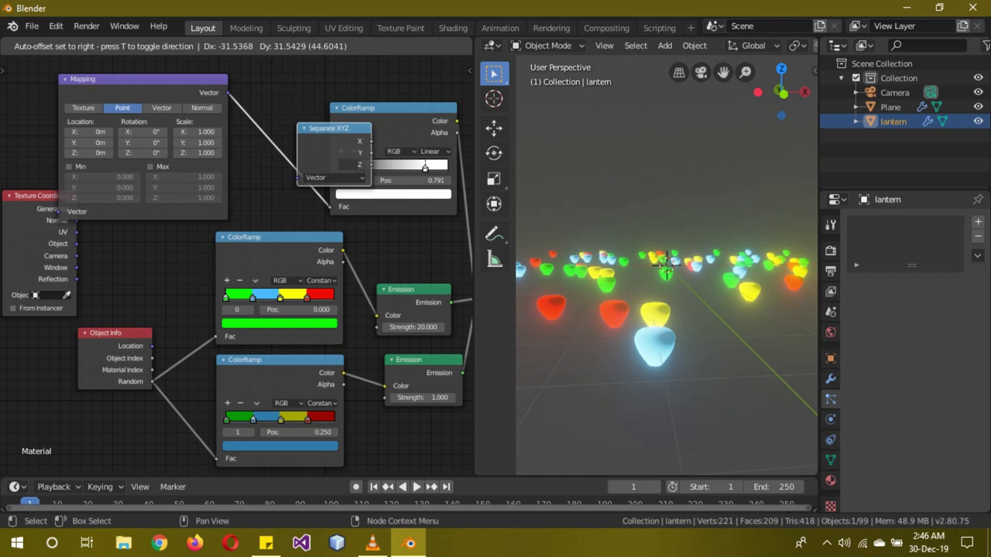
pyautogui.click(300, 147)
pyautogui.moveTo(343, 165); pyautogui.dragTo(387, 206)
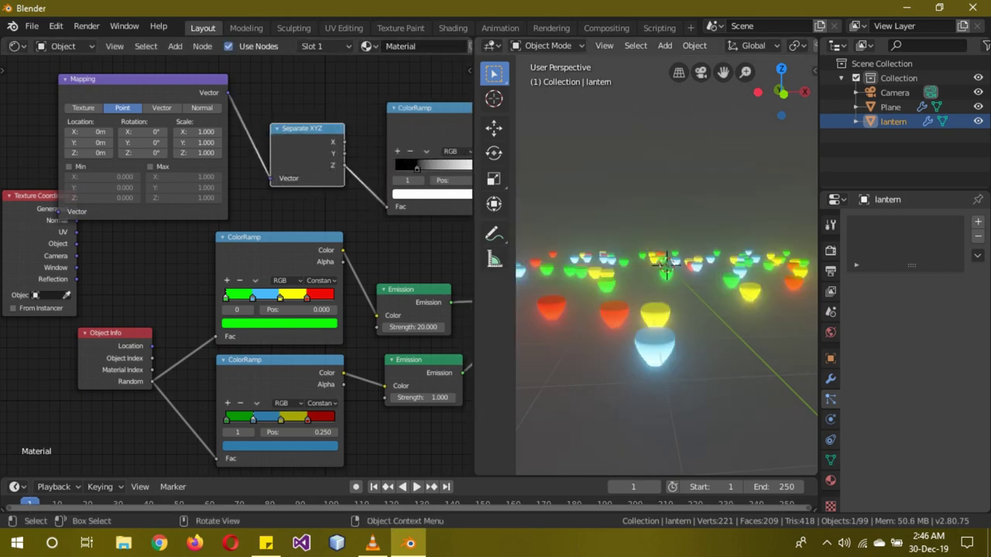
# Move the black-to-white ColorRamp's black stop to the start of the gradient and its white stop to position 0.805.
pyautogui.moveTo(667, 333); pyautogui.dragTo(649, 306, button='middle')
pyautogui.moveTo(417, 168); pyautogui.dragTo(396, 168)
pyautogui.moveTo(186, 472); pyautogui.dragTo(233, 472)
pyautogui.moveTo(408, 167); pyautogui.dragTo(408, 167)
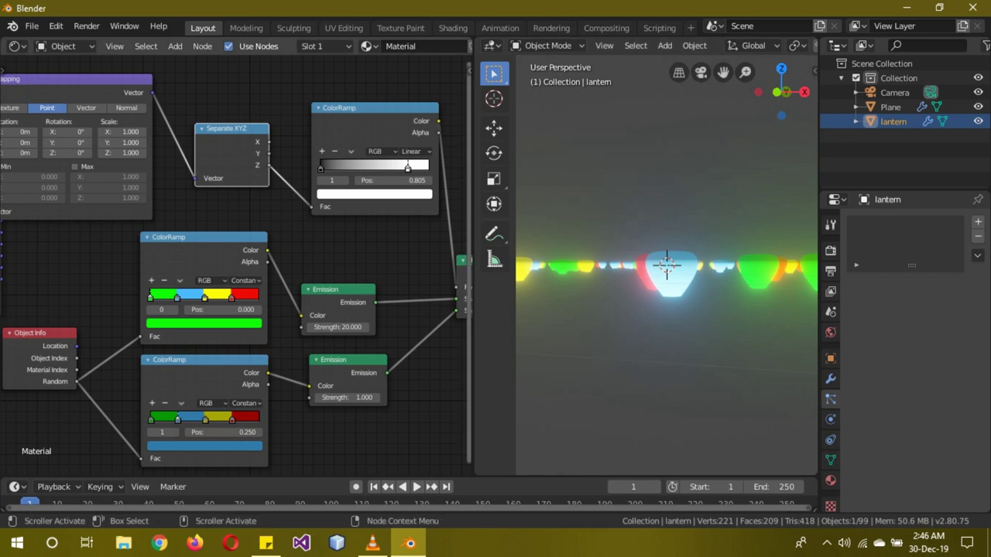
# Widen the 3D viewport over the node editor and hide both the lantern and the plane.
pyautogui.moveTo(473, 255); pyautogui.dragTo(171, 255)
pyautogui.moveTo(387, 256); pyautogui.dragTo(383, 329, button='middle')
pyautogui.scroll(-2, 383, 328)
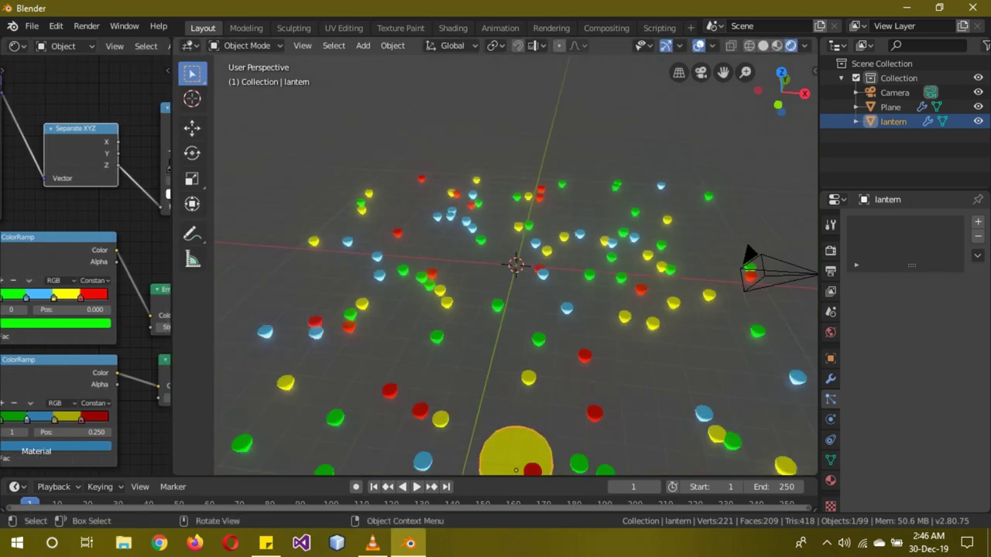
pyautogui.scroll(-1, 383, 329)
pyautogui.click(383, 328)
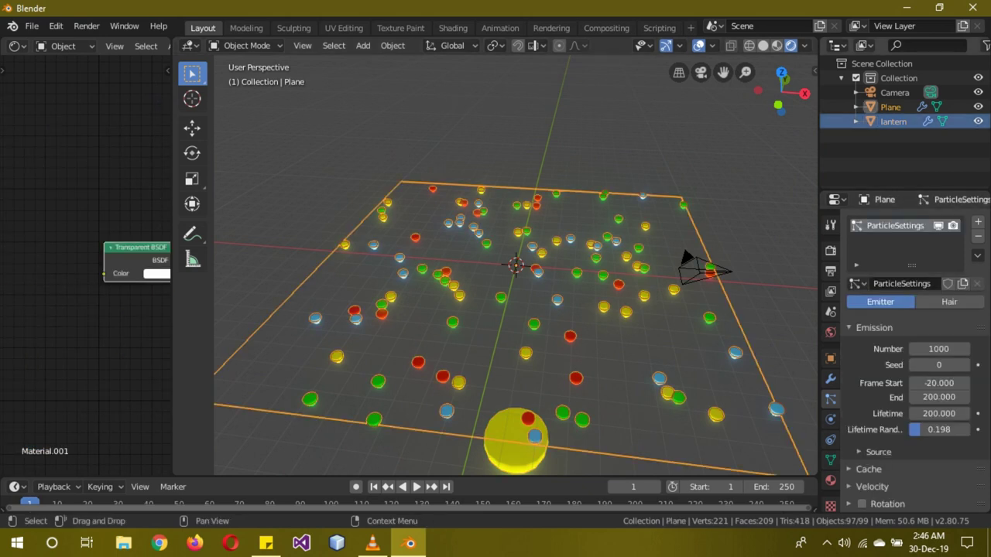
pyautogui.click(978, 121)
pyautogui.click(977, 107)
pyautogui.moveTo(495, 309); pyautogui.dragTo(498, 266, button='middle')
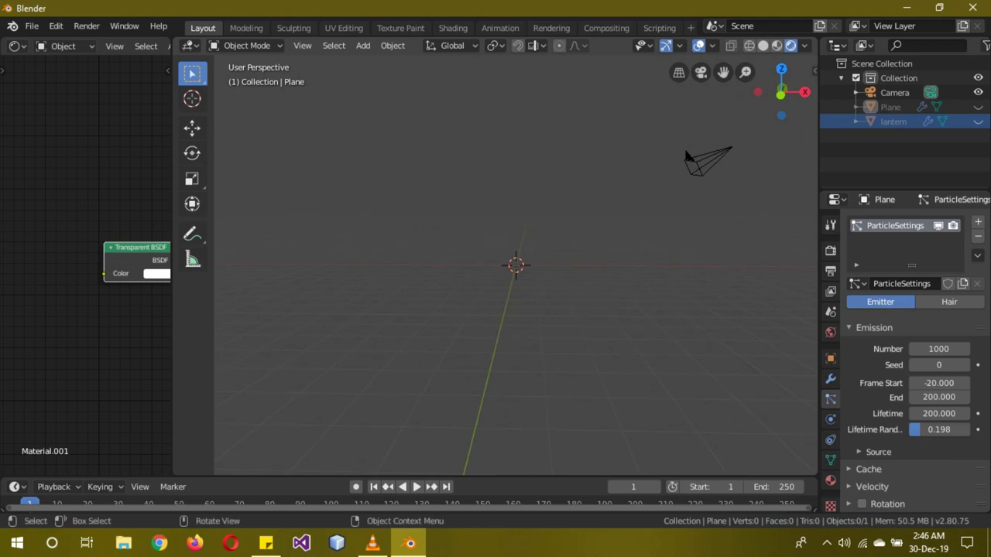
# Add a Wind force field, scale it to about 5.75, and lower it along Z to about -9.9 m.
pyautogui.hotkey('shift', 'a')
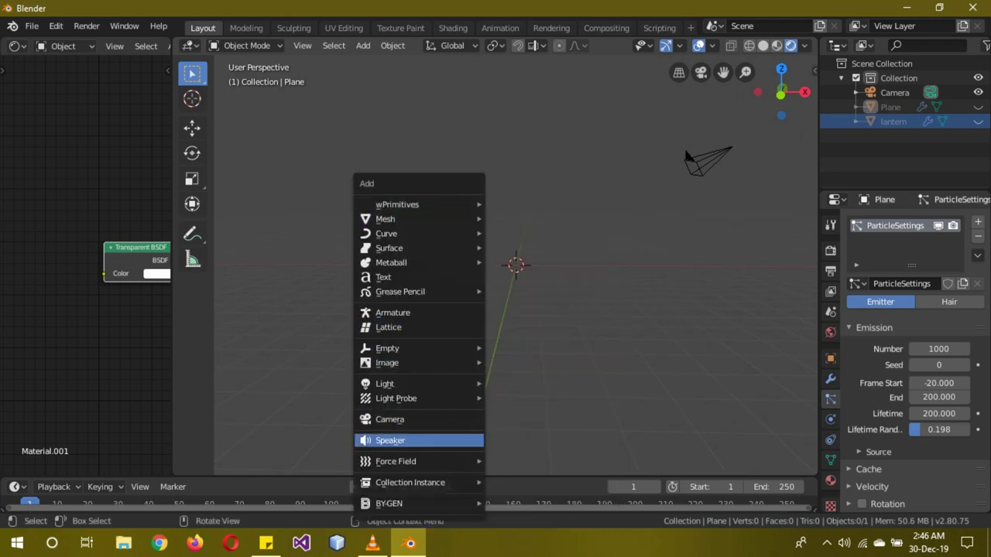
pyautogui.moveTo(396, 462)
pyautogui.click(515, 285)
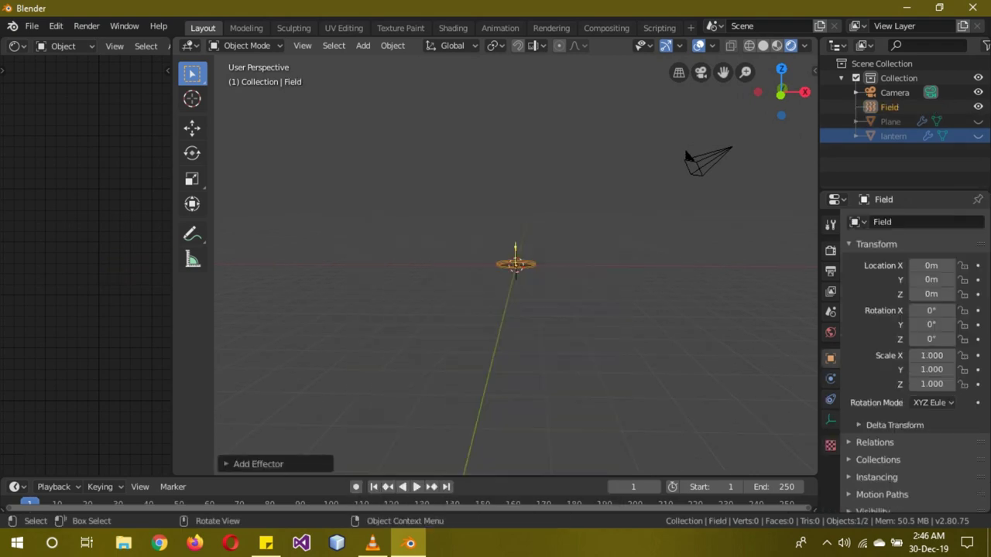
pyautogui.press('s')
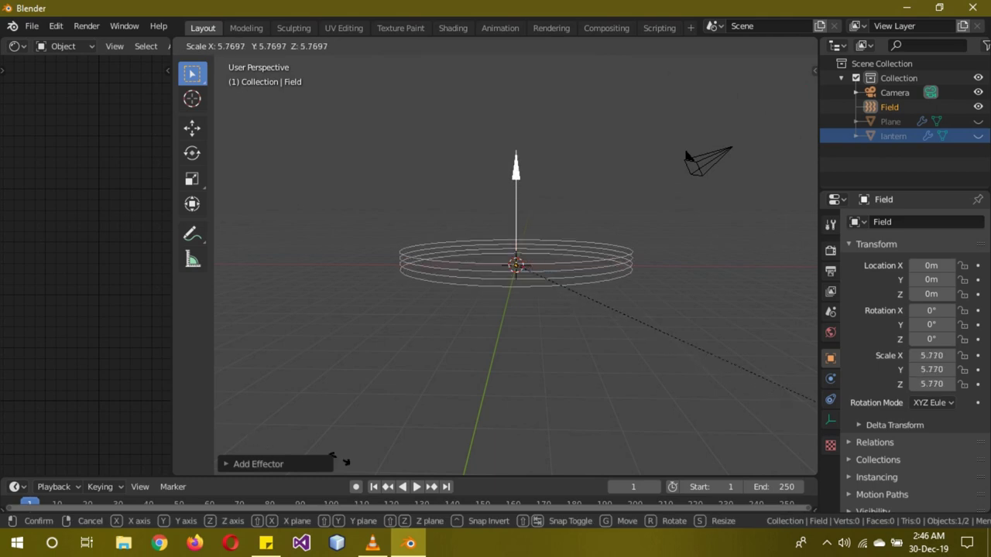
pyautogui.click(338, 458)
pyautogui.press('g')
pyautogui.press('z')
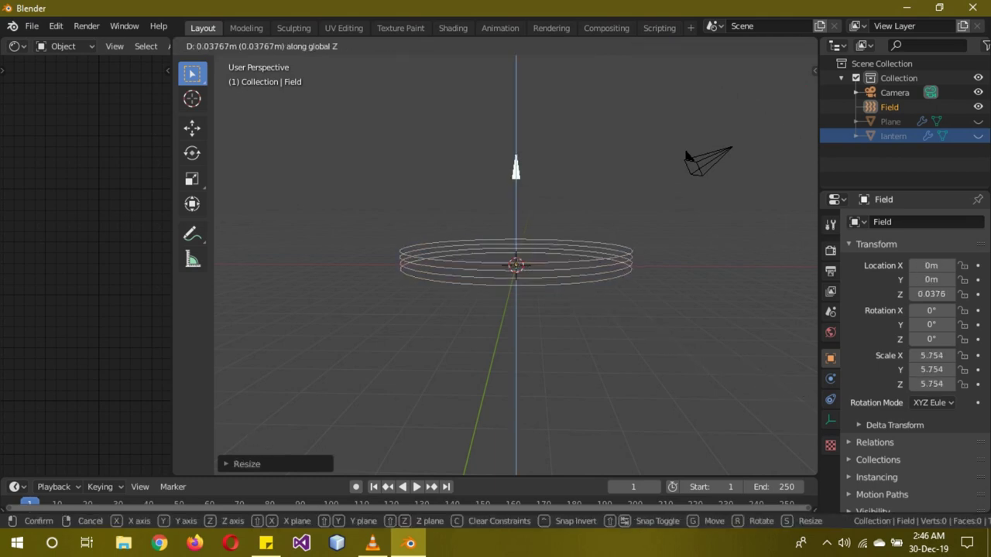
pyautogui.press('Return')
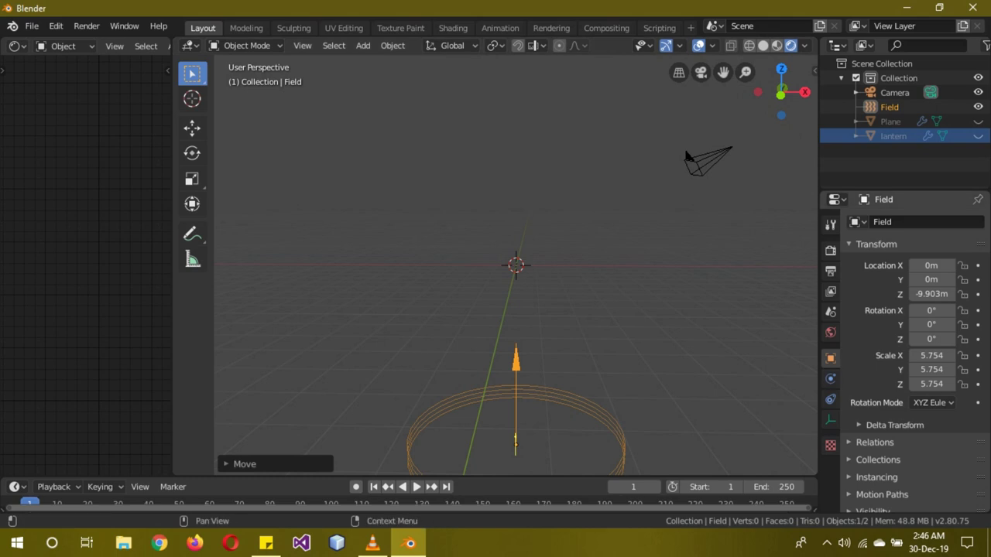
# Set the wind force field's strength to 20.
pyautogui.click(831, 378)
pyautogui.click(938, 364)
pyautogui.write('1.0')
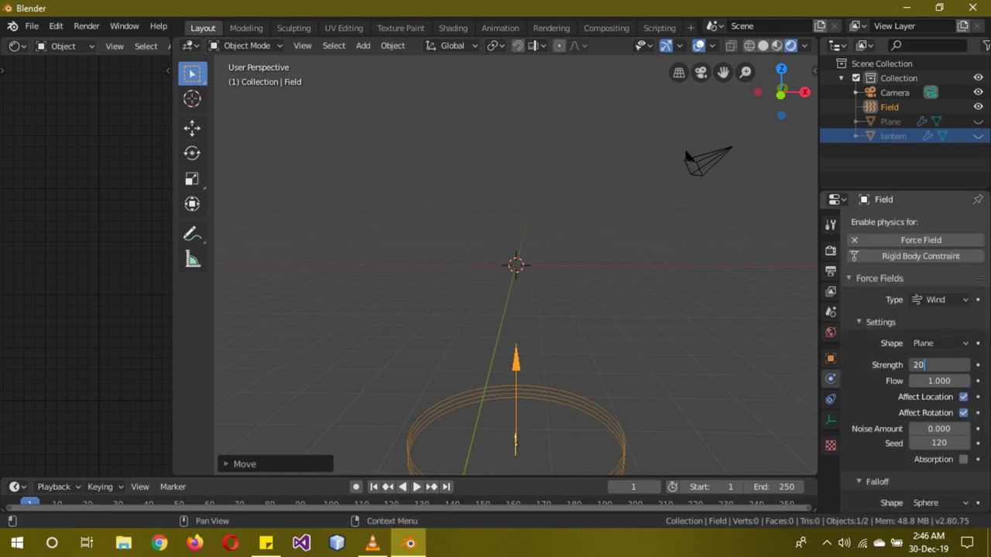
pyautogui.press('Return')
# Add a Turbulence force field lowered along Z beneath the origin, with its strength set to 20.
pyautogui.hotkey('shift', 'a')
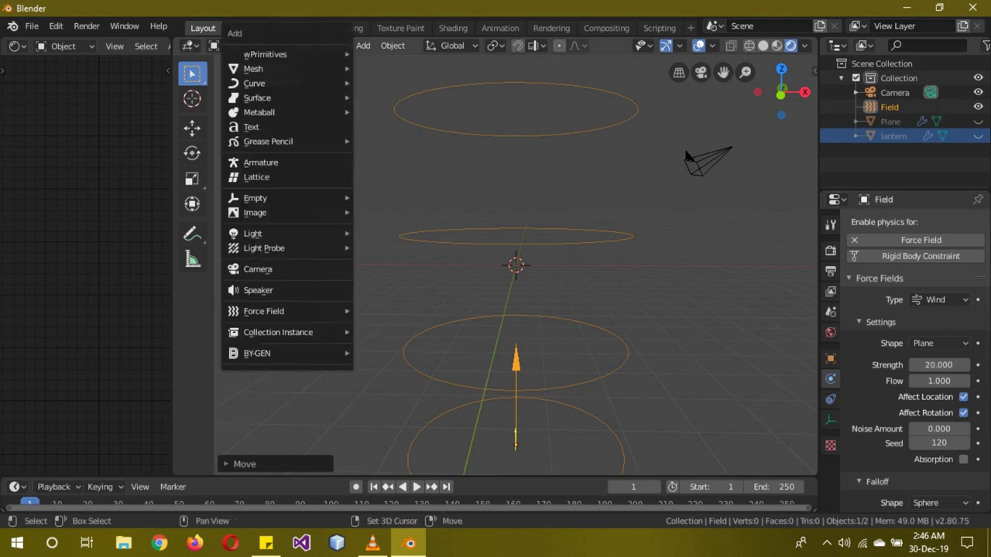
pyautogui.moveTo(263, 310)
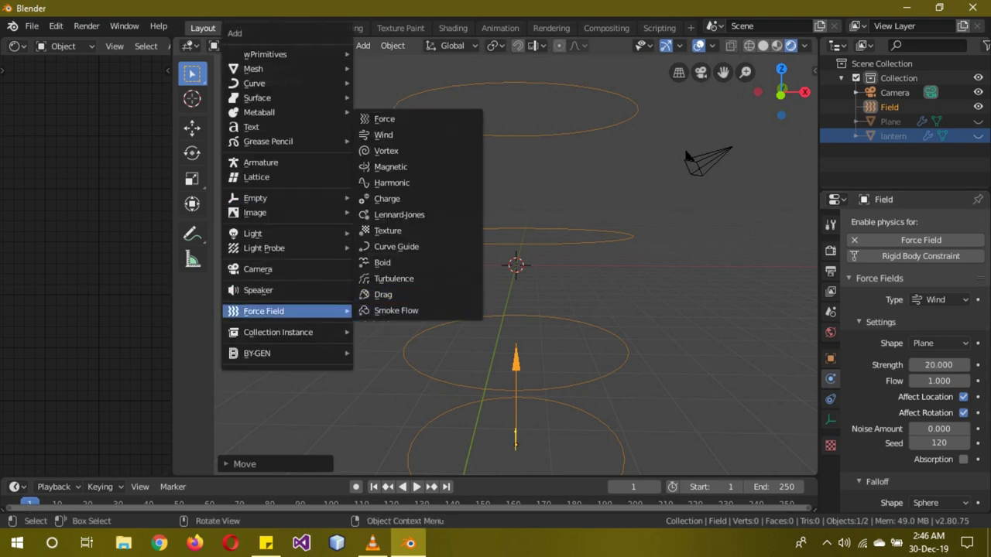
pyautogui.click(394, 279)
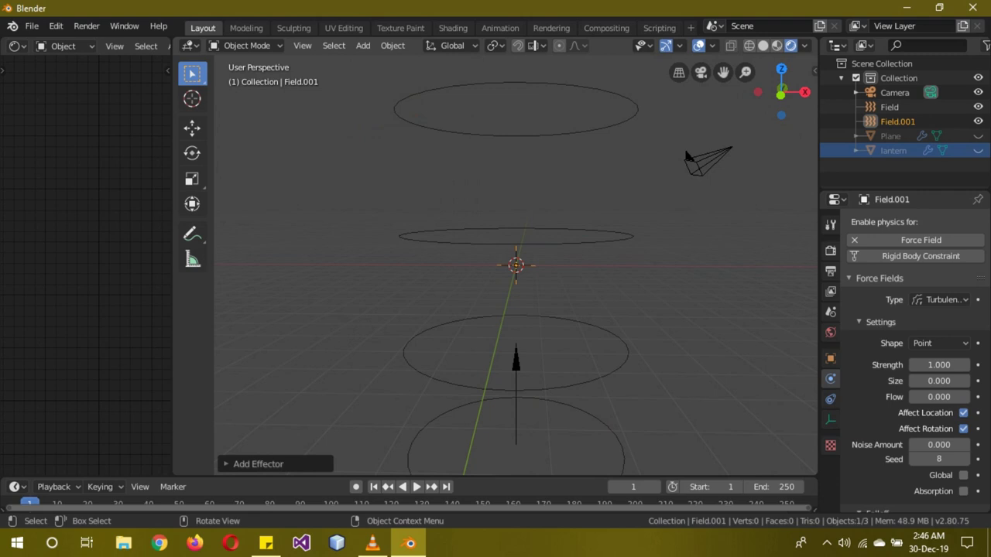
pyautogui.press('g')
pyautogui.press('z')
pyautogui.click(516, 357)
pyautogui.click(939, 365)
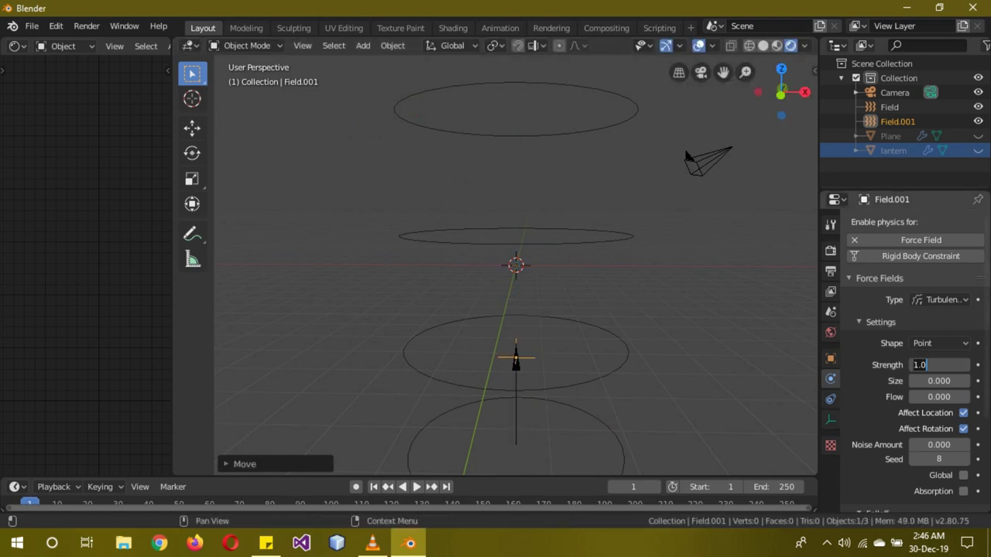
pyautogui.press('Return')
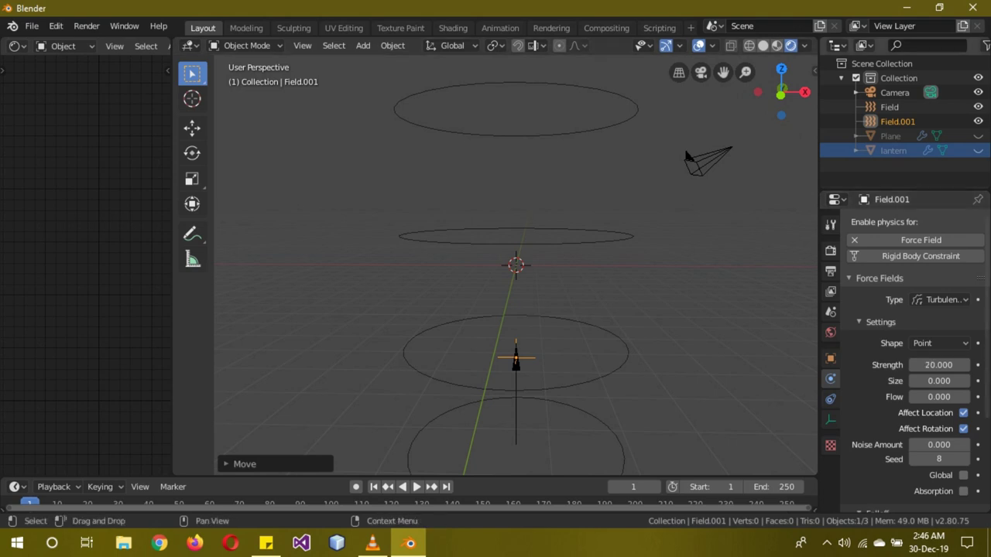
# Unhide the plane while leaving the lantern hidden, and switch the viewport to Solid shading.
pyautogui.click(978, 150)
pyautogui.click(978, 135)
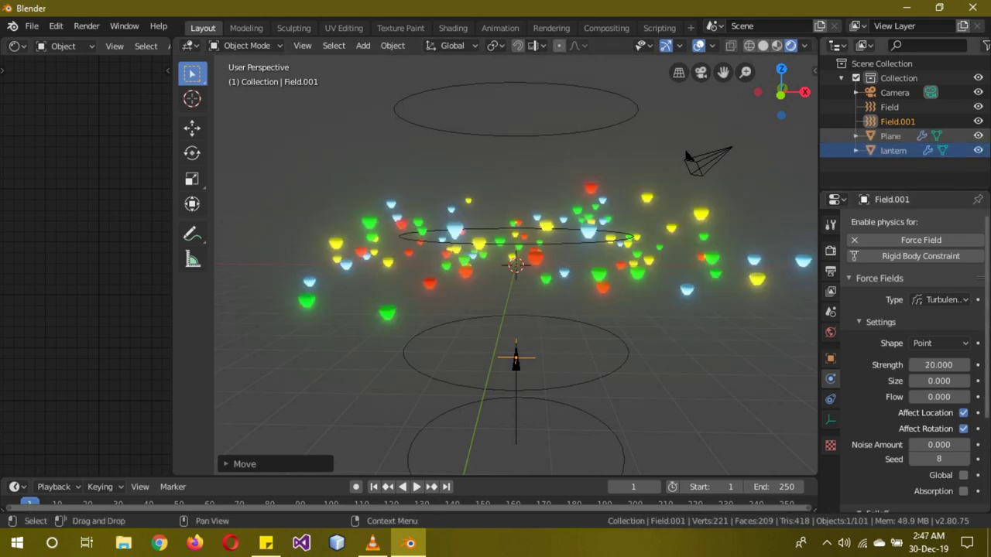
pyautogui.click(978, 150)
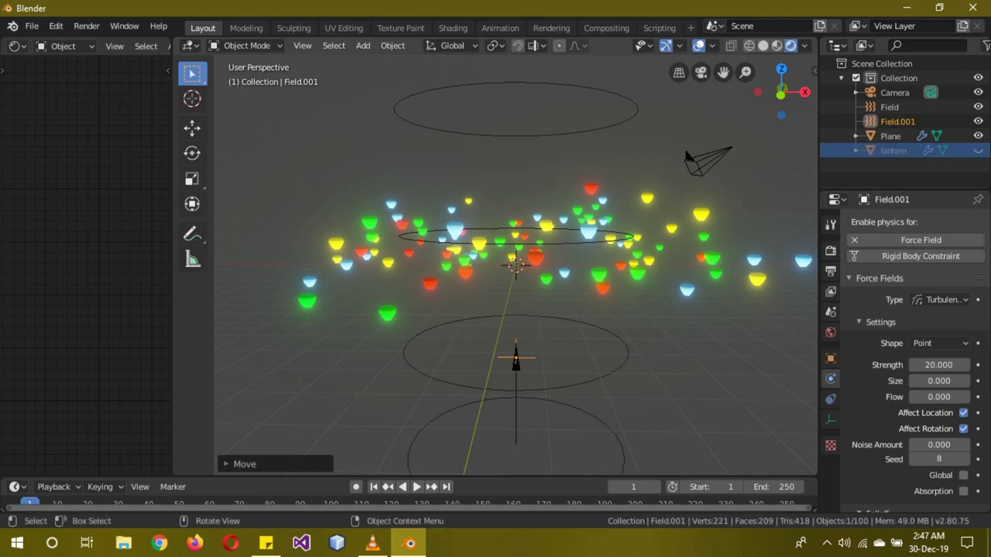
pyautogui.press('z')
pyautogui.click(646, 325)
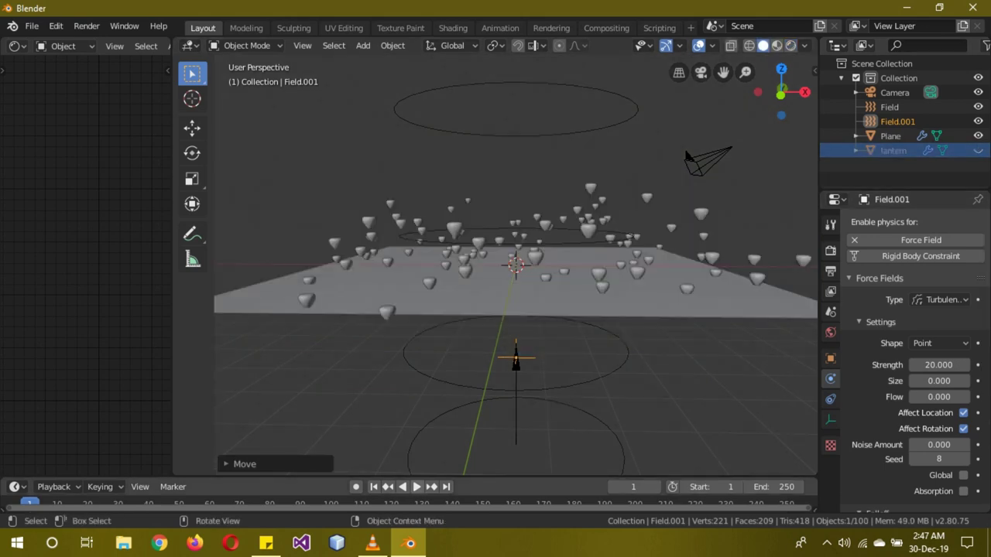
# Play the animation to check the particles' motion, and enlarge the timeline to return to frame 0.
pyautogui.press('space')
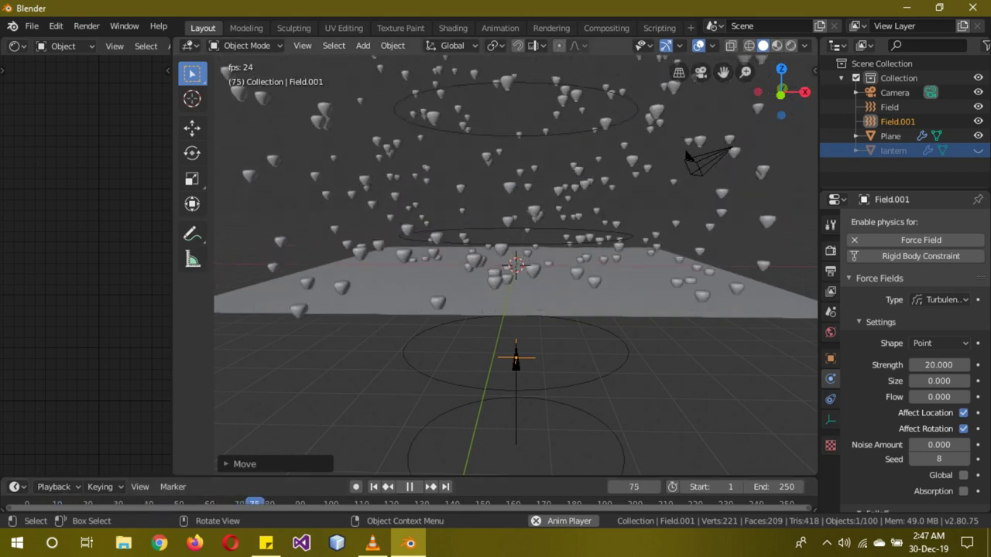
pyautogui.press('space')
pyautogui.moveTo(495, 476); pyautogui.dragTo(496, 391)
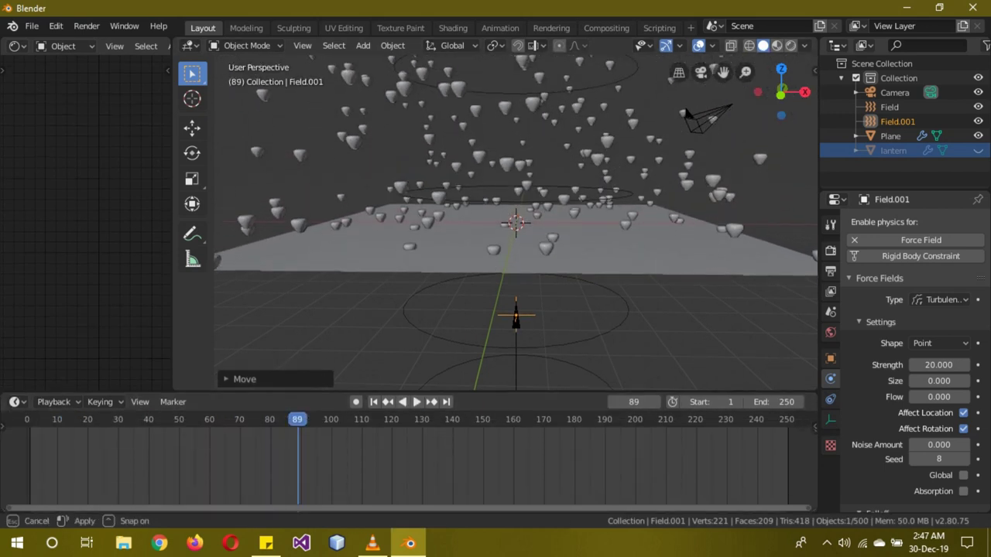
pyautogui.moveTo(297, 419); pyautogui.dragTo(27, 420)
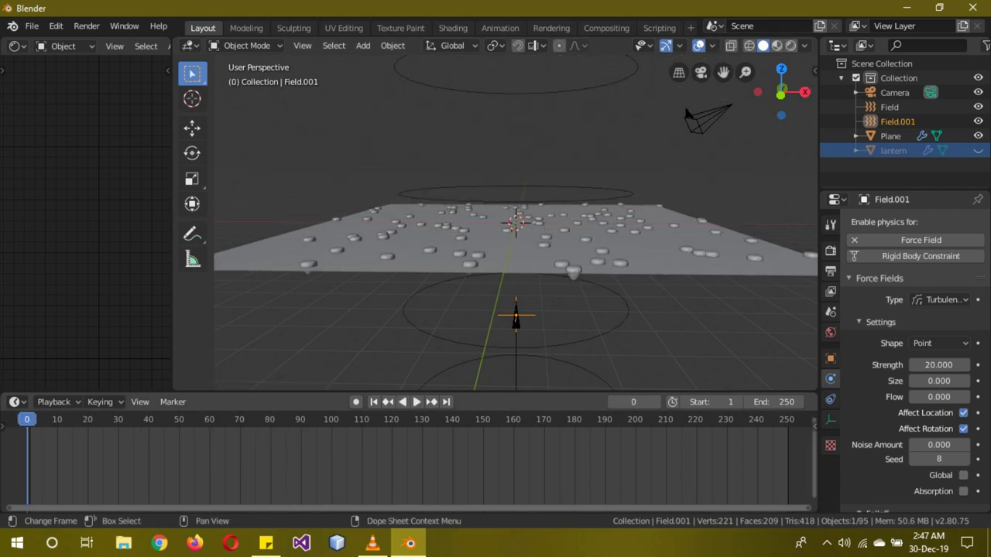
# Hide the plane and its particles from the viewport, keeping the source lantern hidden.
pyautogui.click(979, 151)
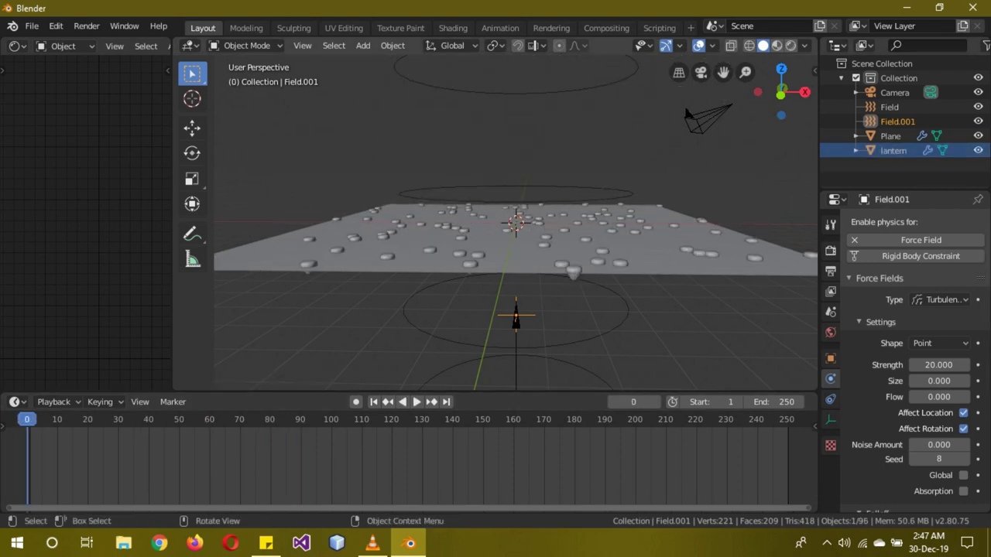
pyautogui.click(979, 151)
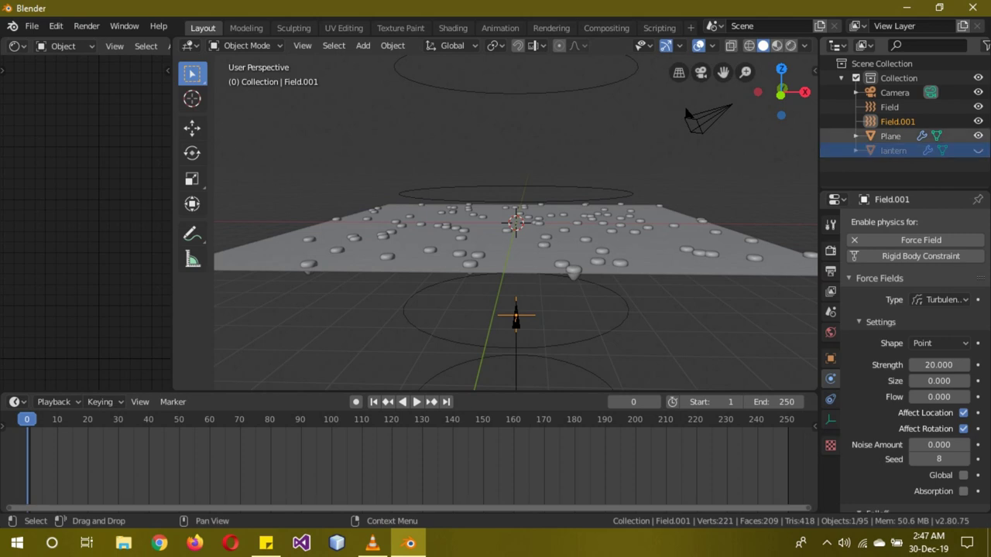
pyautogui.click(978, 136)
pyautogui.moveTo(516, 224); pyautogui.dragTo(515, 271, button='middle')
pyautogui.scroll(2, 516, 232)
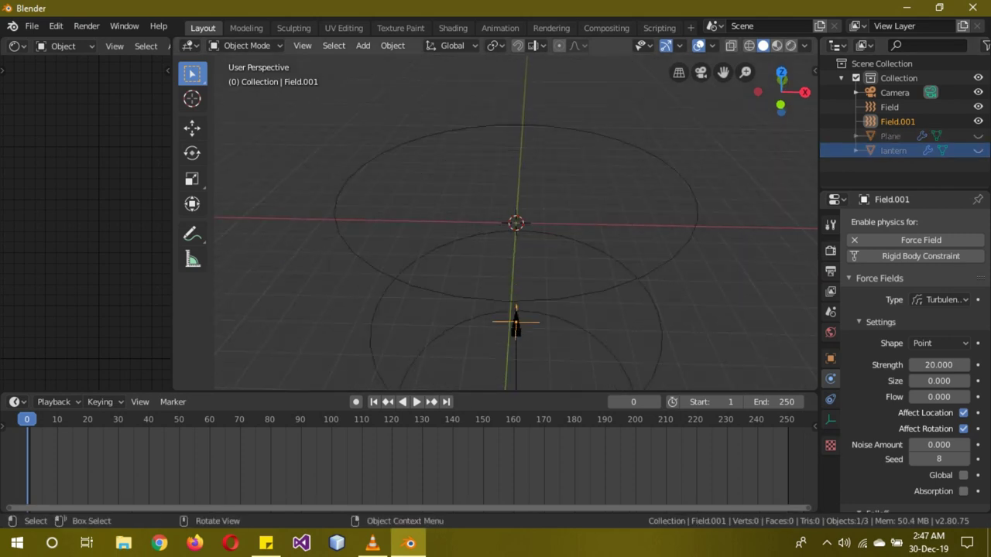
# Add a text object at the origin and open it for editing in the top view.
pyautogui.hotkey('shift', 'a')
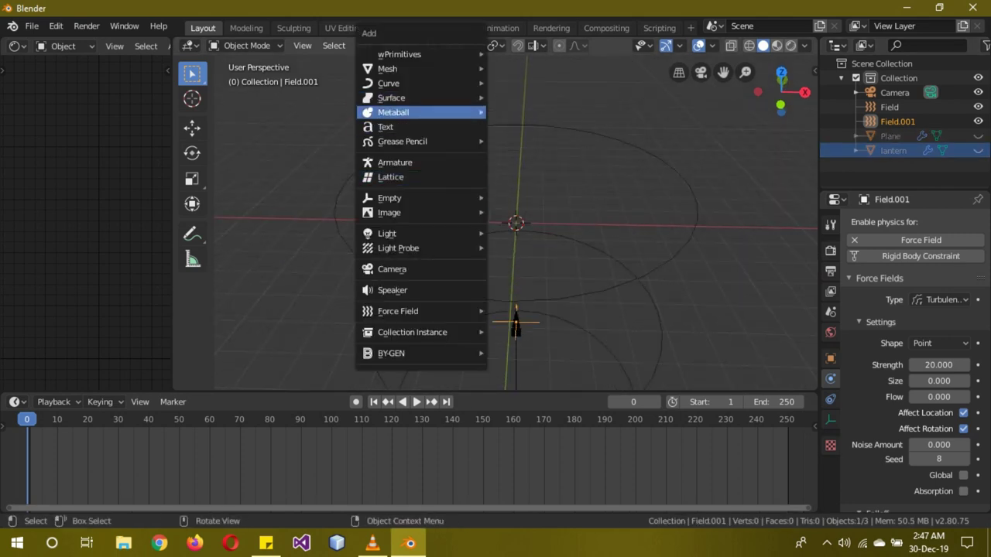
pyautogui.click(418, 126)
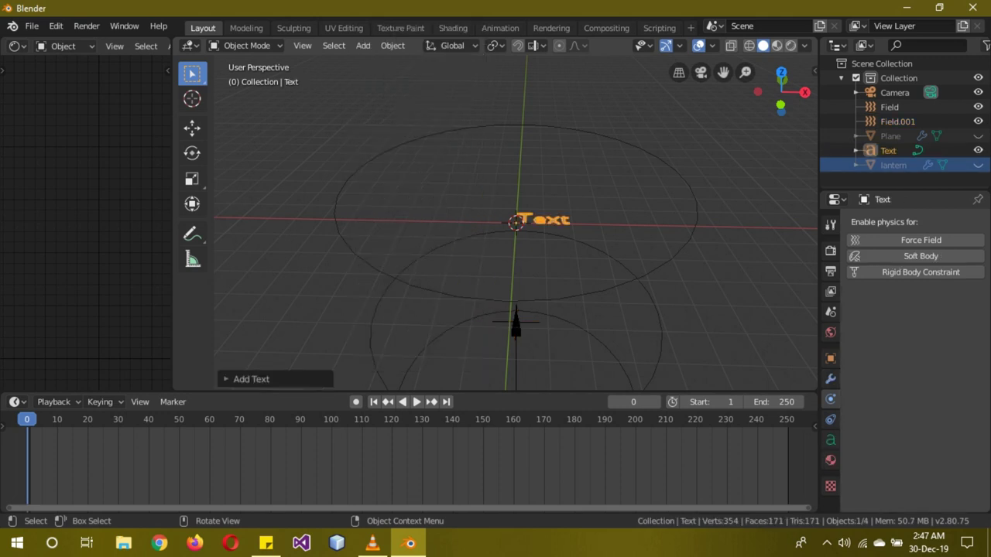
pyautogui.press('Tab')
pyautogui.press('KP_7')
pyautogui.scroll(3, 515, 225)
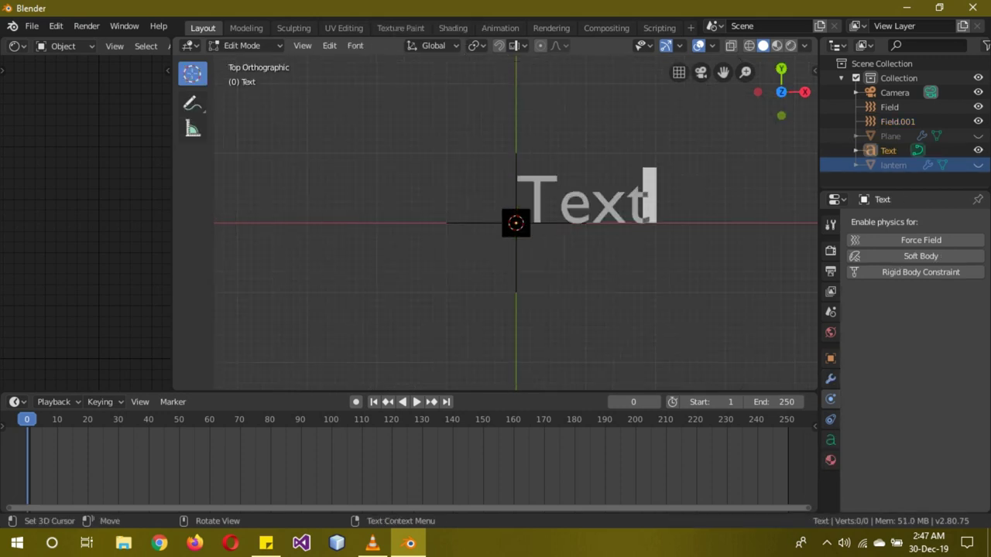
# Replace the default text with "Happy New Year" and a second line reading "2020".
pyautogui.press('BackSpace')
pyautogui.press('BackSpace')
pyautogui.press('BackSpace')
pyautogui.press('BackSpace')
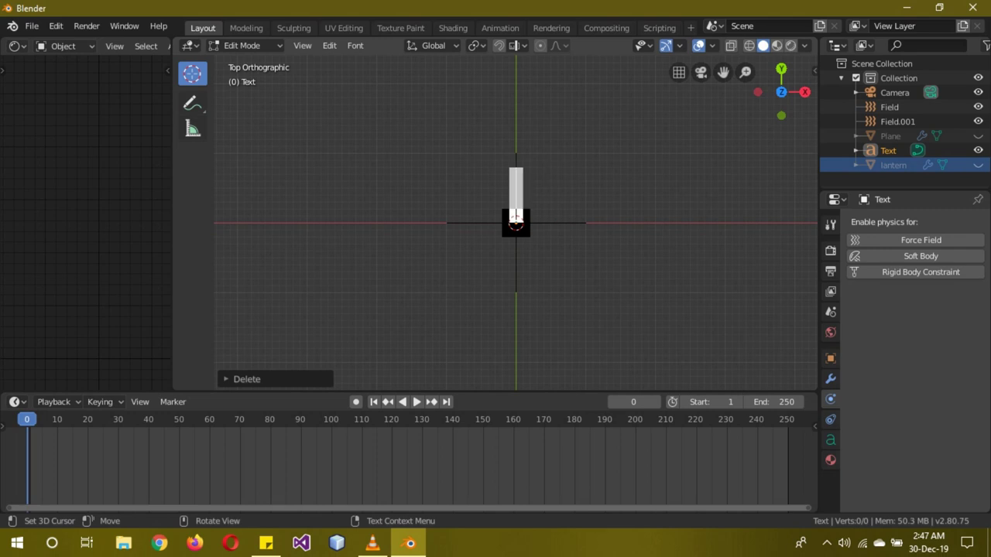
pyautogui.write('Happ')
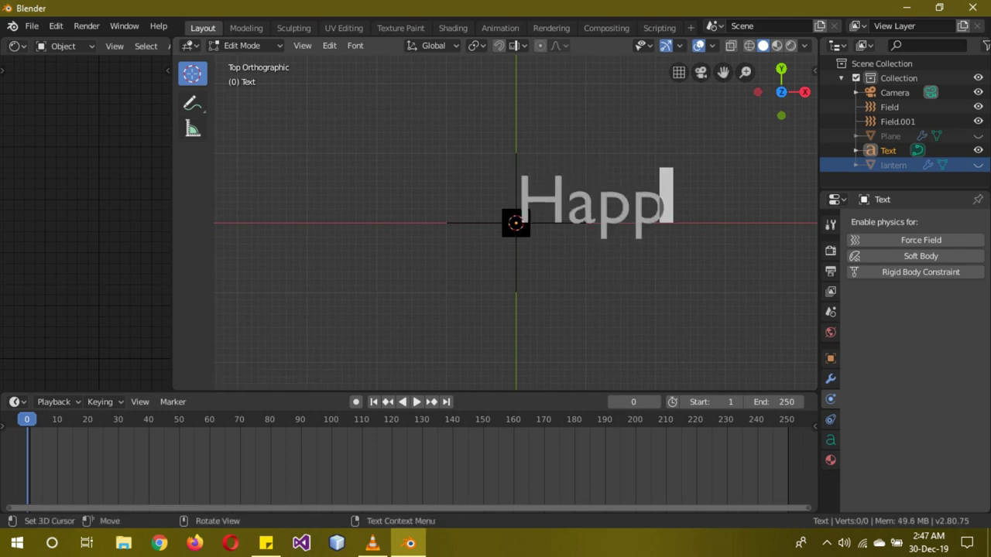
pyautogui.write('y New')
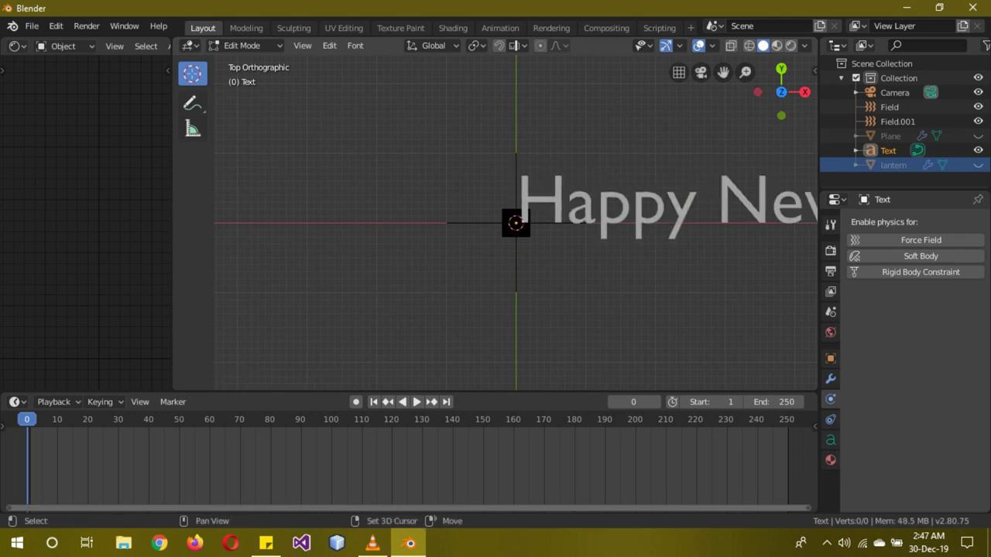
pyautogui.press('Return')
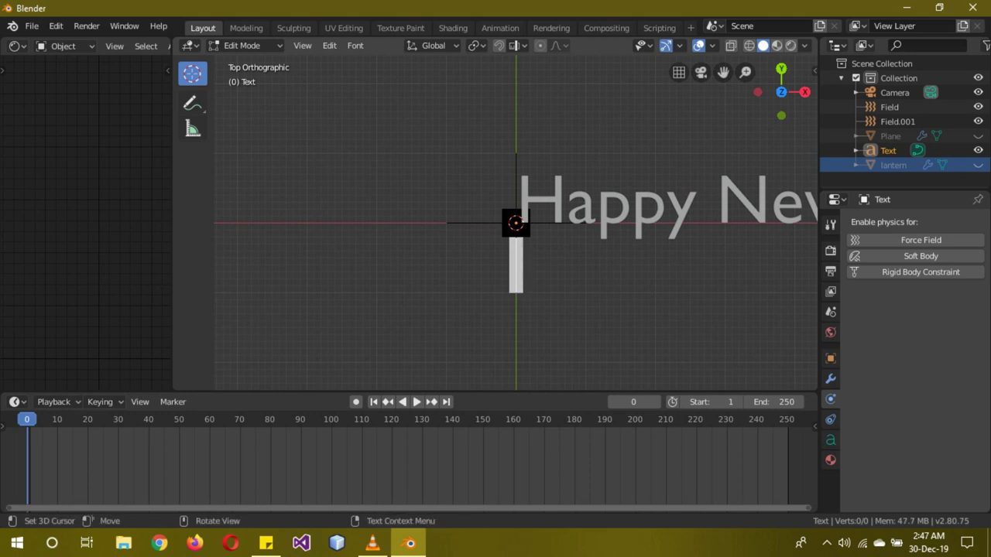
pyautogui.write('2020')
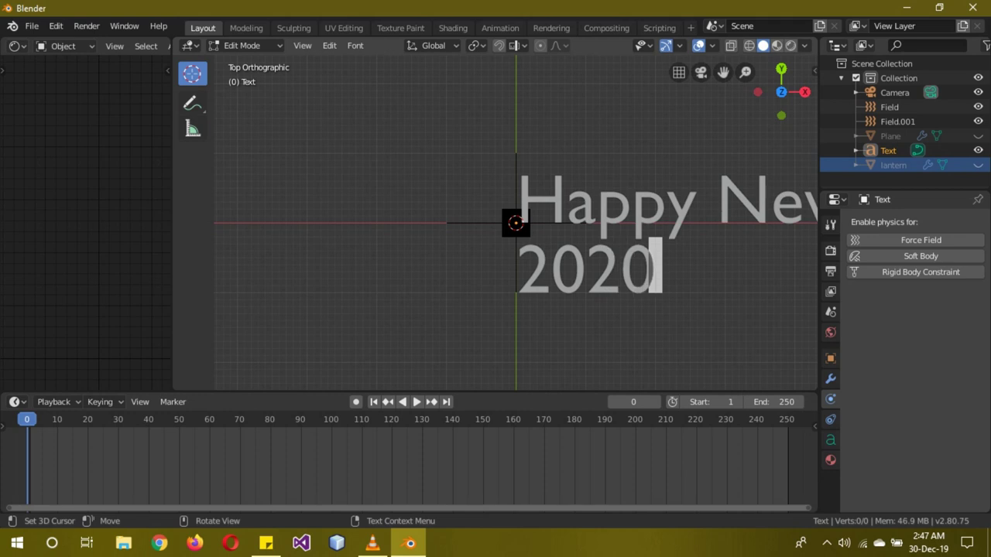
# Set the text's horizontal alignment to Center.
pyautogui.scroll(-3, 496, 223)
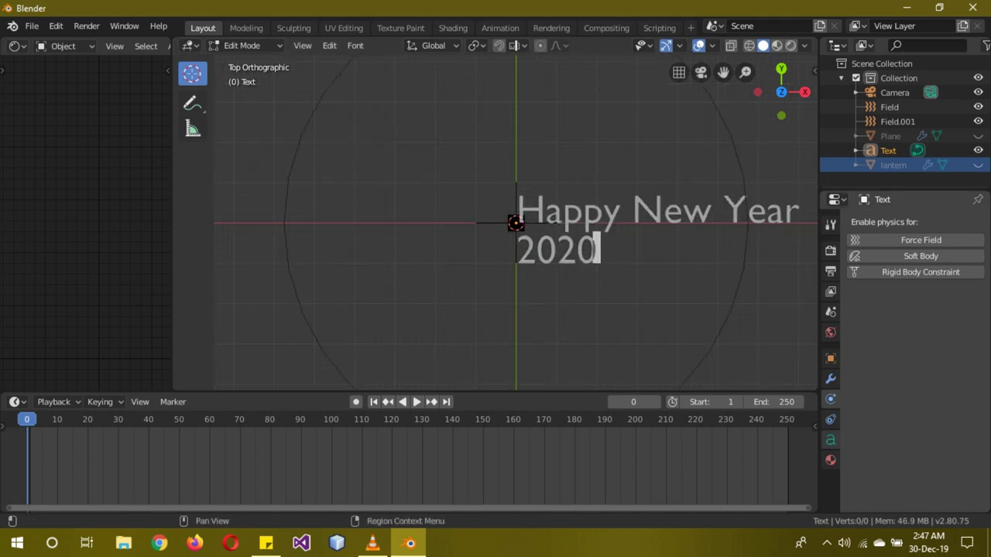
pyautogui.click(830, 440)
pyautogui.click(938, 457)
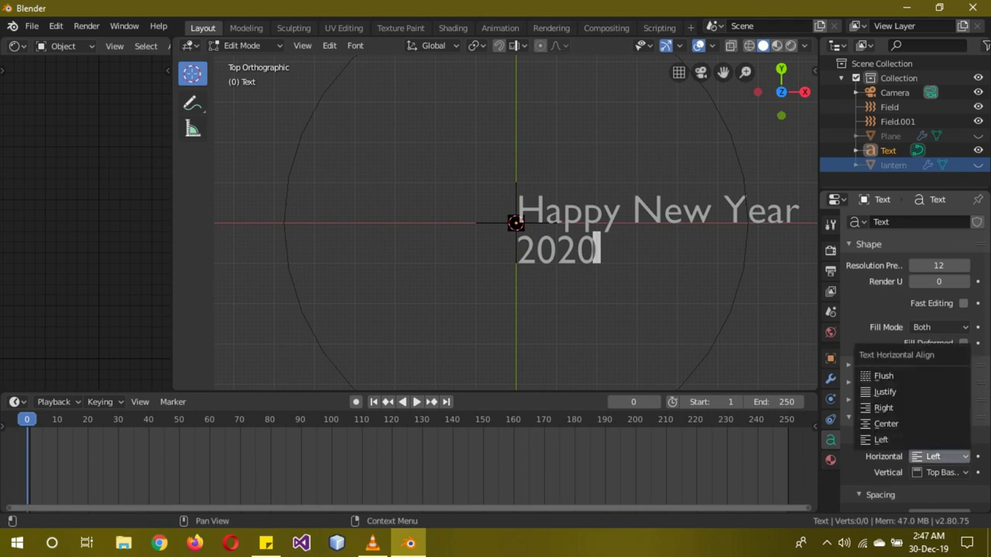
pyautogui.click(886, 424)
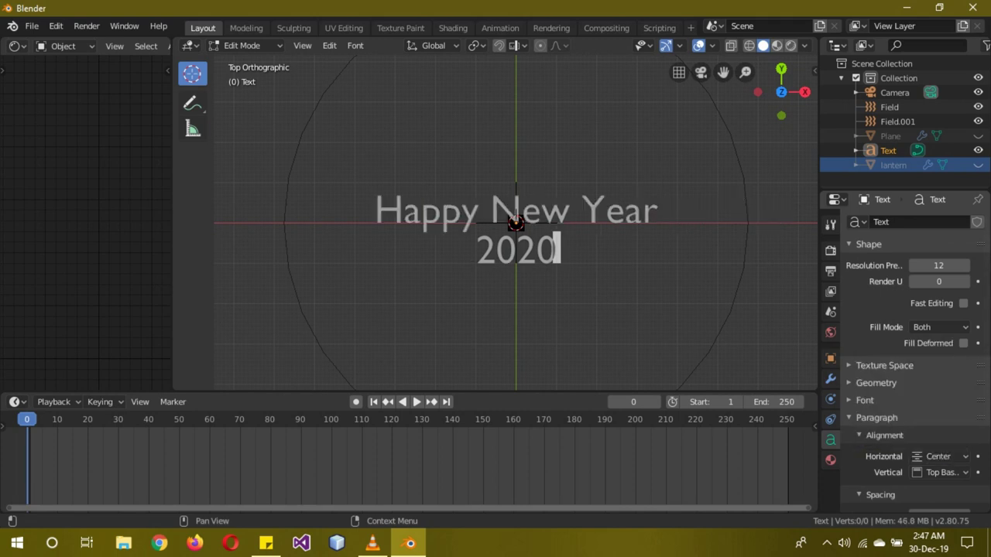
# Finish editing the text and convert the text object to a mesh.
pyautogui.click(878, 400)
pyautogui.click(878, 400)
pyautogui.press('Tab')
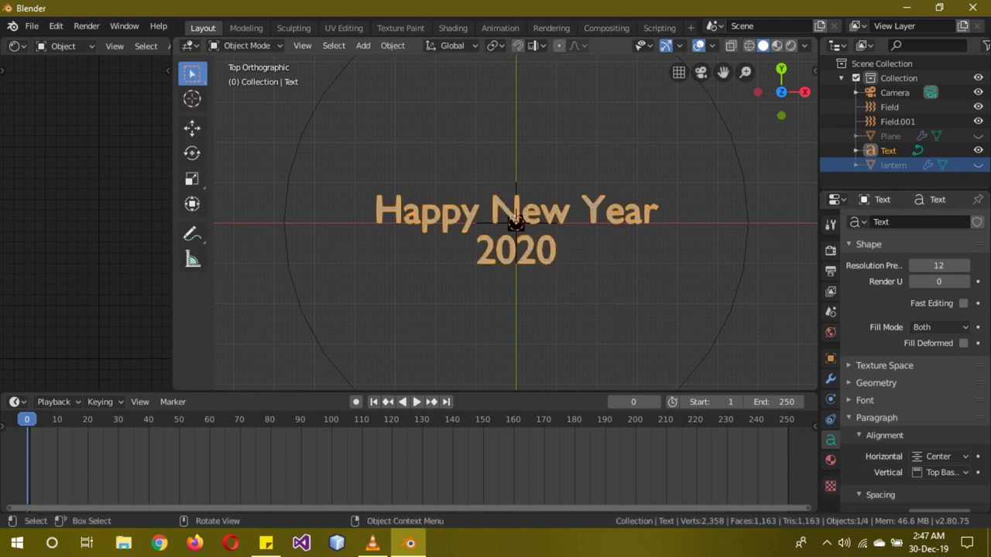
pyautogui.click(393, 44)
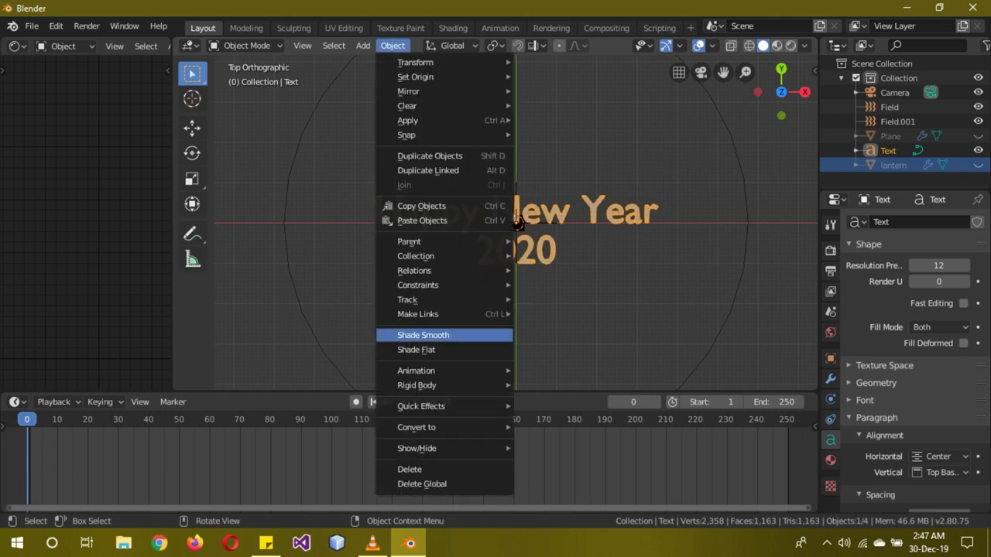
pyautogui.moveTo(434, 427)
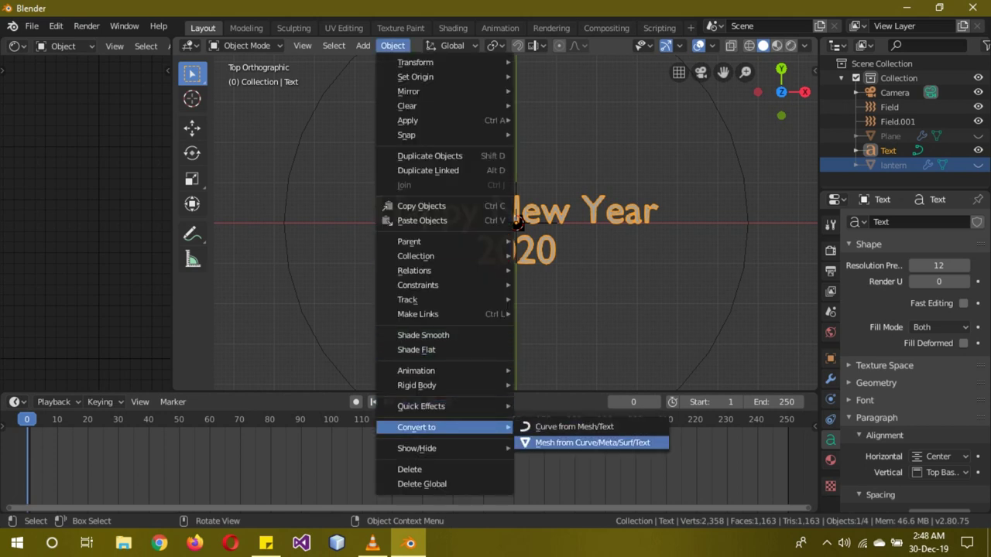
pyautogui.click(592, 443)
# Merge all the text mesh's vertices by distance, with the merge distance set to 0.0201 m.
pyautogui.scroll(3, 515, 216)
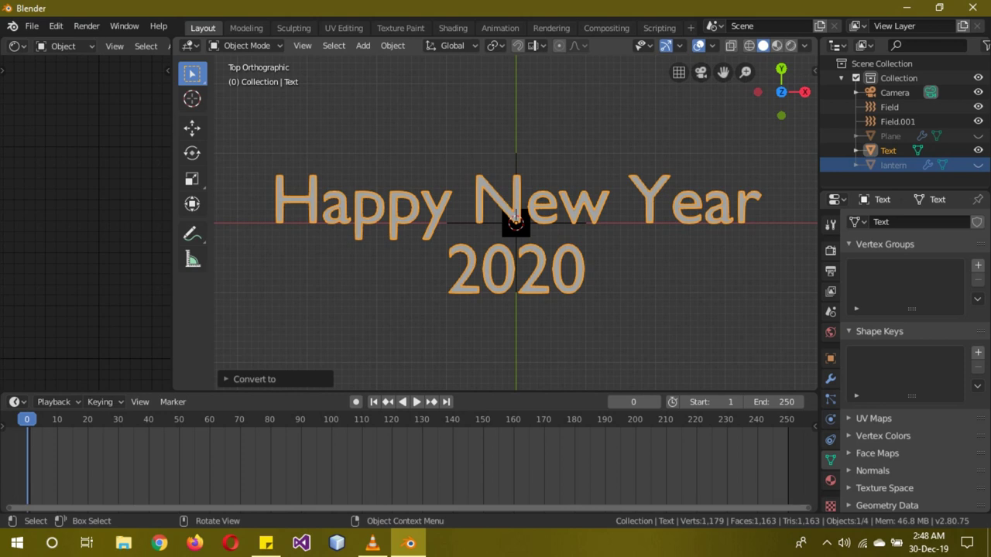
pyautogui.press('Tab')
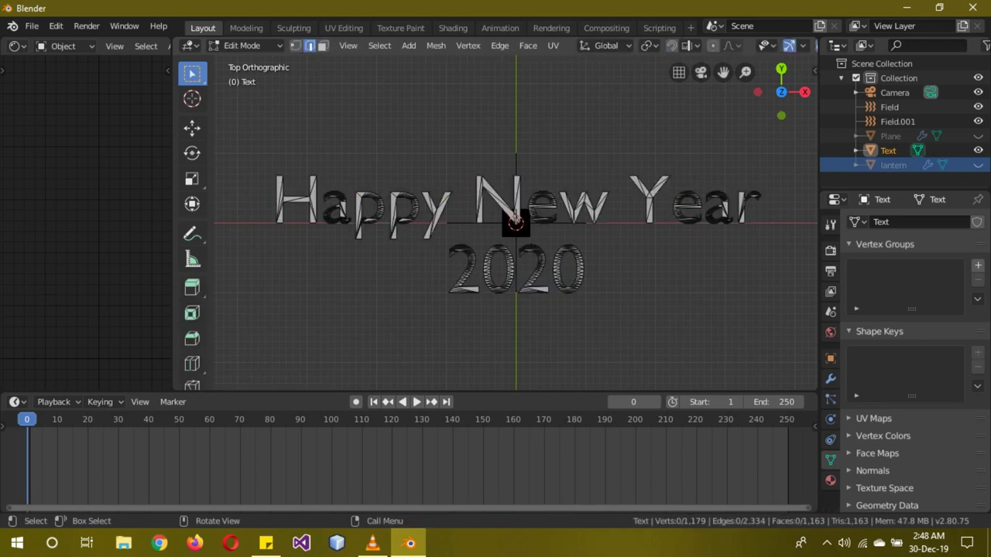
pyautogui.press('a')
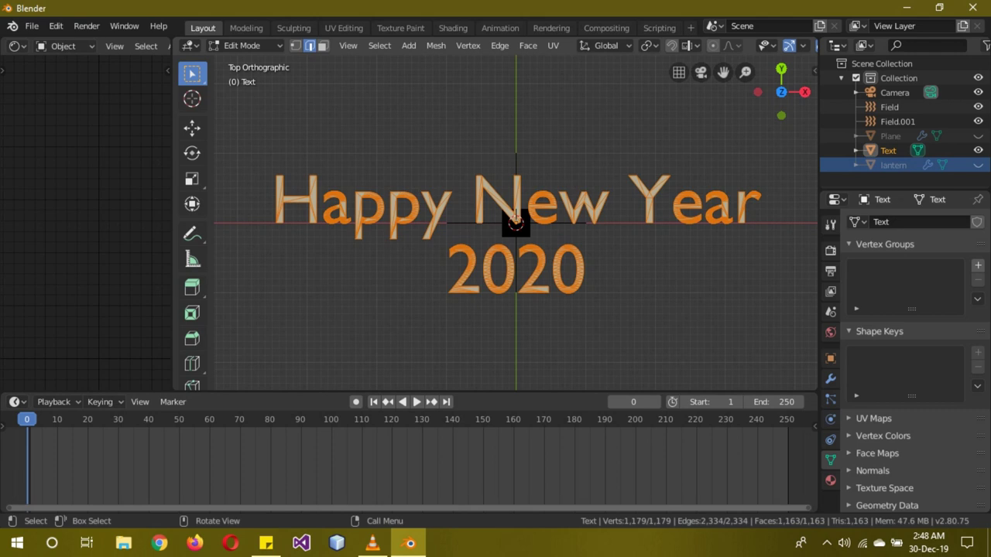
pyautogui.click(468, 46)
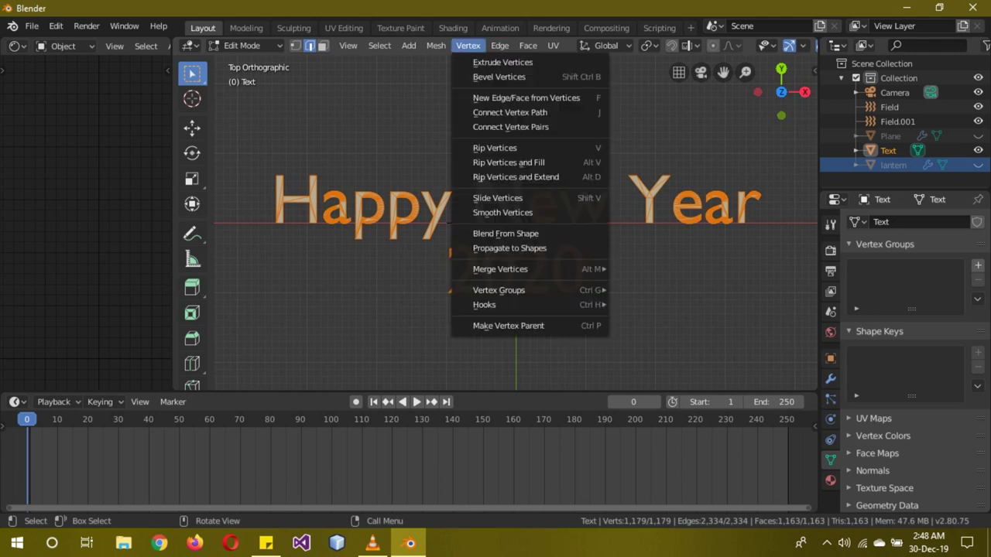
pyautogui.moveTo(510, 269)
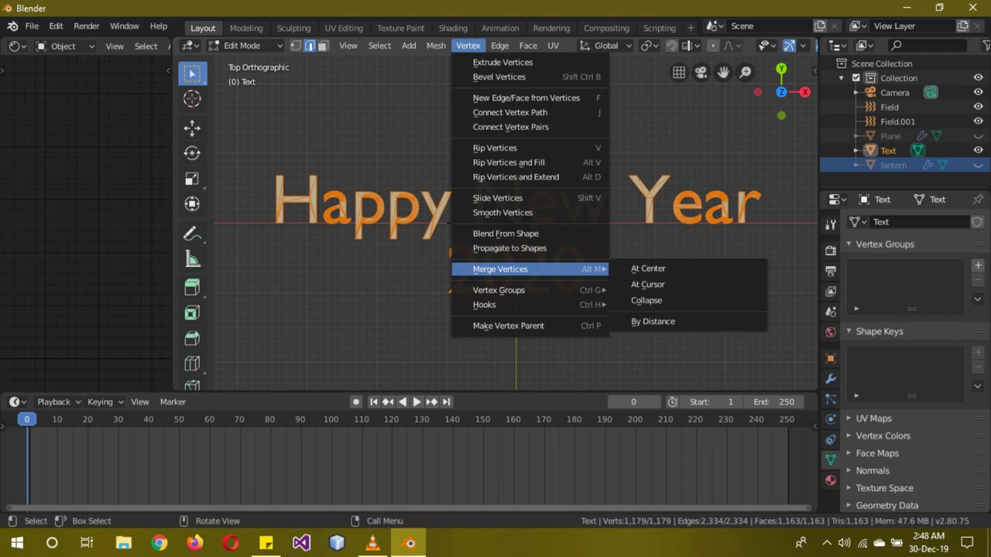
pyautogui.click(653, 321)
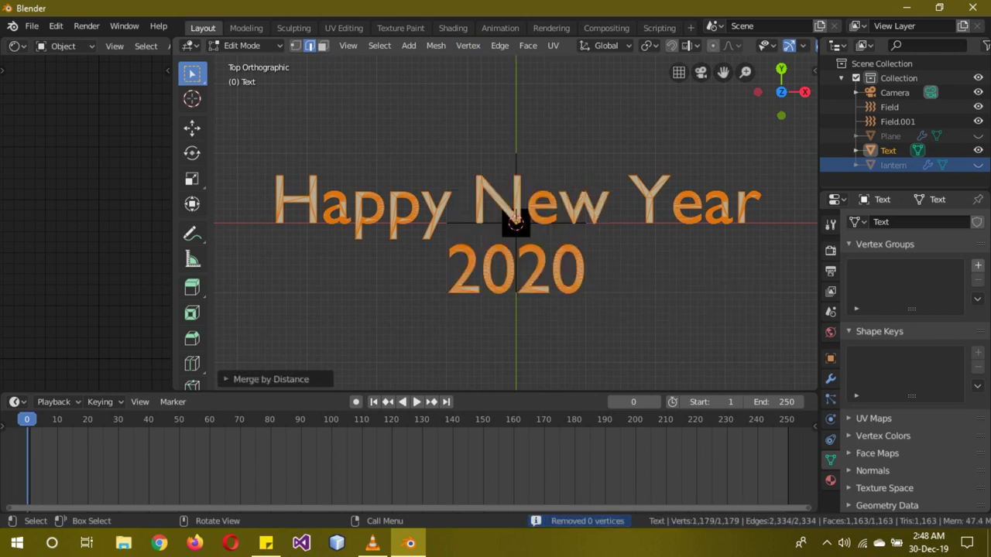
pyautogui.click(263, 379)
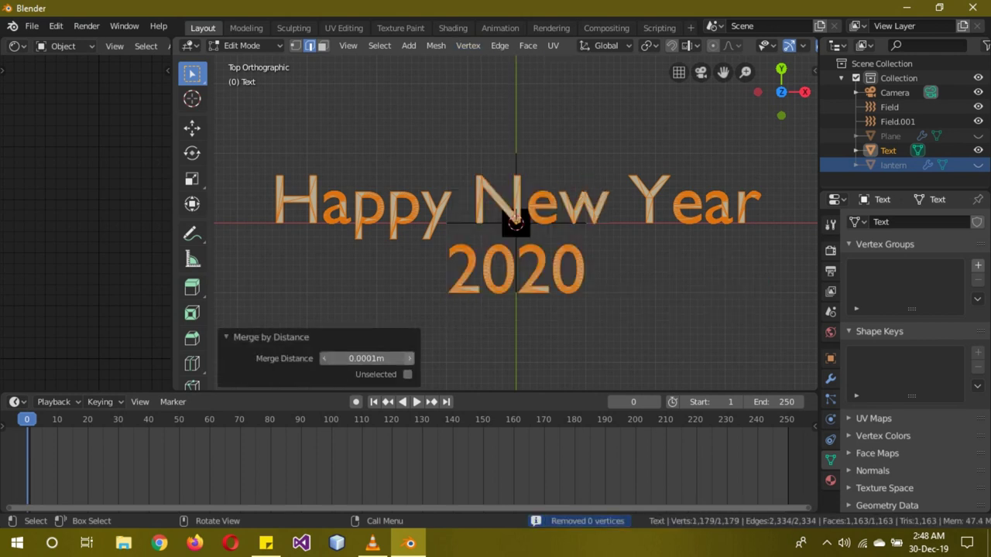
pyautogui.click(410, 358)
pyautogui.click(409, 358)
pyautogui.click(409, 358)
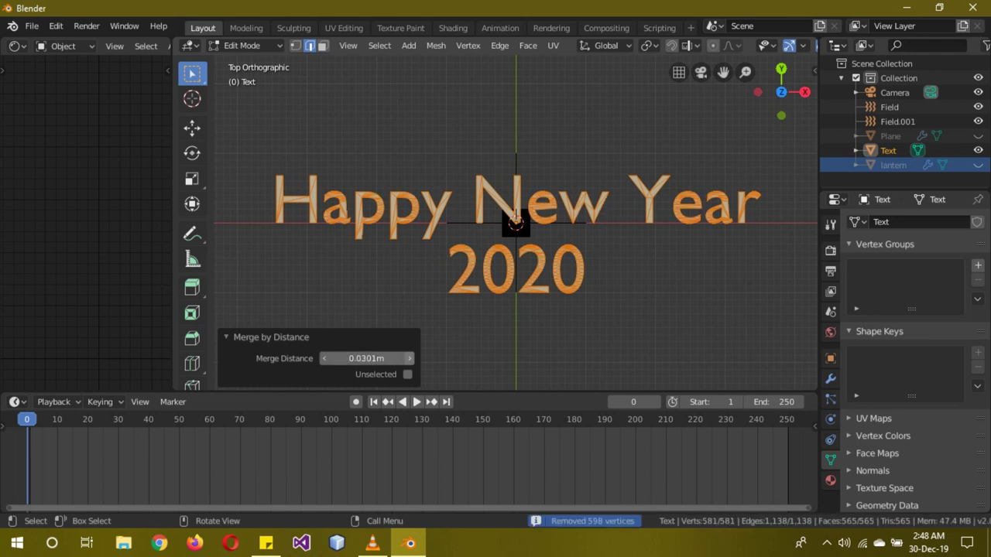
pyautogui.click(323, 358)
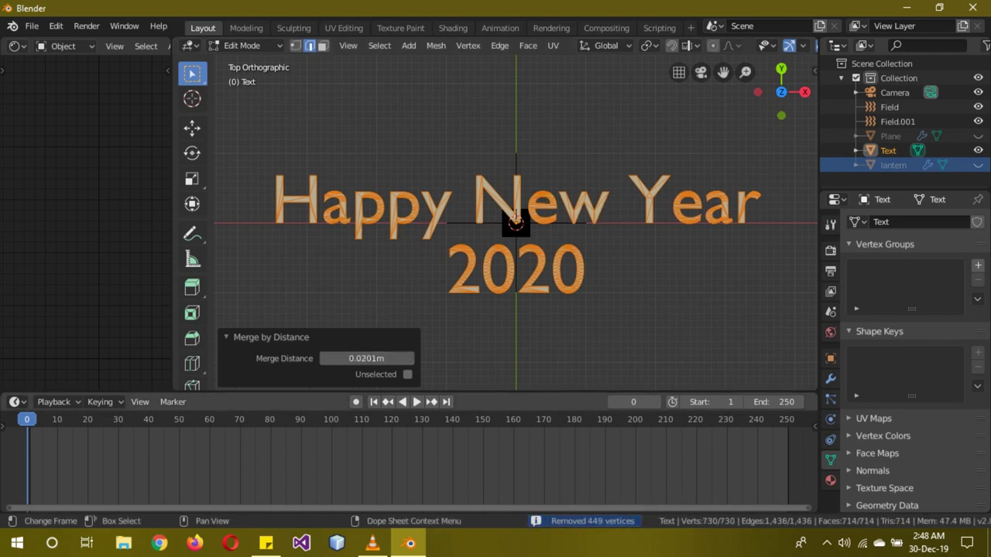
pyautogui.click(226, 338)
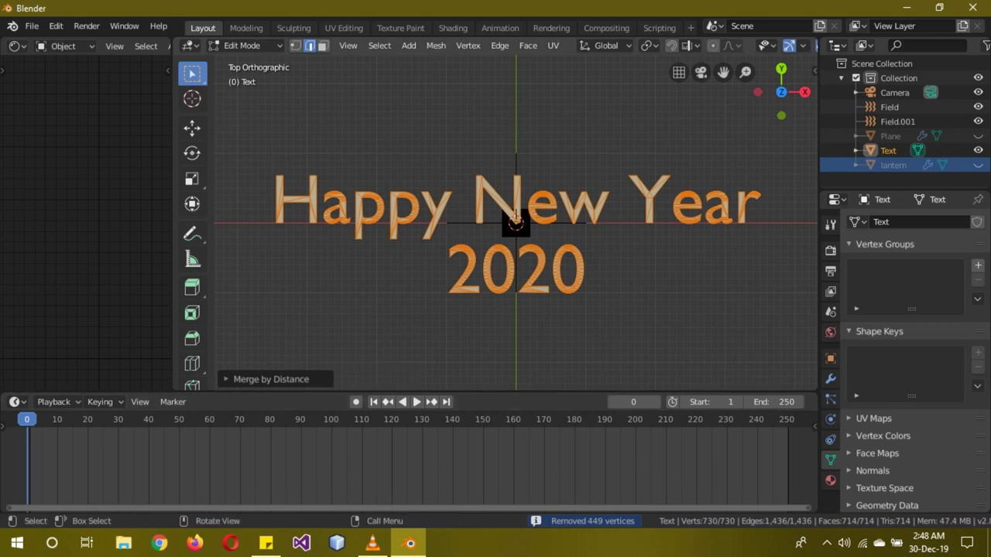
# Extrude the entire text mesh upward to give the letters thickness, and return to Object Mode.
pyautogui.moveTo(516, 223); pyautogui.dragTo(553, 186, button='middle')
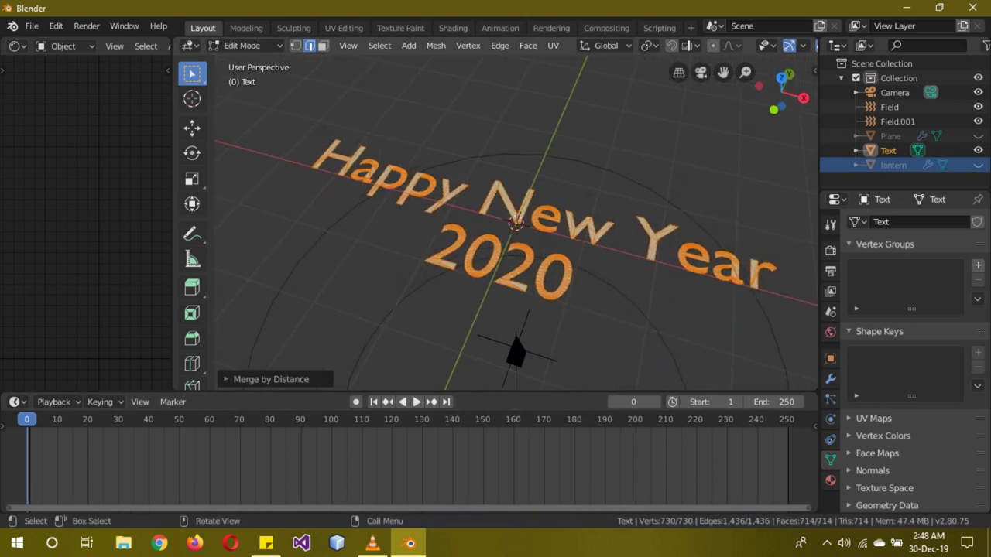
pyautogui.press('e')
pyautogui.press('Return')
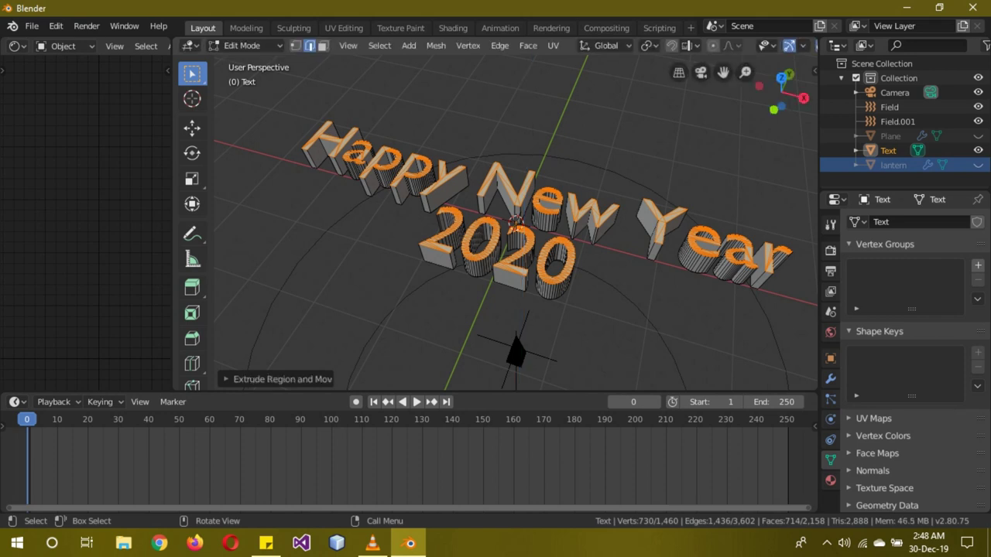
pyautogui.press('Tab')
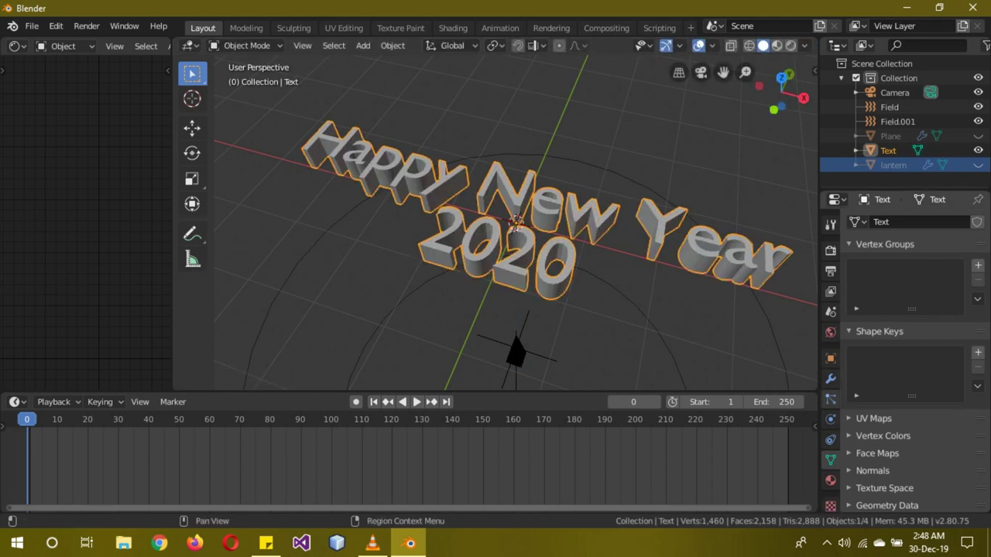
# Set the text object's X rotation to 90° so that it stands upright.
pyautogui.click(830, 359)
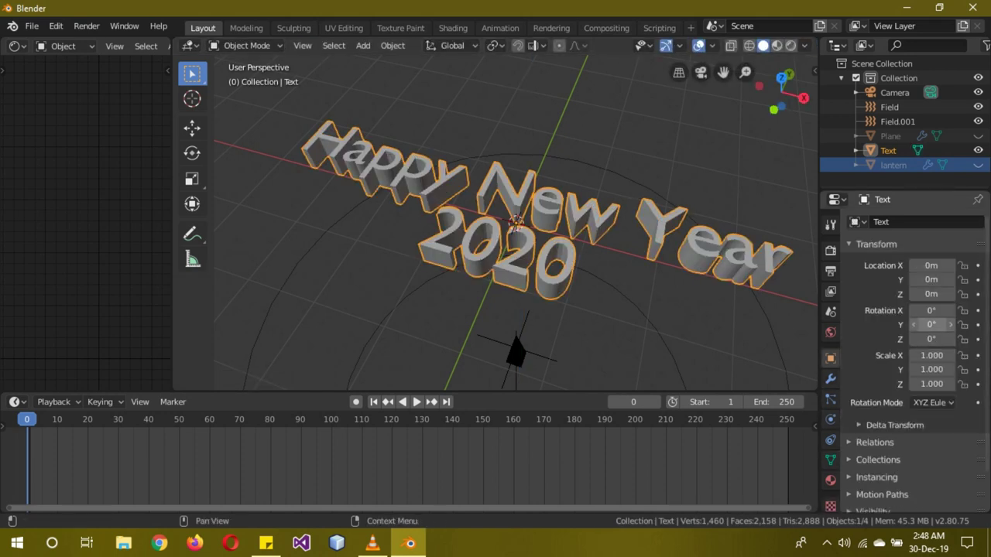
pyautogui.click(931, 311)
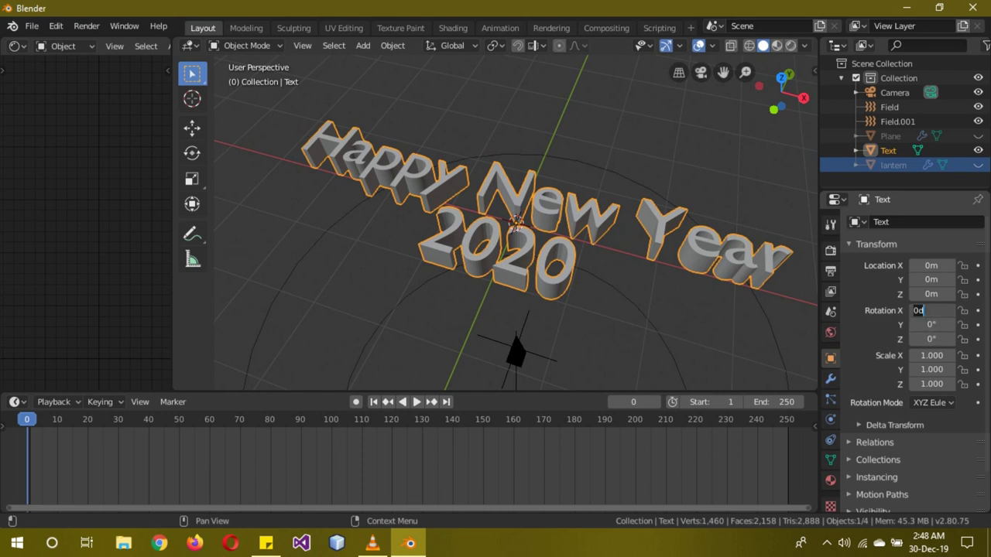
pyautogui.write('90')
pyautogui.press('Return')
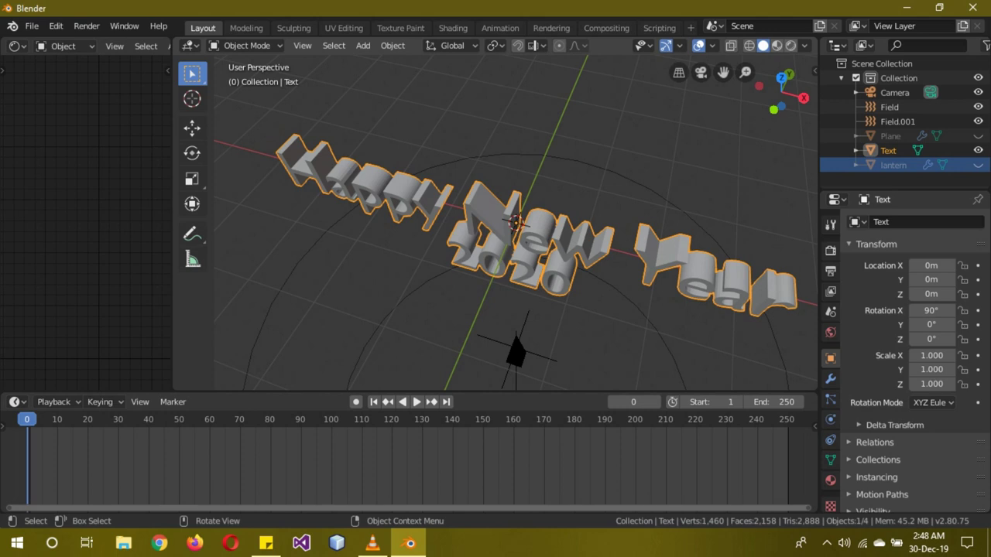
# Create a new material for the text and set its surface to an Emission shader.
pyautogui.click(830, 480)
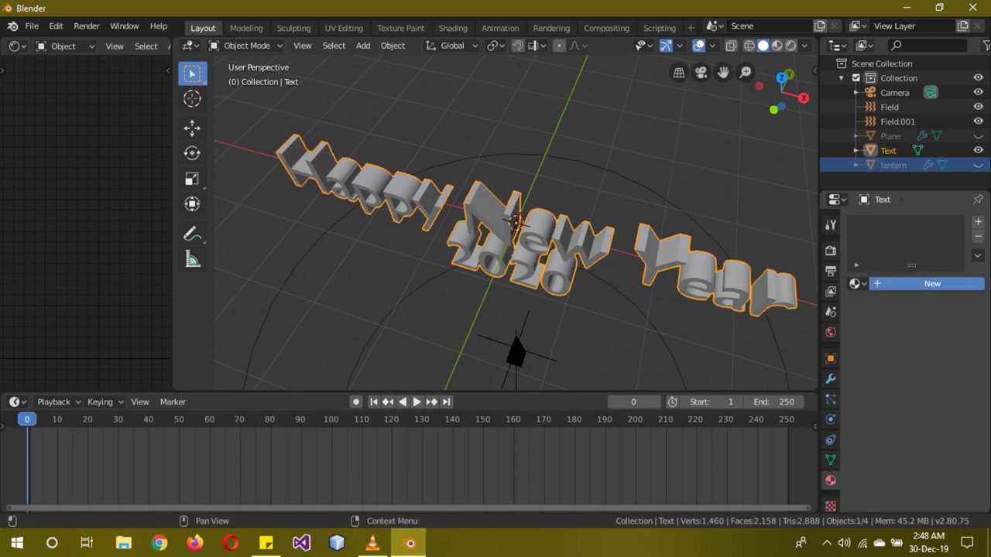
pyautogui.click(932, 284)
pyautogui.click(948, 370)
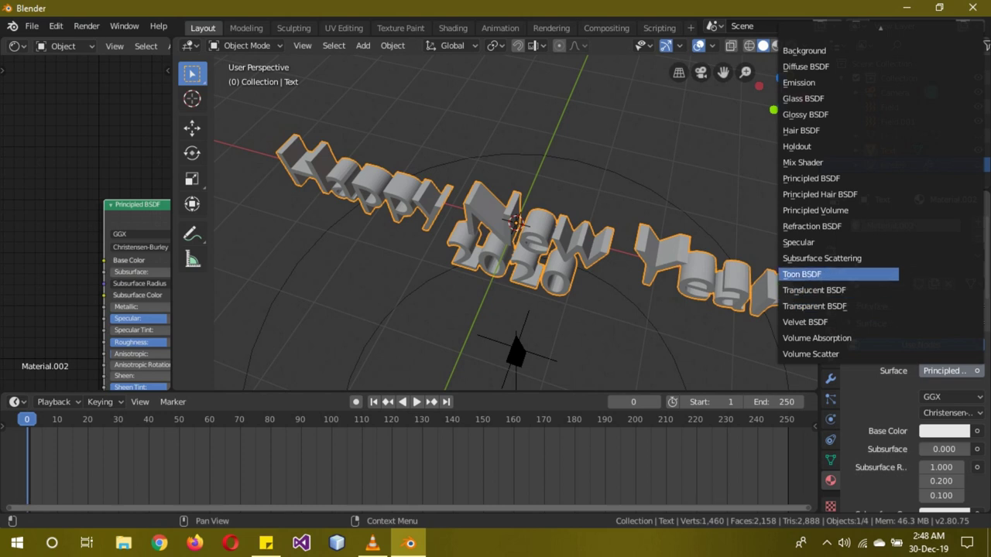
pyautogui.click(798, 82)
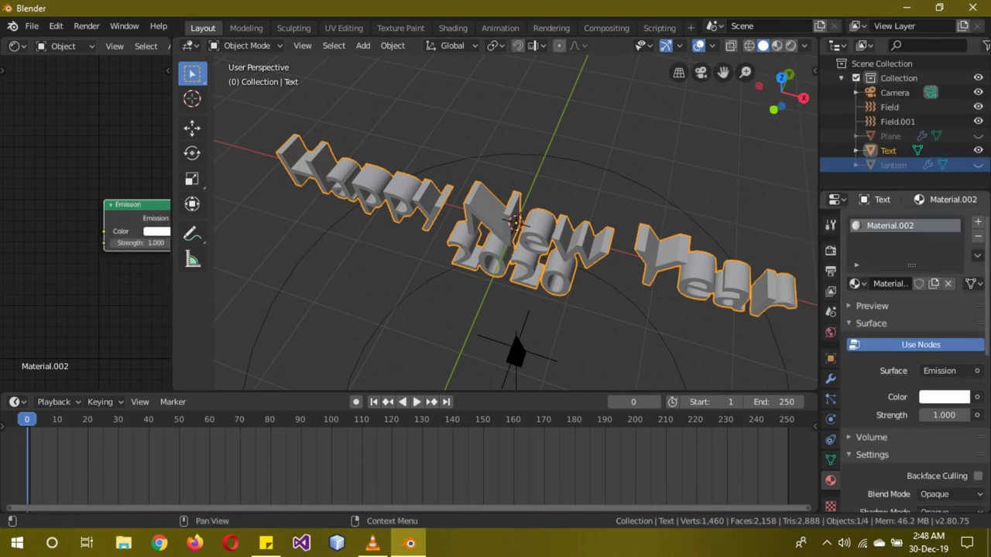
# Set the text's emission color to yellow (H 0.160, S 0.743) and its strength to 6.
pyautogui.click(944, 397)
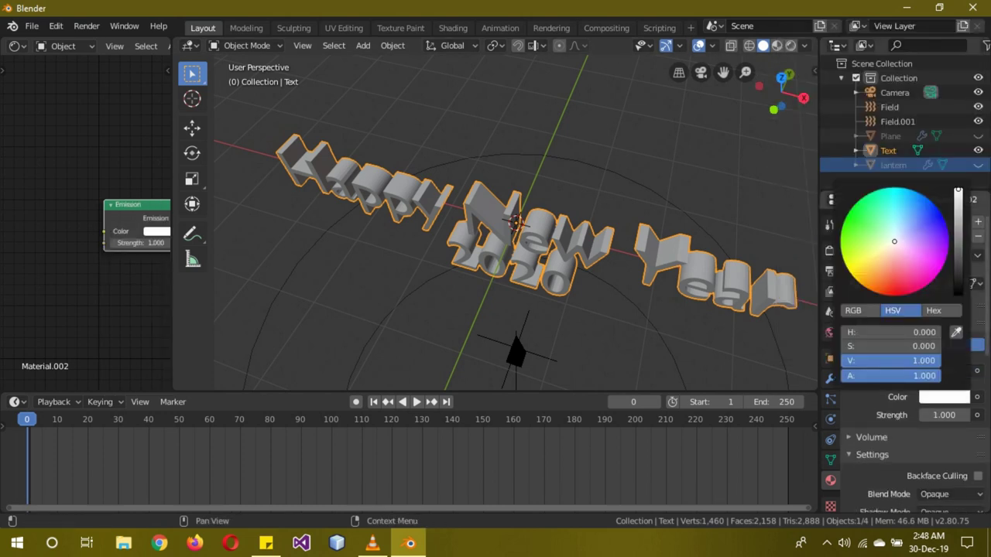
pyautogui.click(861, 264)
pyautogui.moveTo(862, 264); pyautogui.dragTo(859, 263)
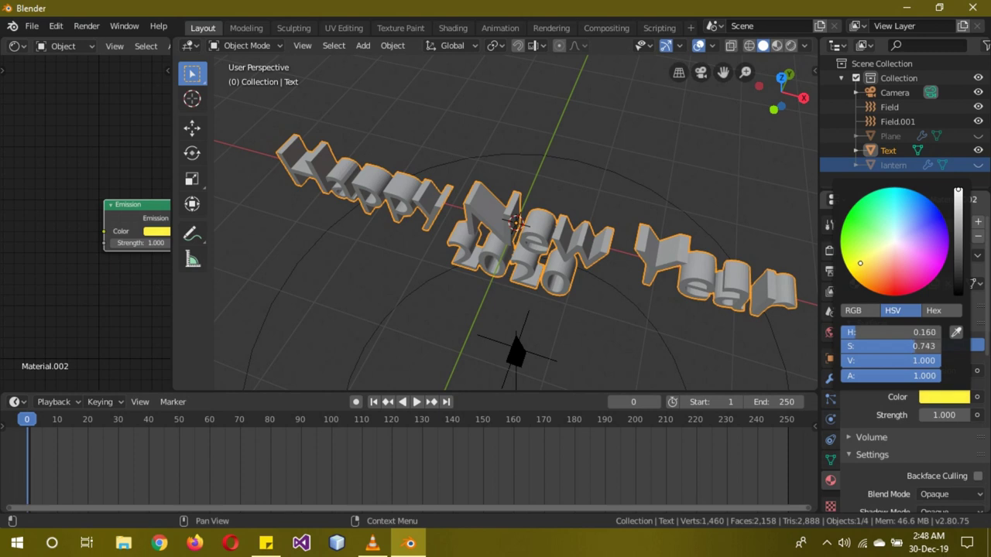
pyautogui.click(944, 415)
pyautogui.write('6')
pyautogui.press('Return')
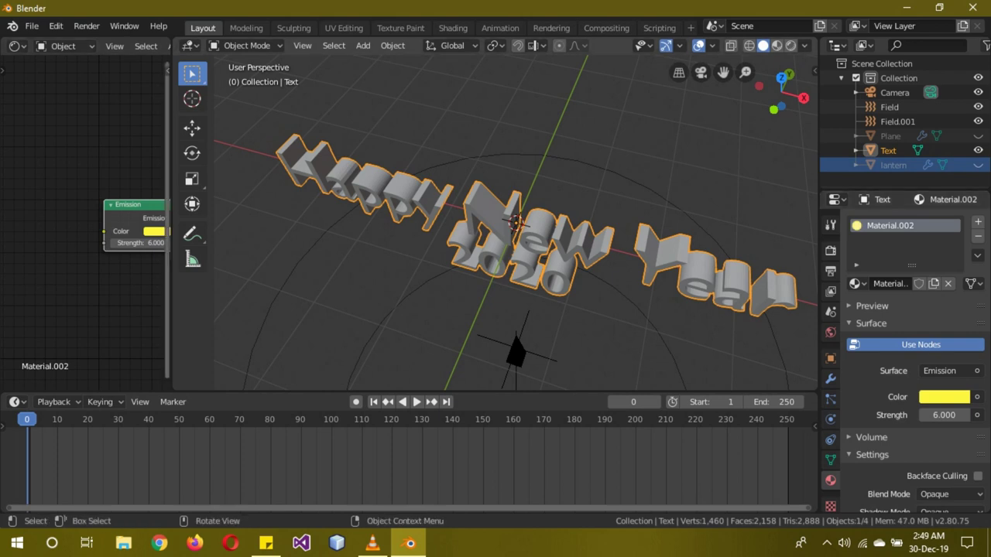
# Widen the node editor and insert a Mix Shader between the Emission and Material Output nodes.
pyautogui.moveTo(172, 232); pyautogui.dragTo(186, 232)
pyautogui.moveTo(187, 309); pyautogui.dragTo(499, 309)
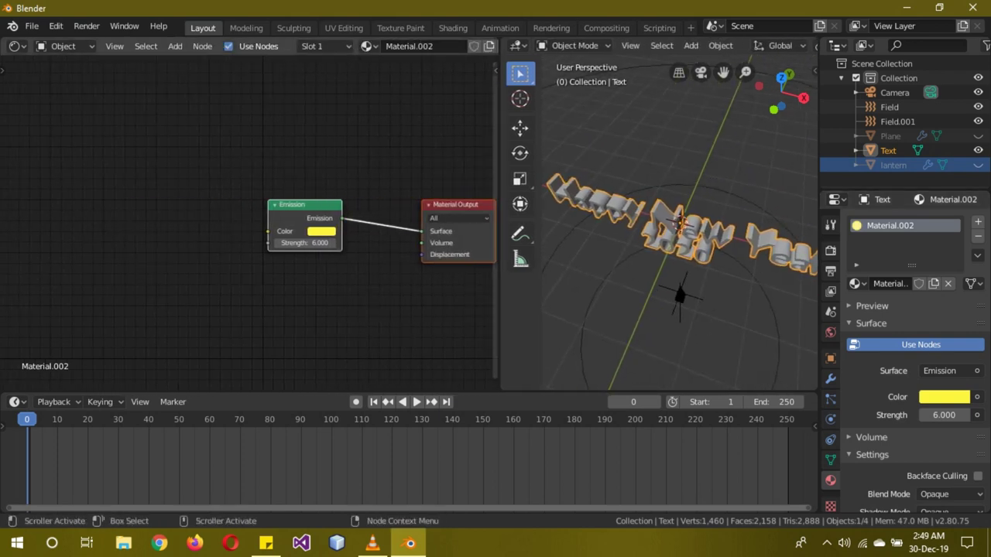
pyautogui.hotkey('shift', 'a')
pyautogui.click(231, 308)
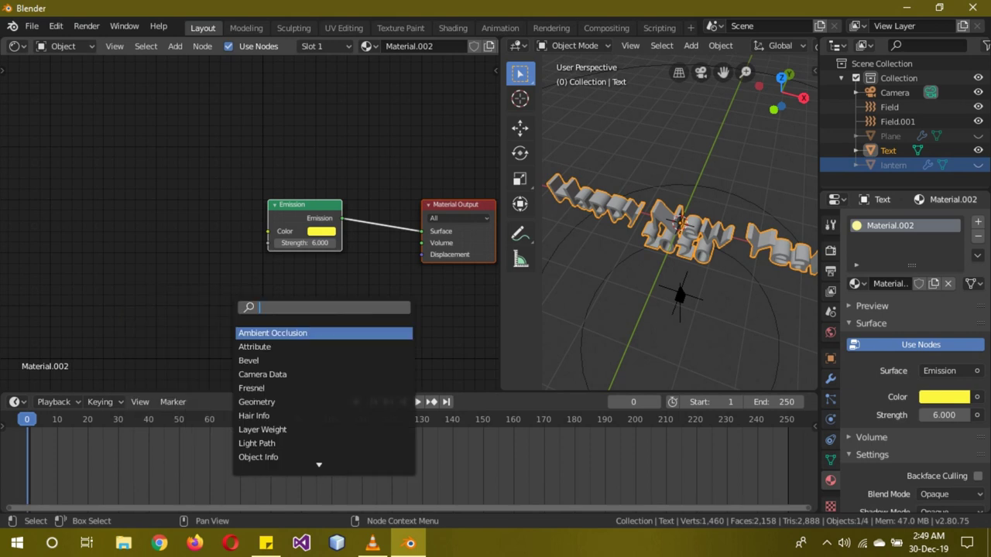
pyautogui.write('mix')
pyautogui.press('Return')
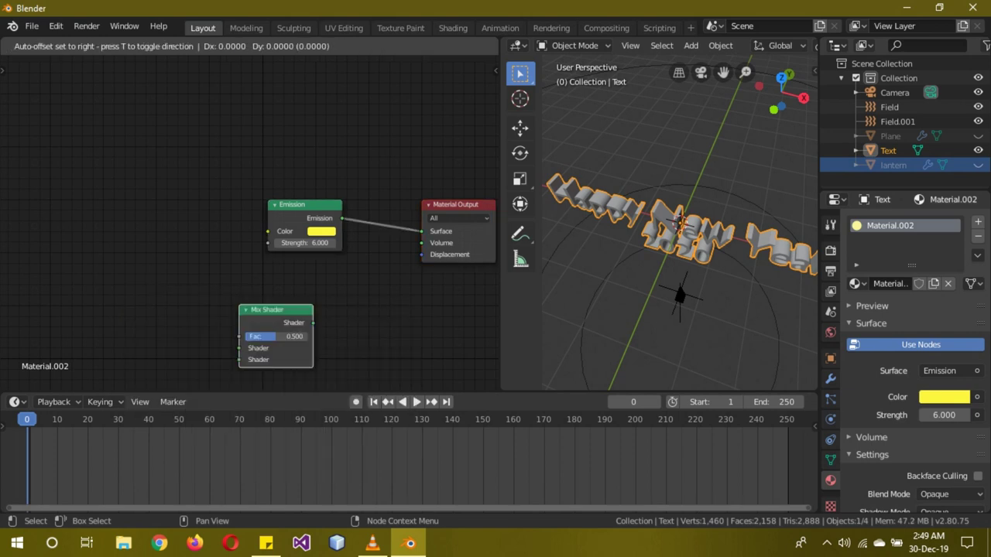
pyautogui.click(422, 247)
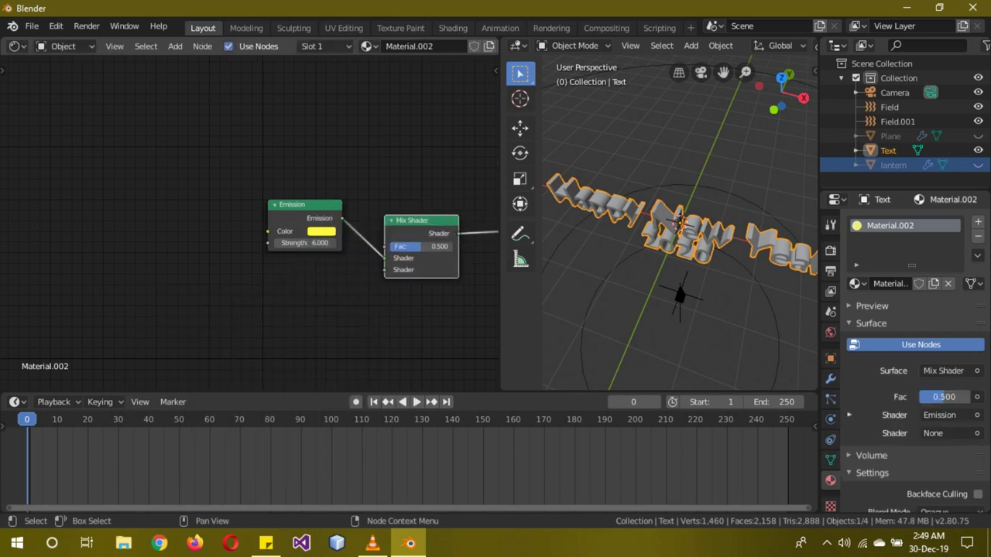
# Add a Transparent BSDF and connect it to the Mix Shader's second shader input, placing the Emission node above it.
pyautogui.hotkey('shift', 'a')
pyautogui.press('Return')
pyautogui.write('tran')
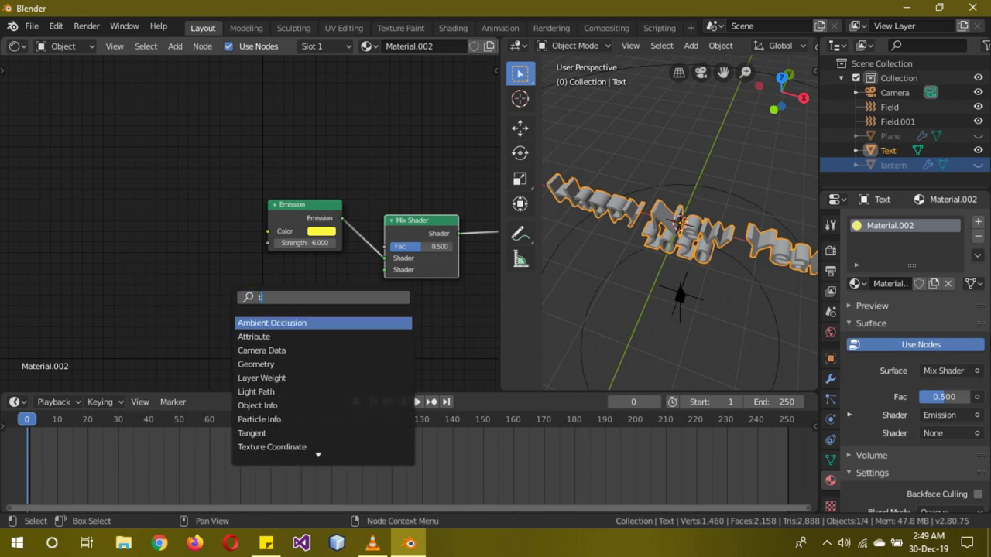
pyautogui.press('Down')
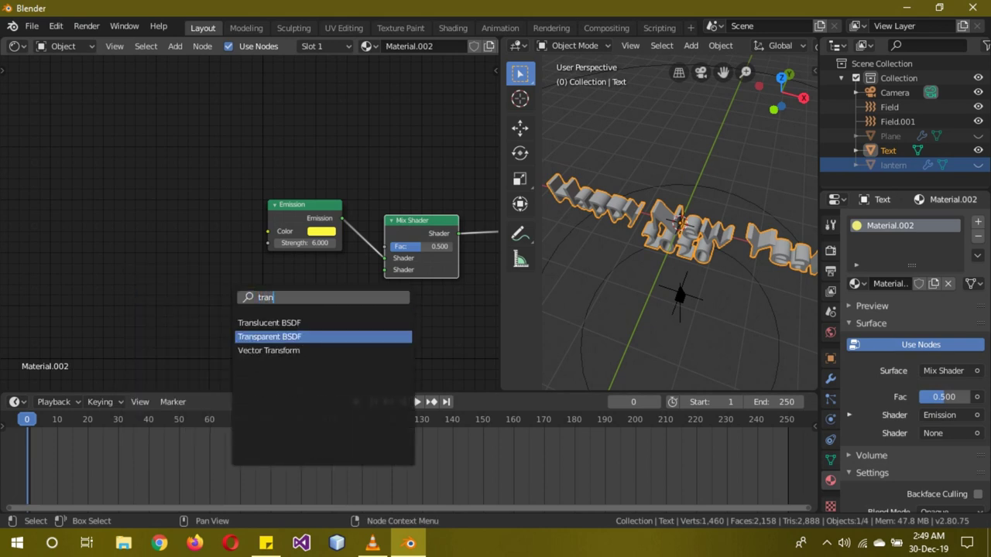
pyautogui.press('Return')
pyautogui.moveTo(339, 310); pyautogui.dragTo(385, 270)
pyautogui.moveTo(305, 205); pyautogui.dragTo(290, 224)
# Add a ColorRamp node above the Emission node and connect its Color output to the Mix Shader's Fac input.
pyautogui.hotkey('shift', 'a')
pyautogui.click(257, 173)
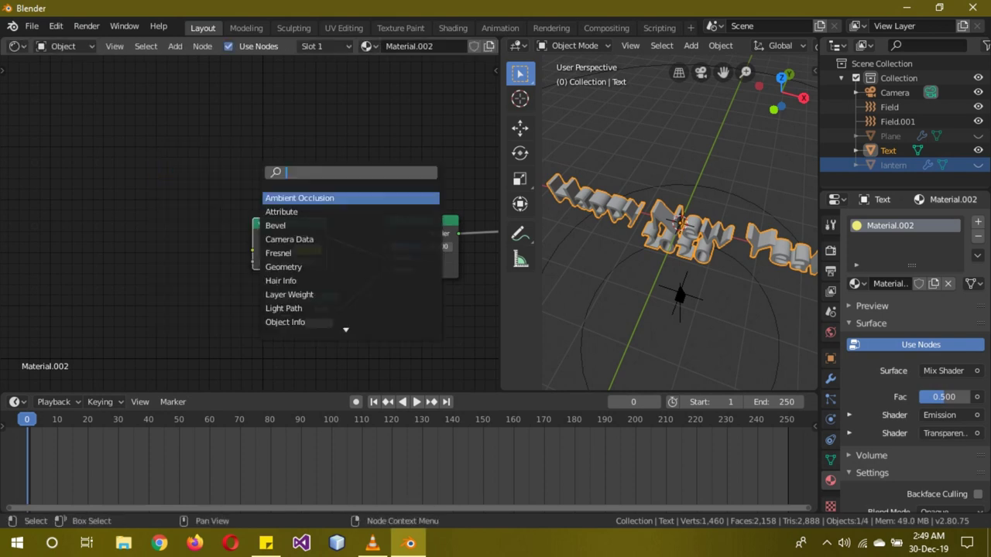
pyautogui.write('colorr')
pyautogui.press('Return')
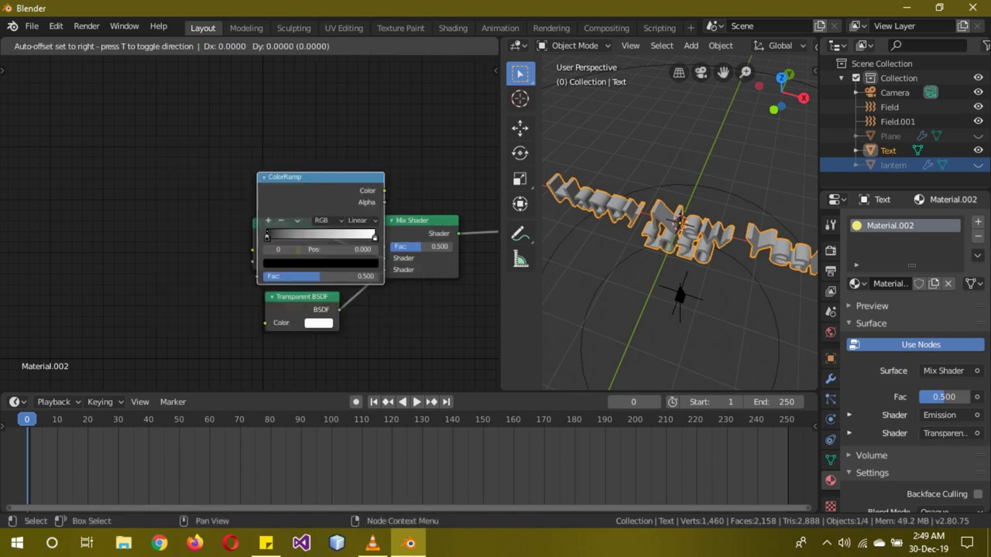
pyautogui.click(211, 107)
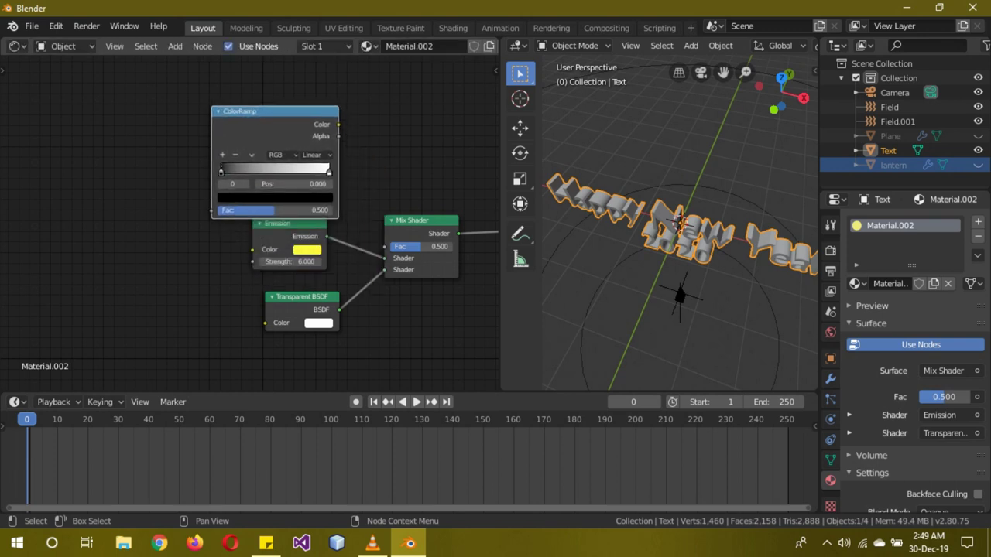
pyautogui.moveTo(339, 124); pyautogui.dragTo(385, 246)
# Add a Noise Texture node beside the ColorRamp and connect its Color output to the ColorRamp's Fac input.
pyautogui.hotkey('shift', 'a')
pyautogui.click(152, 173)
pyautogui.write('noi')
pyautogui.press('Return')
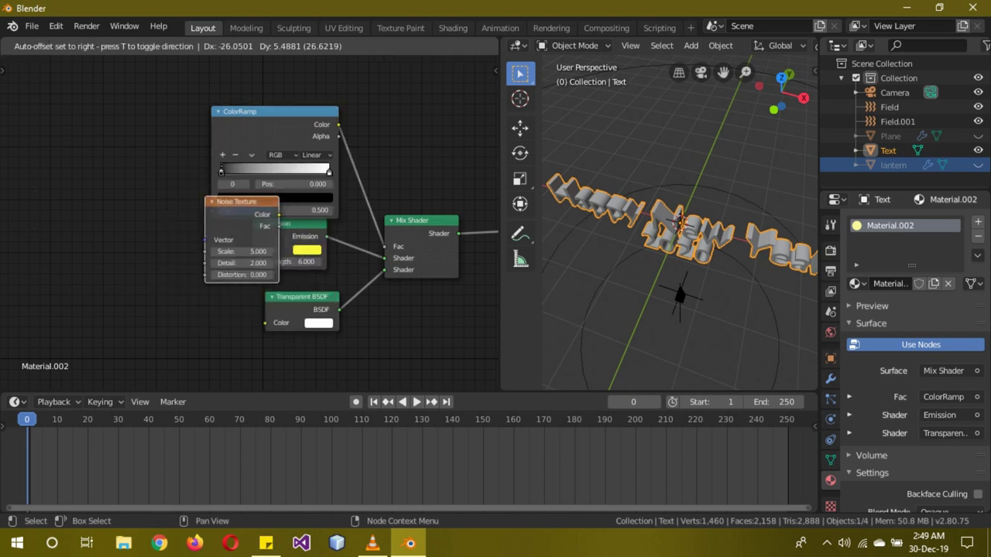
pyautogui.click(96, 172)
pyautogui.moveTo(169, 189); pyautogui.dragTo(212, 210)
# Show the text from the front in a wider rendered viewport and move the ColorRamp's white stop to 0.250.
pyautogui.press('KP_1')
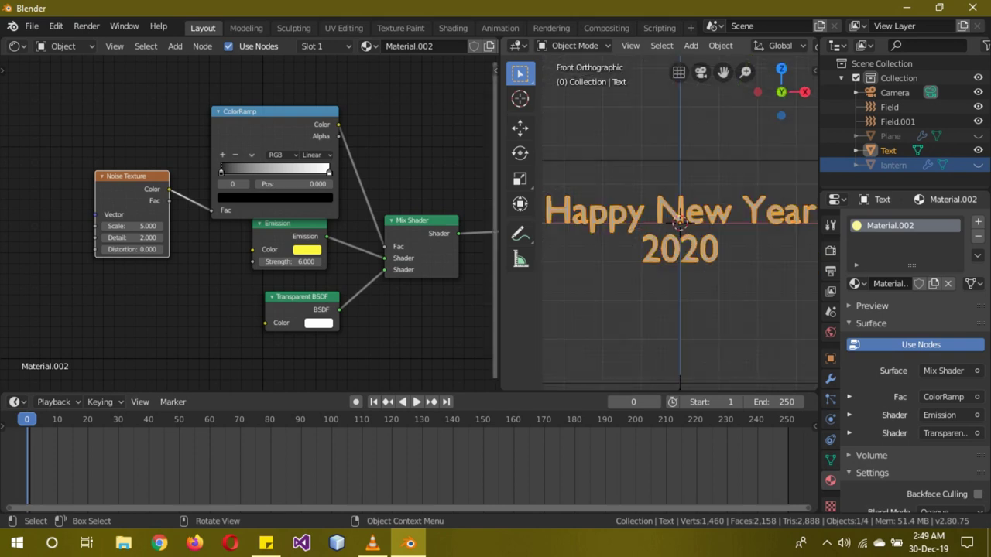
pyautogui.moveTo(500, 224); pyautogui.dragTo(302, 224)
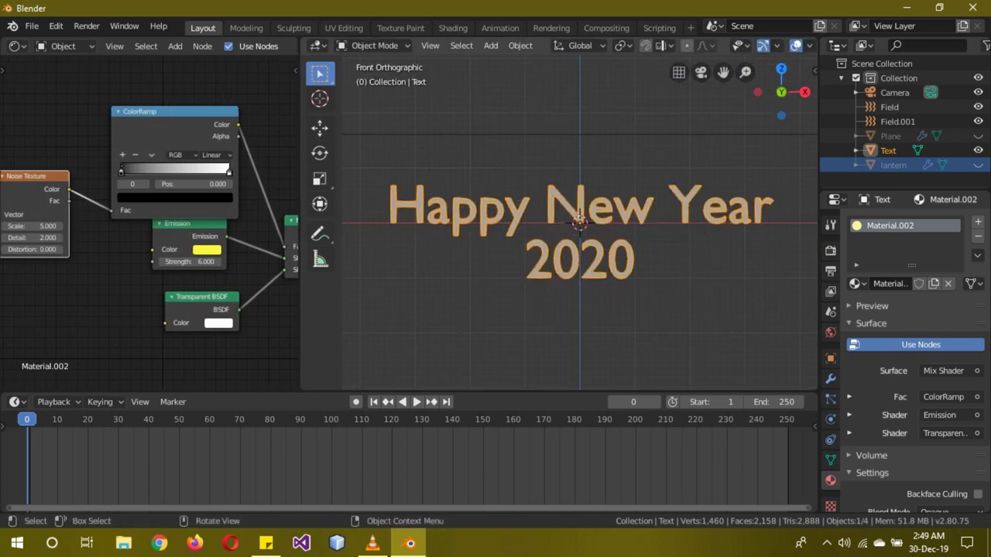
pyautogui.press('z')
pyautogui.click(595, 202)
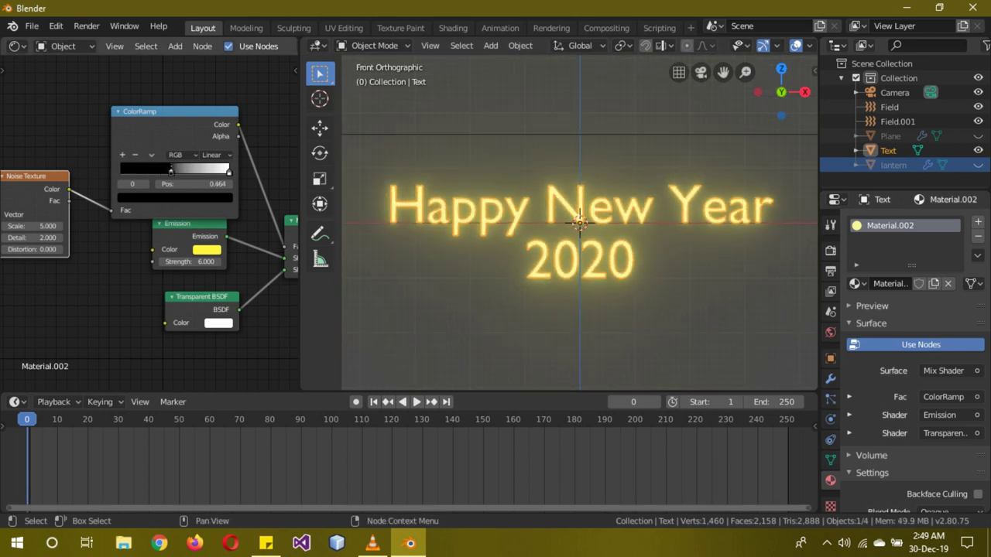
pyautogui.moveTo(230, 172); pyautogui.dragTo(147, 170)
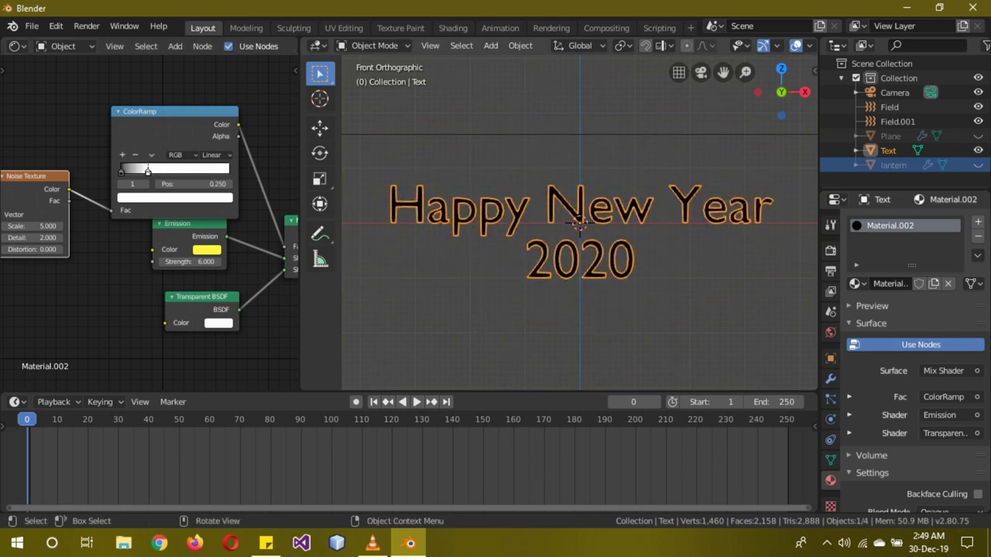
# Set the text material's blend mode to Alpha Clip and move the ColorRamp's white stop to 0.559.
pyautogui.scroll(-3, 913, 387)
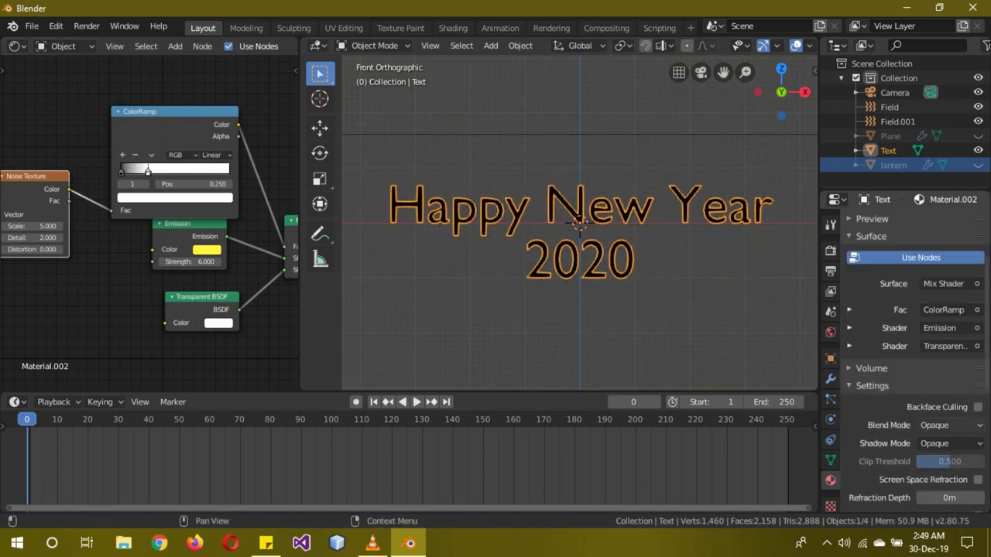
pyautogui.click(949, 425)
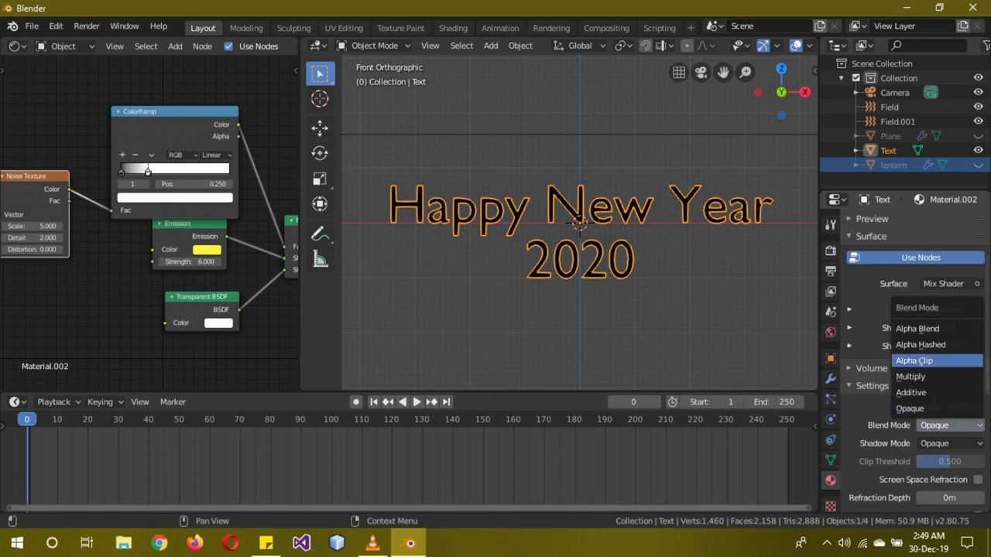
pyautogui.click(915, 361)
pyautogui.moveTo(147, 170); pyautogui.dragTo(229, 170)
pyautogui.moveTo(121, 171)
pyautogui.mouseDown()
pyautogui.moveTo(163, 171)
pyautogui.moveTo(121, 171)
pyautogui.mouseUp()
pyautogui.moveTo(229, 170); pyautogui.dragTo(181, 170)
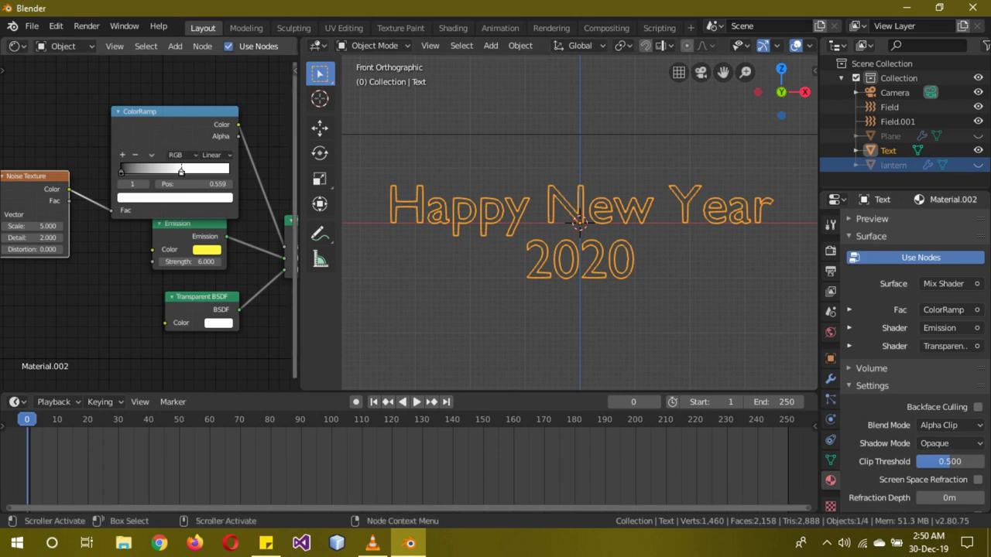
# Unhide the lantern emitter plane and move it down along Z, well below the text.
pyautogui.moveTo(299, 224); pyautogui.dragTo(128, 224)
pyautogui.scroll(-4, 494, 222)
pyautogui.moveTo(493, 222); pyautogui.dragTo(492, 247, button='middle')
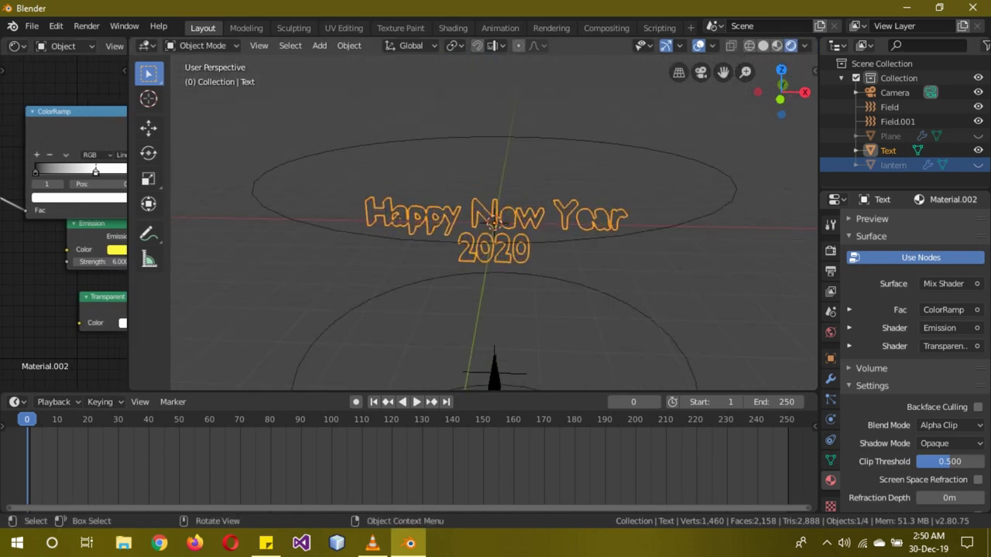
pyautogui.click(977, 136)
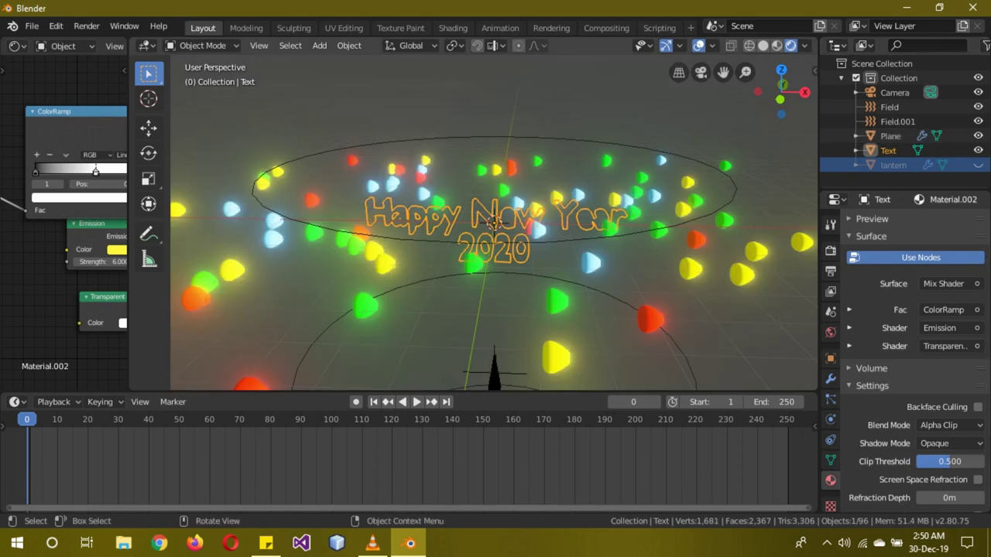
pyautogui.click(689, 268)
pyautogui.scroll(-4, 494, 223)
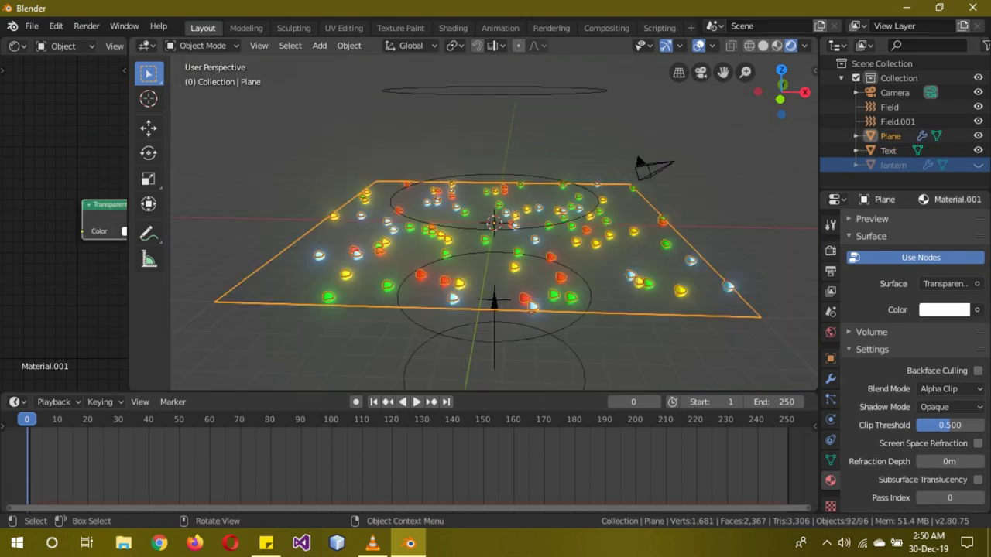
pyautogui.press('g')
pyautogui.press('z')
pyautogui.click(685, 341)
# Select the camera and set its Z rotation to 0°.
pyautogui.click(650, 169)
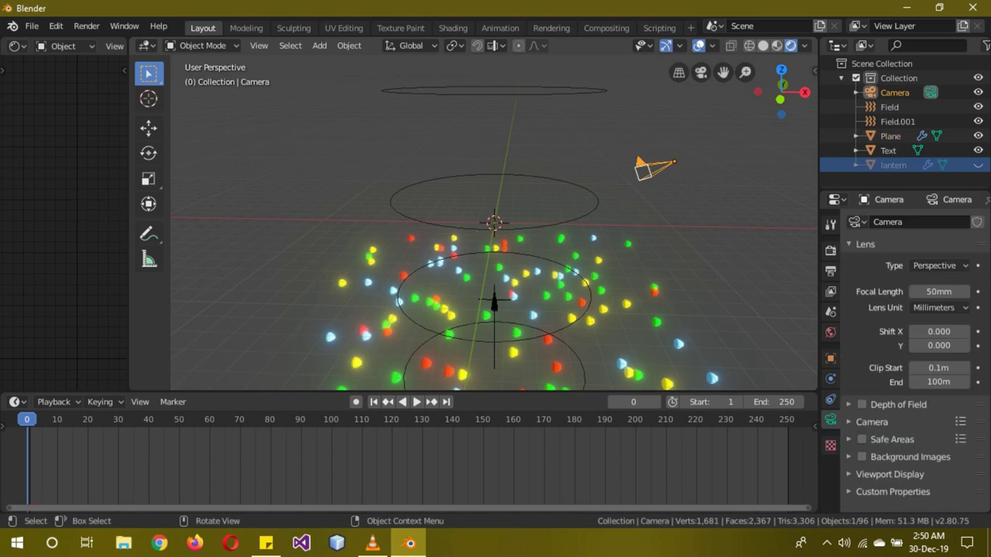
pyautogui.click(830, 358)
pyautogui.click(931, 339)
pyautogui.write('0')
pyautogui.press('Return')
# Set the camera's X, Y and Z location to 0 m.
pyautogui.click(931, 265)
pyautogui.write('0')
pyautogui.press('Return')
pyautogui.click(931, 279)
pyautogui.write('0')
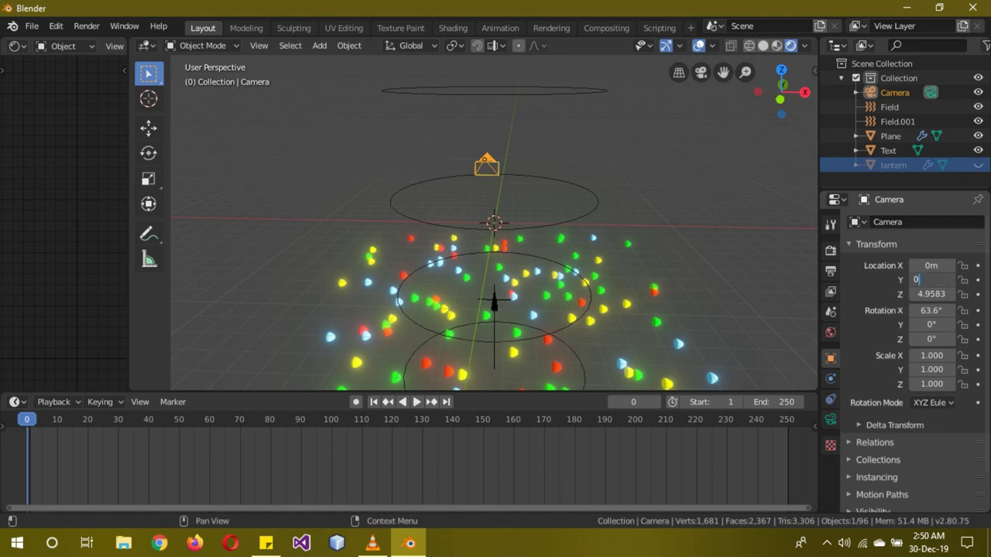
pyautogui.press('Return')
pyautogui.click(931, 295)
pyautogui.write('0')
pyautogui.press('Return')
# Set the camera's X rotation to 90° and display the viewport in solid shading.
pyautogui.click(931, 311)
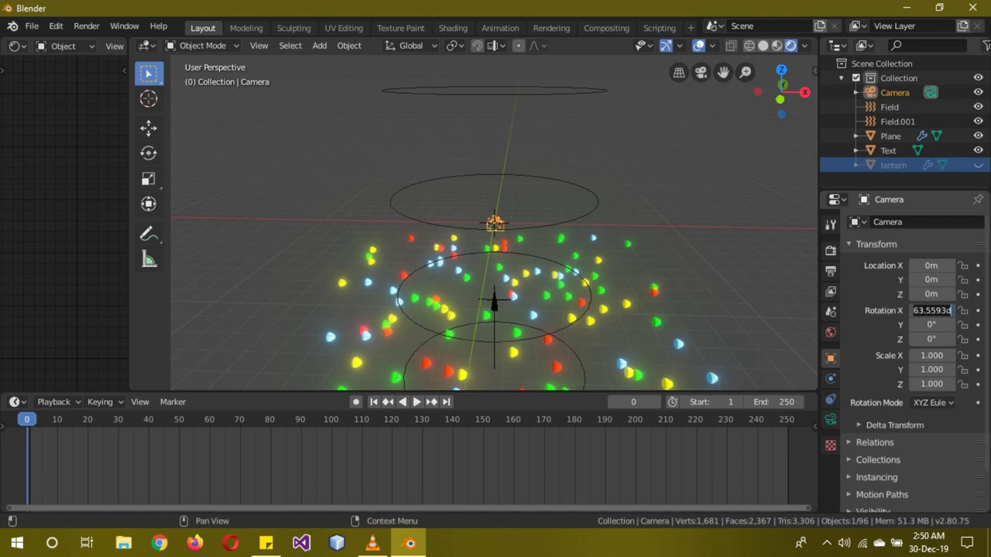
pyautogui.write('90')
pyautogui.press('Return')
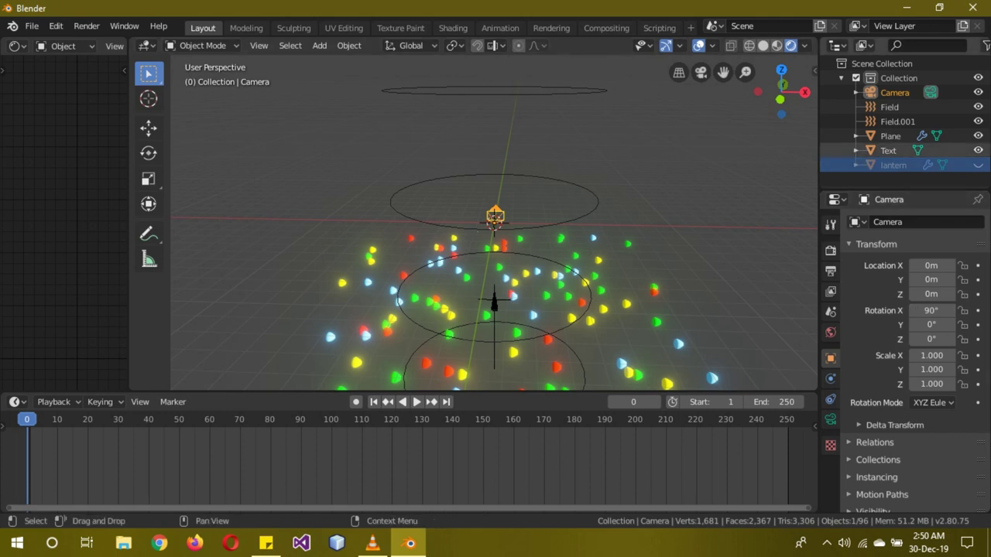
pyautogui.scroll(3, 652, 207)
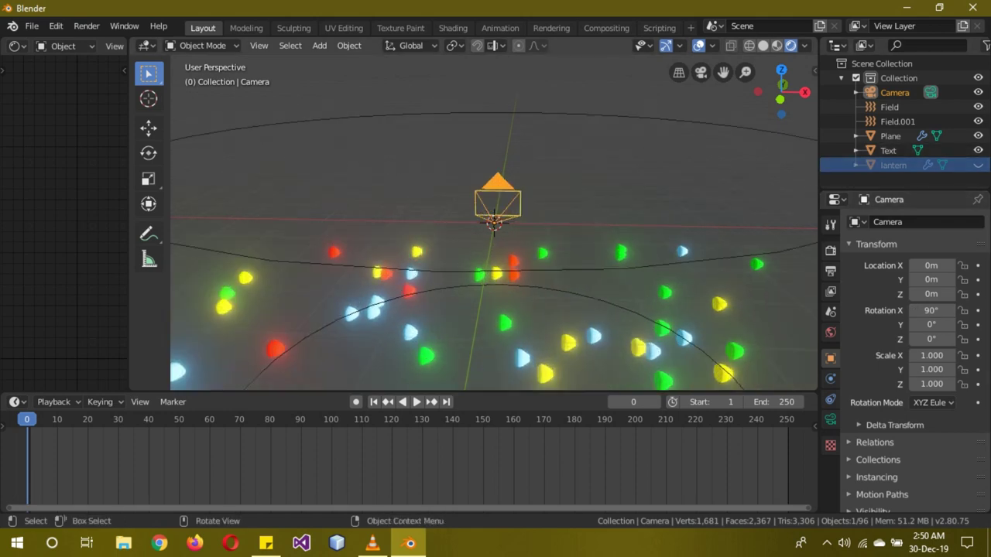
pyautogui.press('z')
pyautogui.press('6')
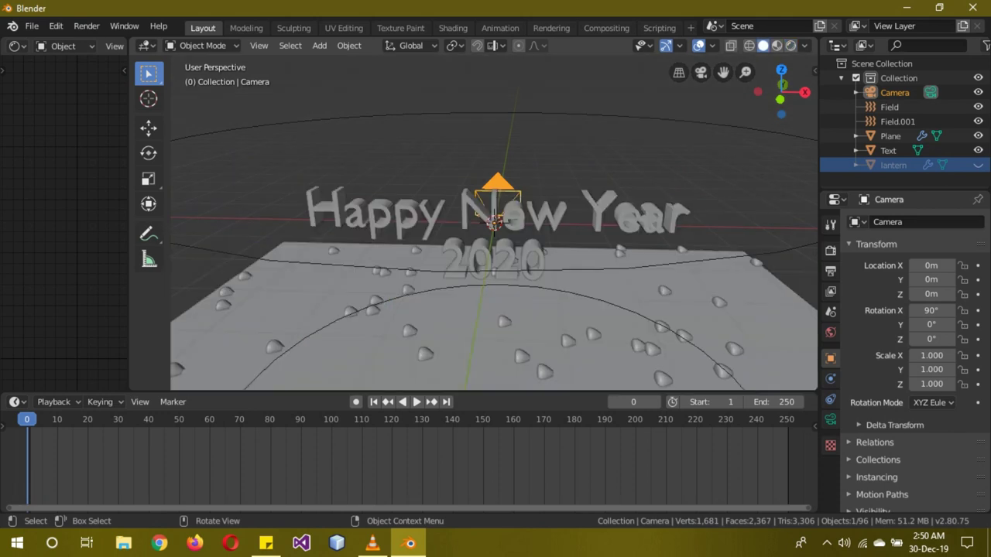
# Look through the camera and set its Y location to -12.95 m so the whole text is framed.
pyautogui.click(493, 221)
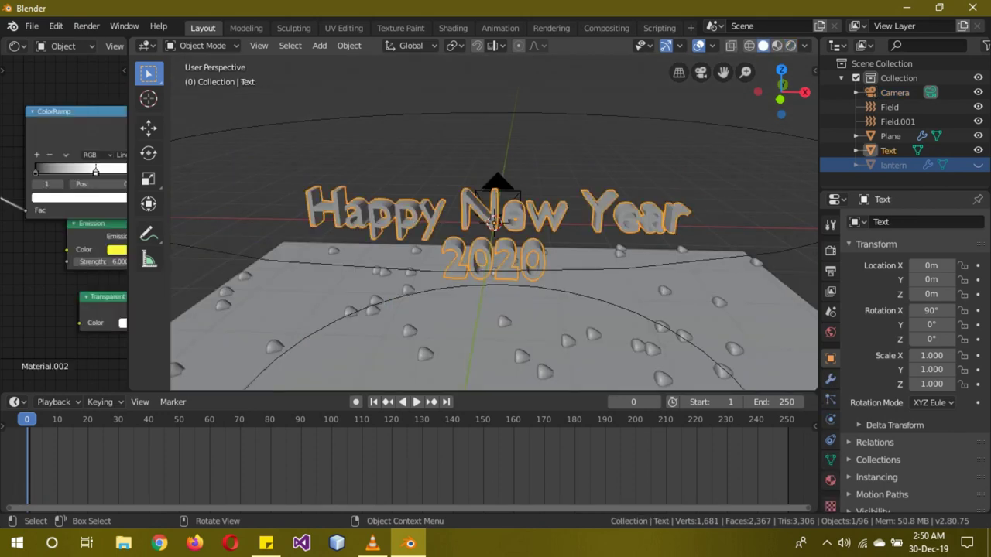
pyautogui.press('KP_0')
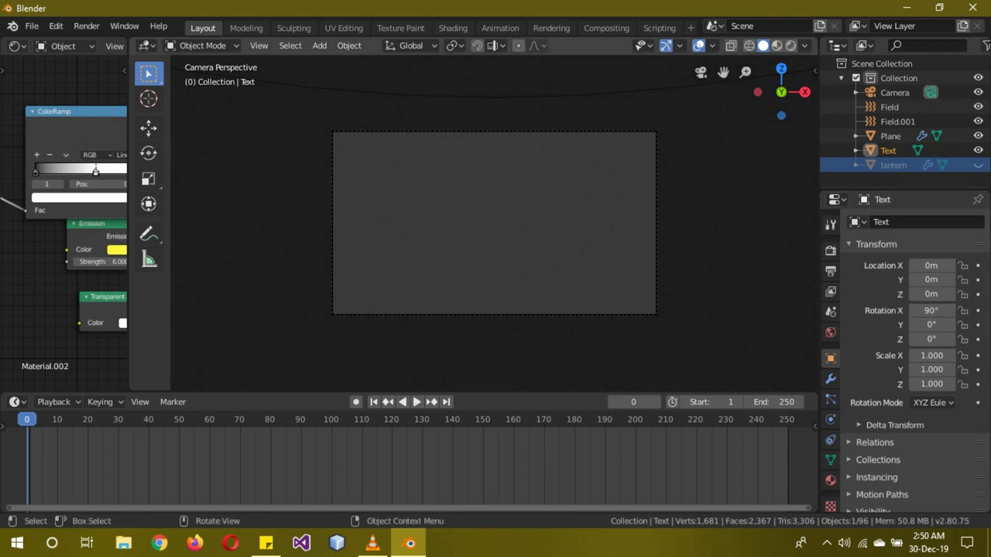
pyautogui.click(657, 267)
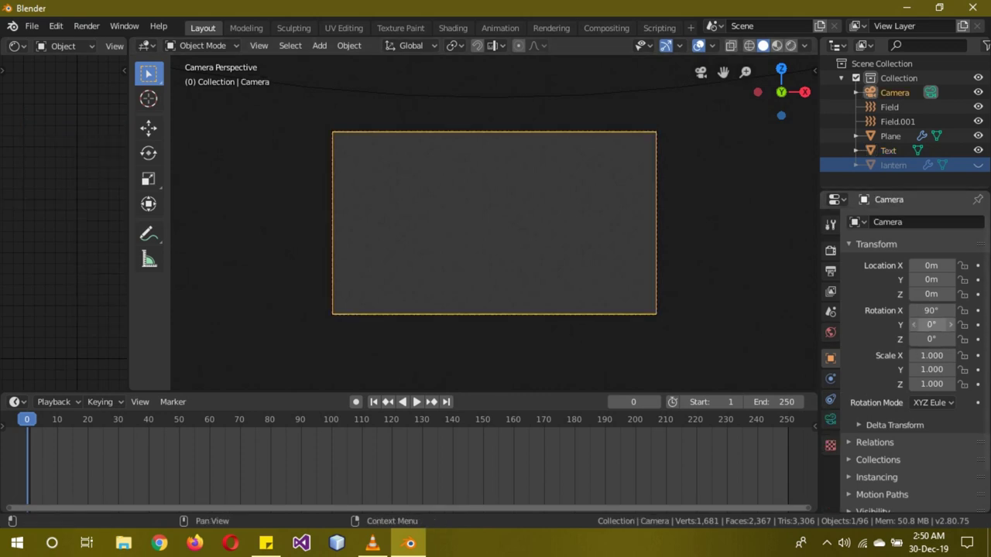
pyautogui.moveTo(931, 279); pyautogui.dragTo(880, 280)
pyautogui.moveTo(931, 279); pyautogui.dragTo(936, 280)
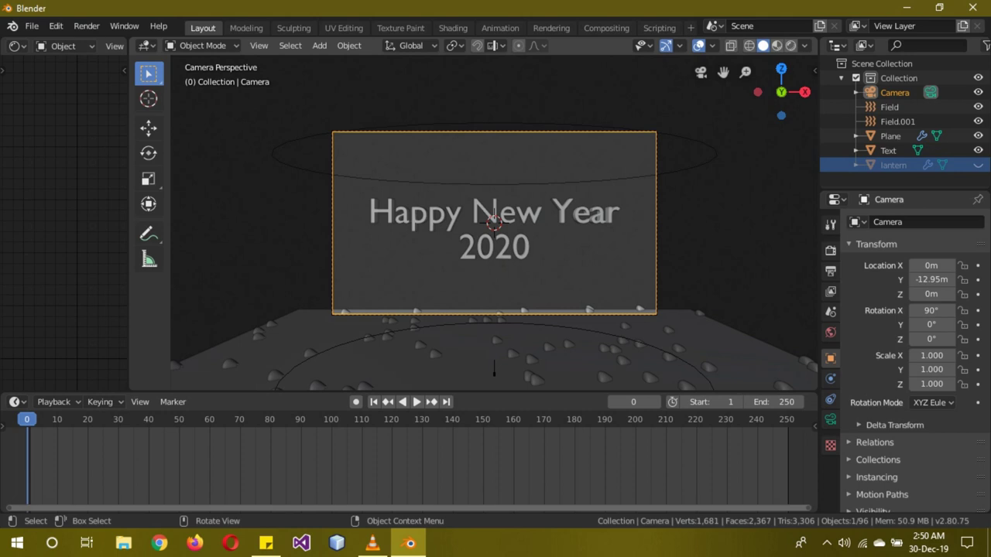
# Switch the node editor to the World shader, widen it, and delete the Background node.
pyautogui.moveTo(494, 370); pyautogui.dragTo(494, 351, button='middle')
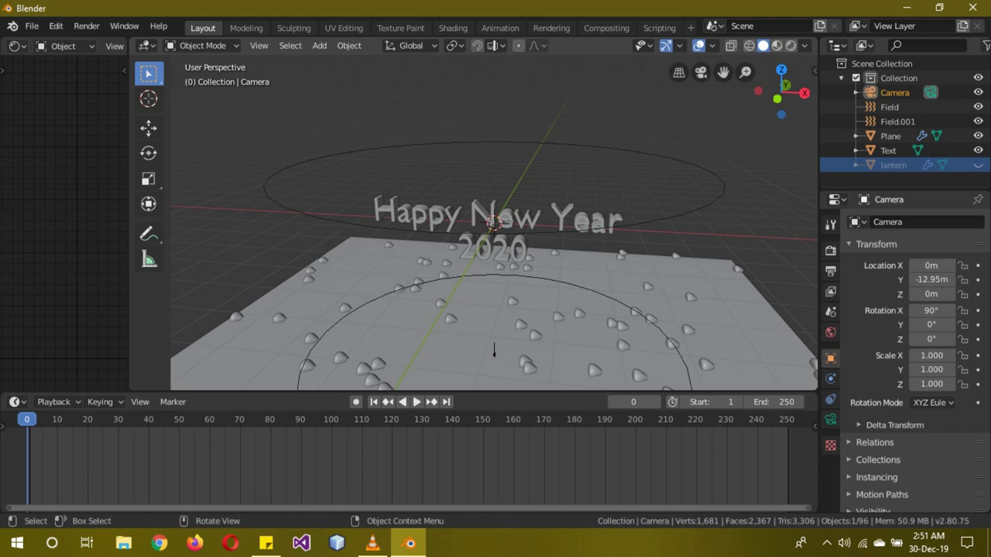
pyautogui.click(64, 46)
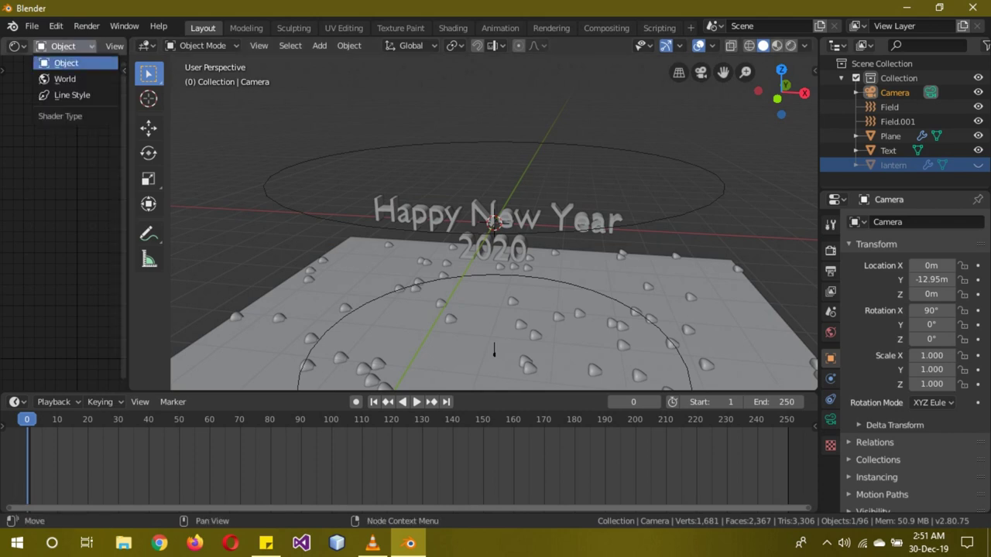
pyautogui.click(65, 79)
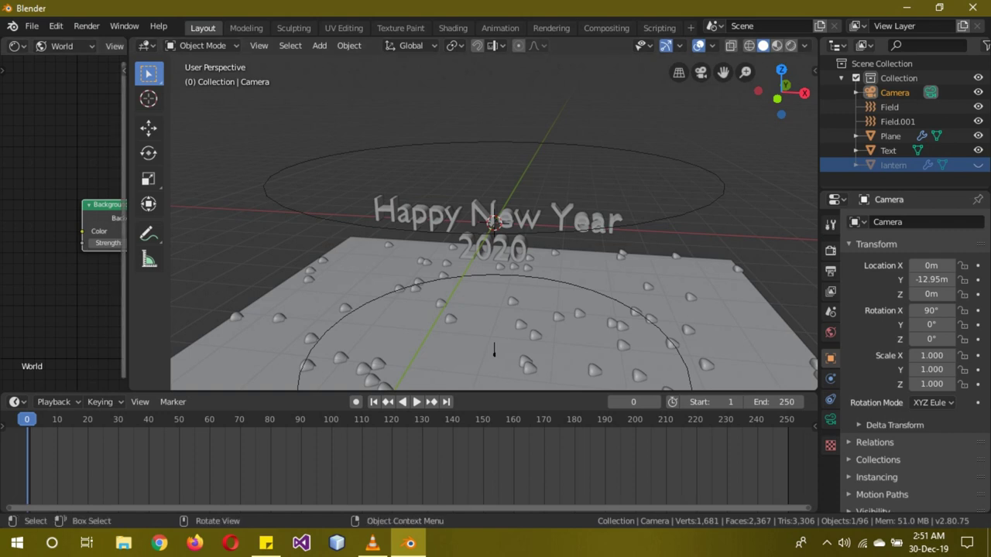
pyautogui.moveTo(127, 117); pyautogui.dragTo(497, 116)
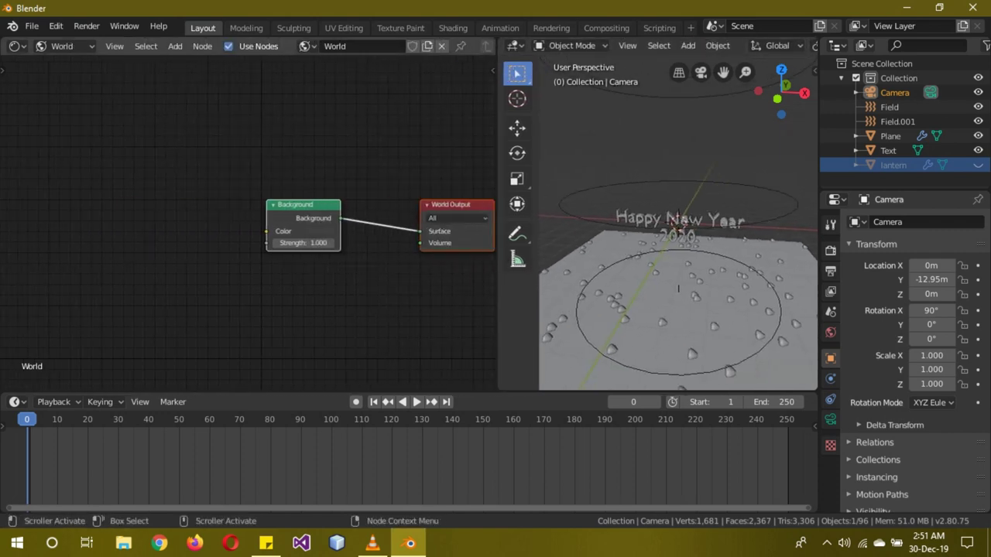
pyautogui.press('x')
# Add an Environment Texture node in front of the World Output node.
pyautogui.hotkey('shift', 'a')
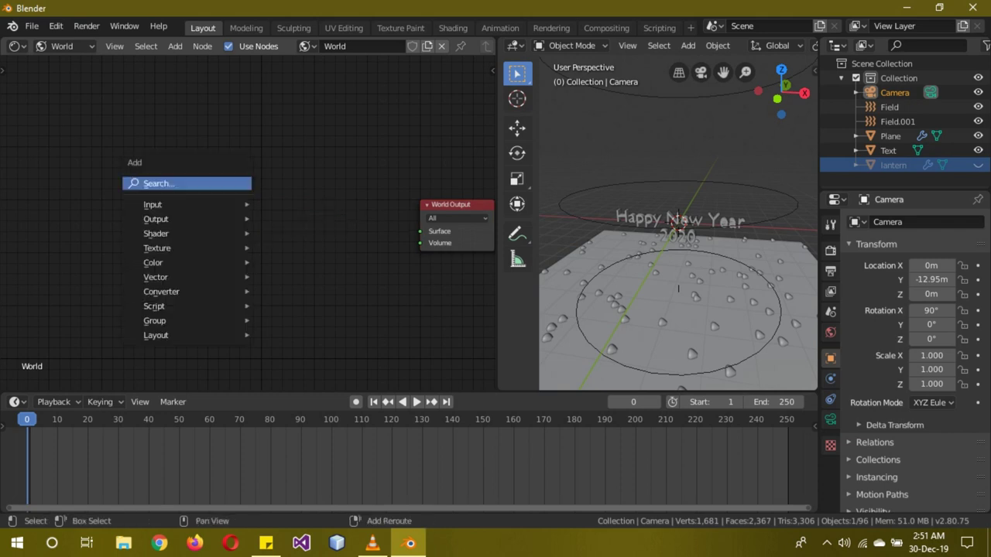
pyautogui.click(233, 184)
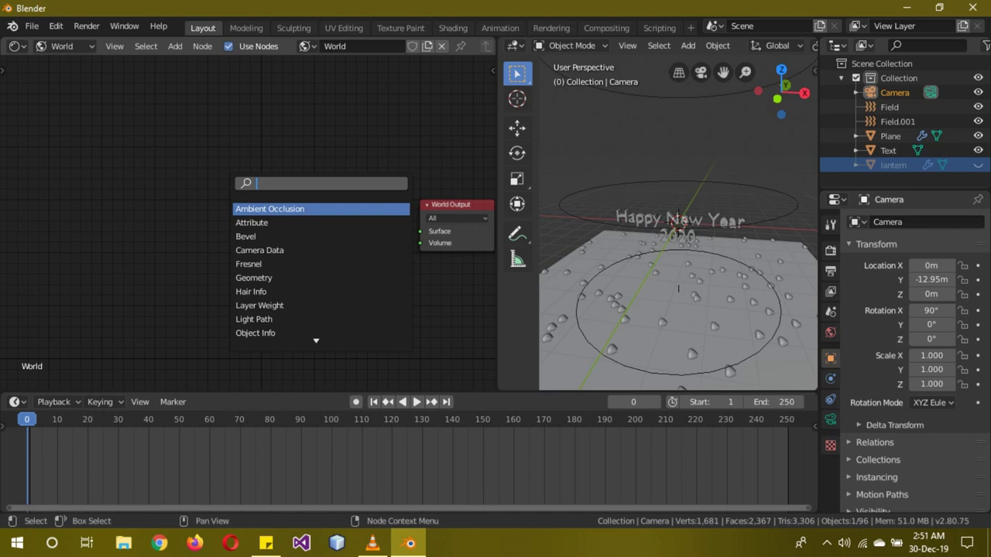
pyautogui.write('eni')
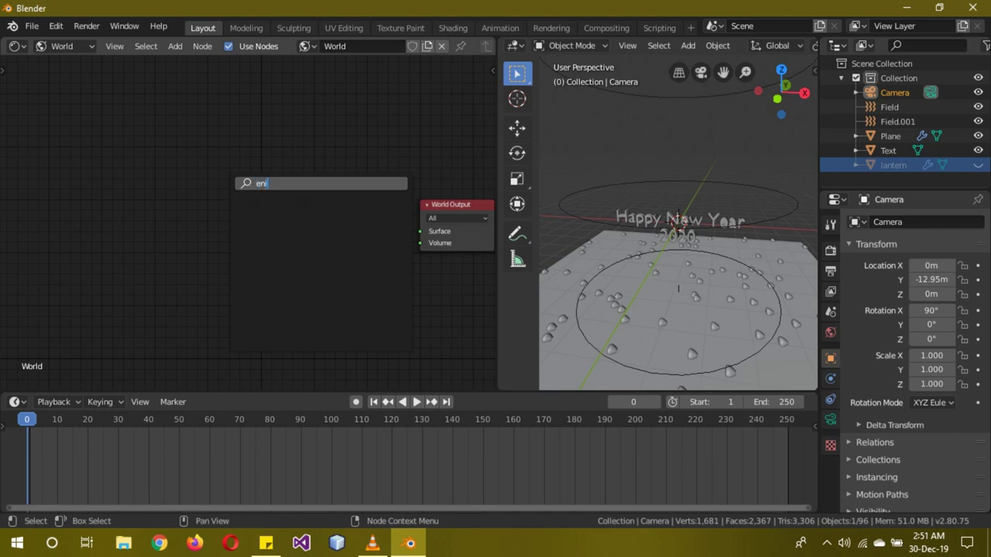
pyautogui.press('BackSpace')
pyautogui.write('v')
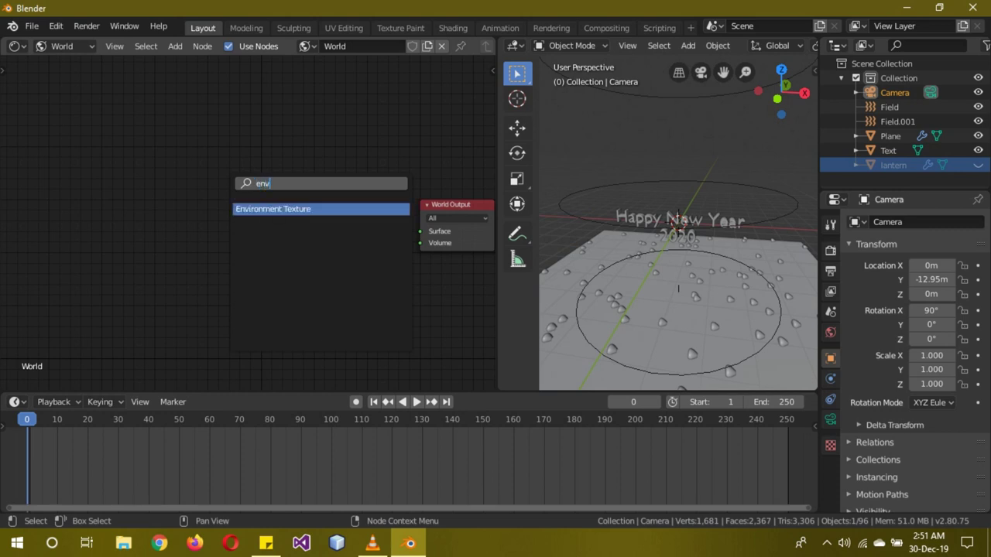
pyautogui.press('Return')
pyautogui.click(229, 179)
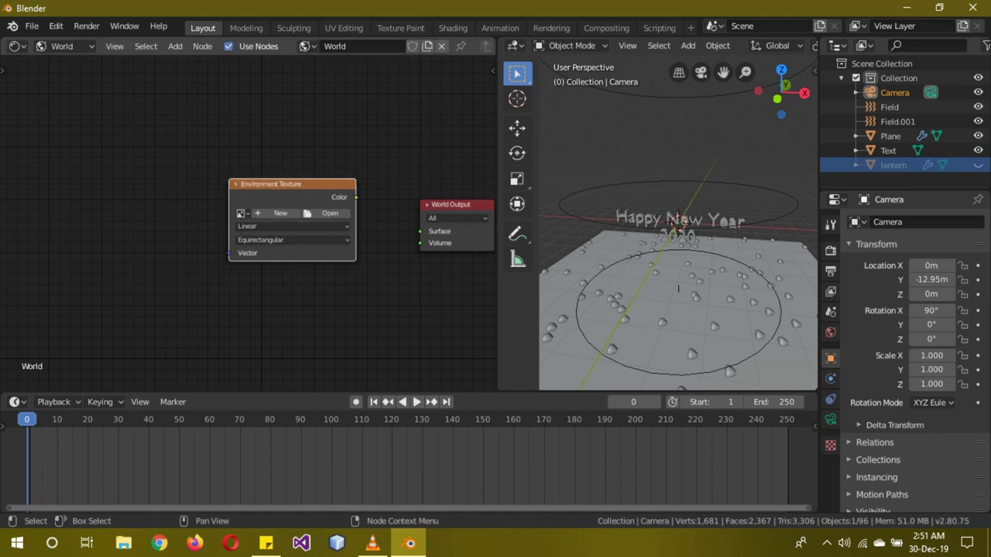
# Load the T2LEdBxpm54-unsplashedit JPG from the Desktop into the Environment Texture and connect its Color to the World Output's Surface.
pyautogui.click(329, 212)
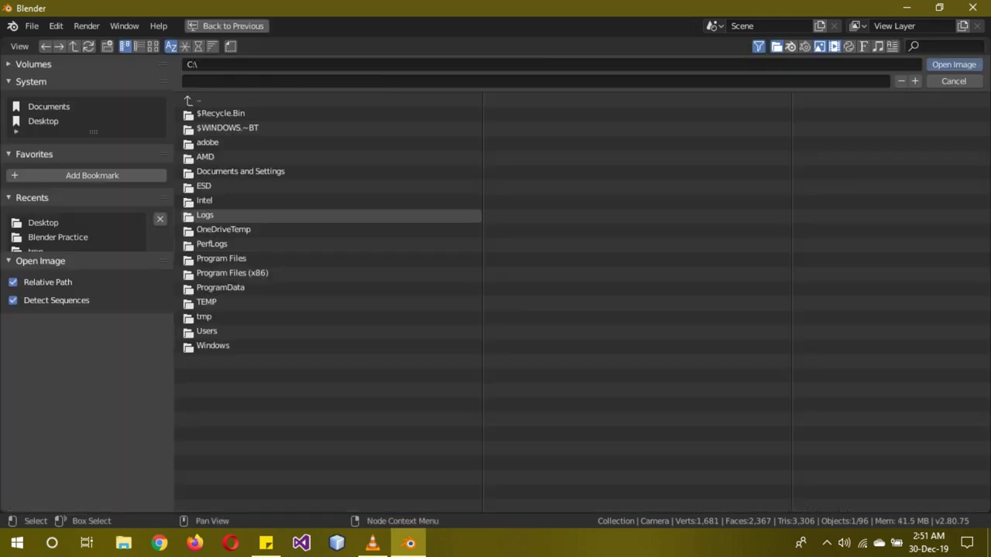
pyautogui.click(43, 222)
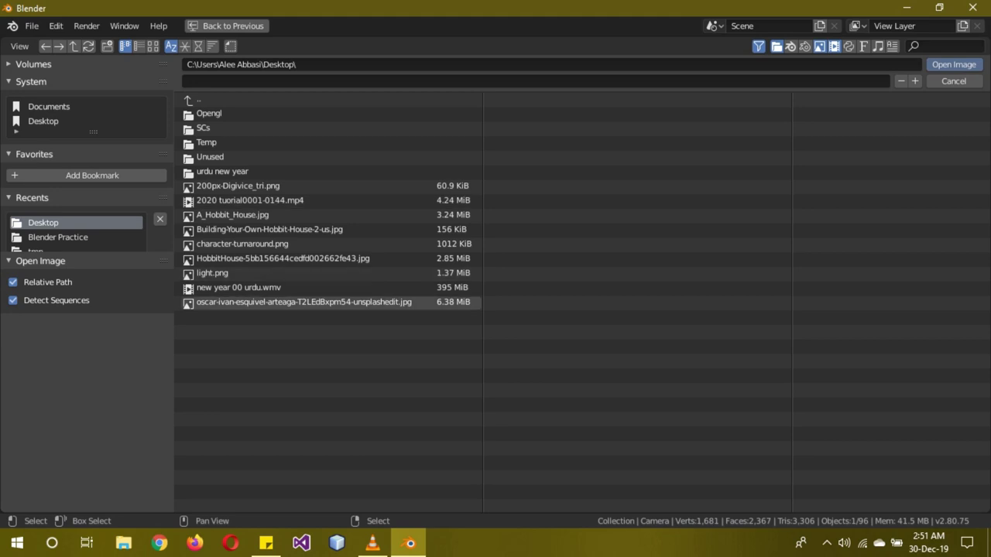
pyautogui.doubleClick(309, 302)
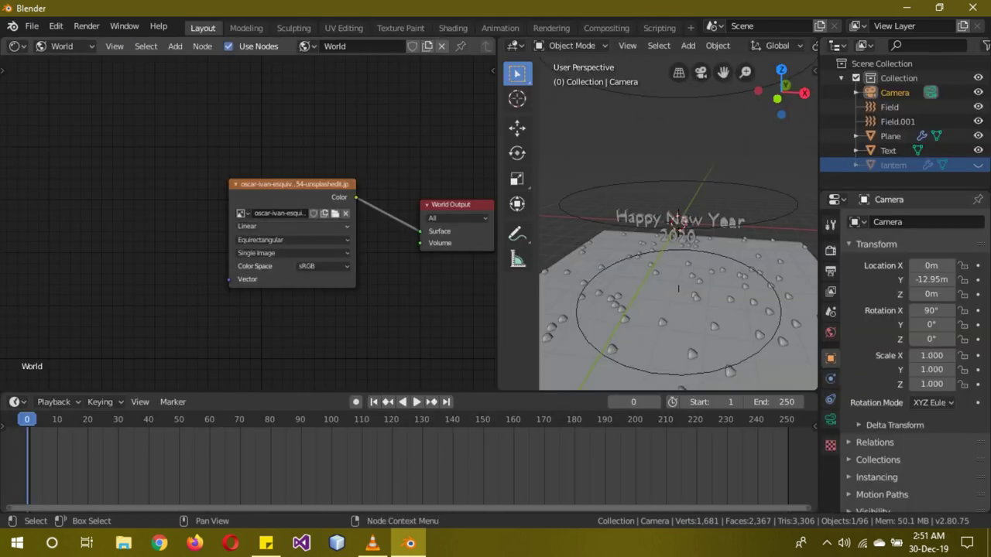
# Add a Mapping node before the Environment Texture and connect its Vector output to the texture's Vector input.
pyautogui.hotkey('shift', 'a')
pyautogui.click(168, 207)
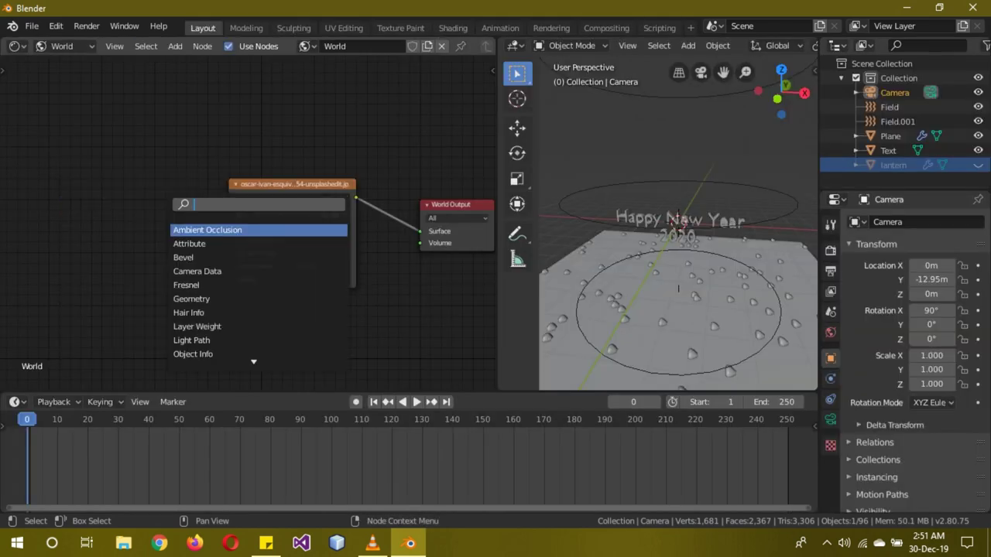
pyautogui.write('mapp')
pyautogui.press('Return')
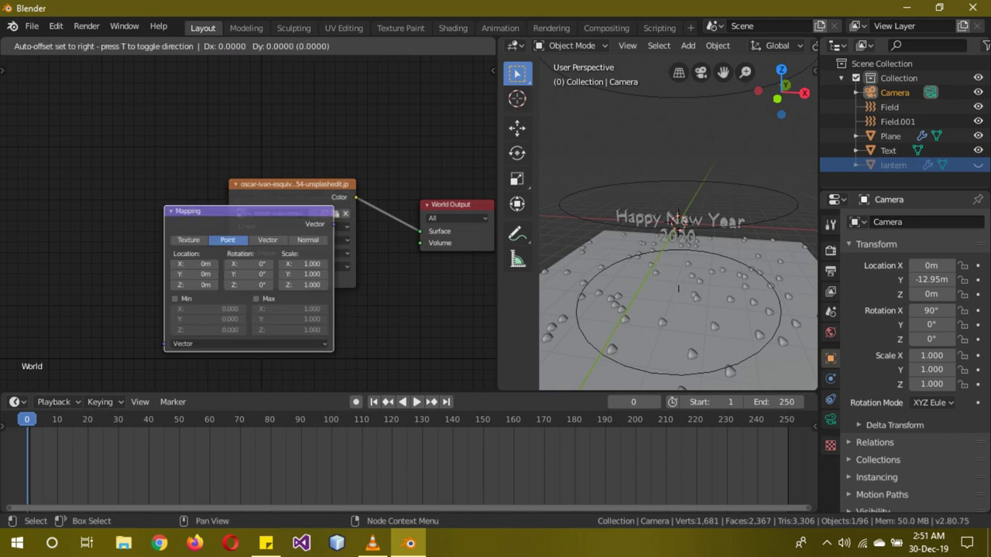
pyautogui.click(35, 168)
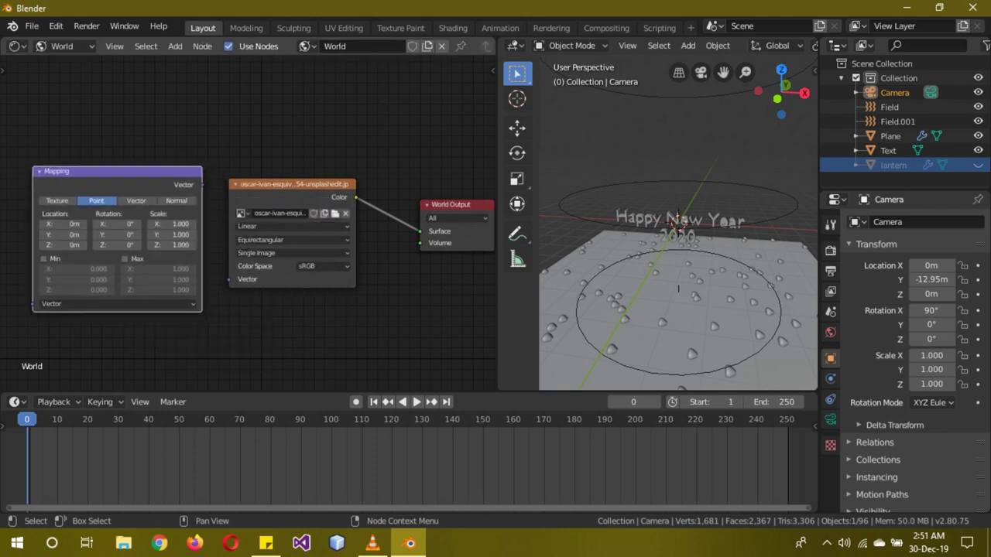
pyautogui.moveTo(203, 184); pyautogui.dragTo(229, 278)
# Add a Texture Coordinate node before the Mapping node and connect its Generated output to the Mapping's Vector input.
pyautogui.moveTo(313, 387); pyautogui.dragTo(110, 387)
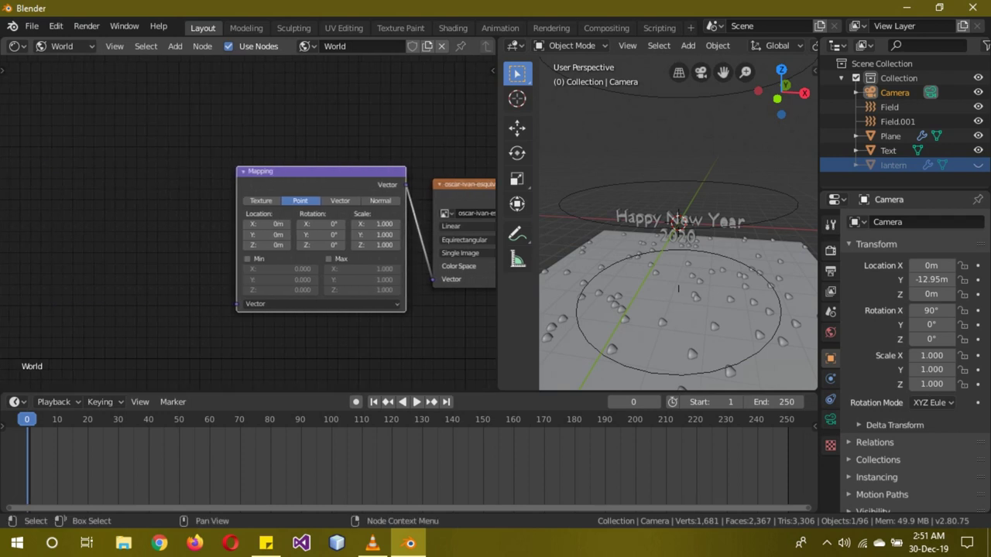
pyautogui.hotkey('shift', 'a')
pyautogui.click(111, 272)
pyautogui.write('ex')
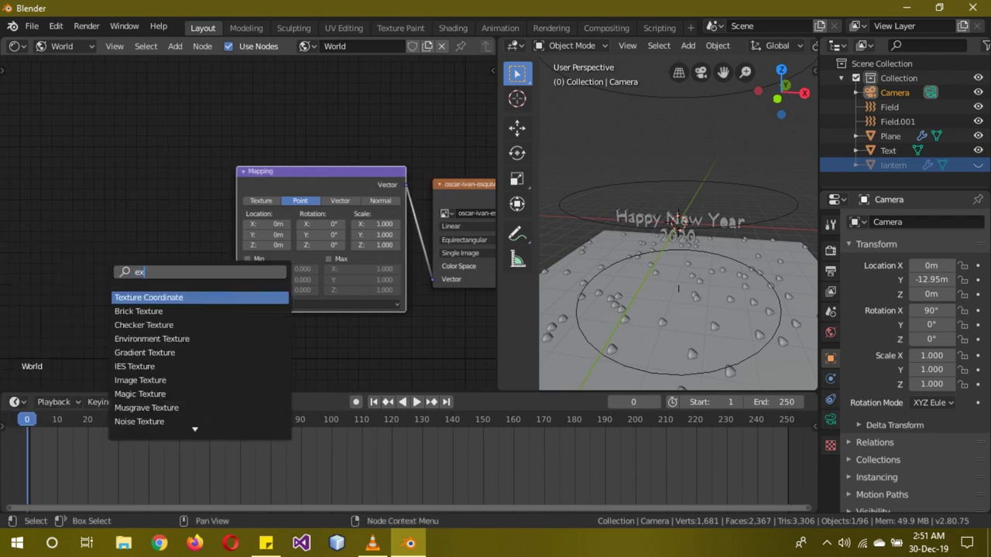
pyautogui.press('Return')
pyautogui.click(128, 240)
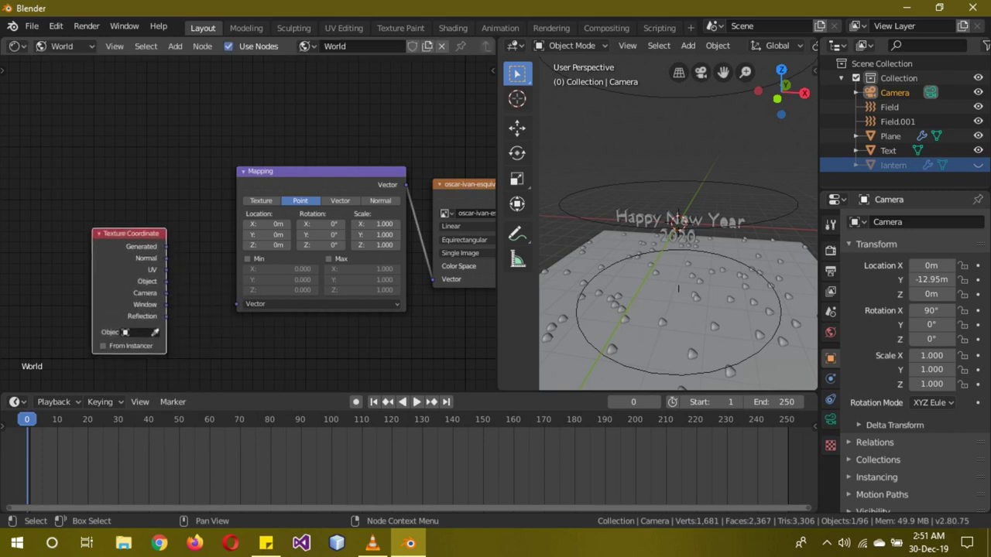
pyautogui.moveTo(166, 246); pyautogui.dragTo(238, 304)
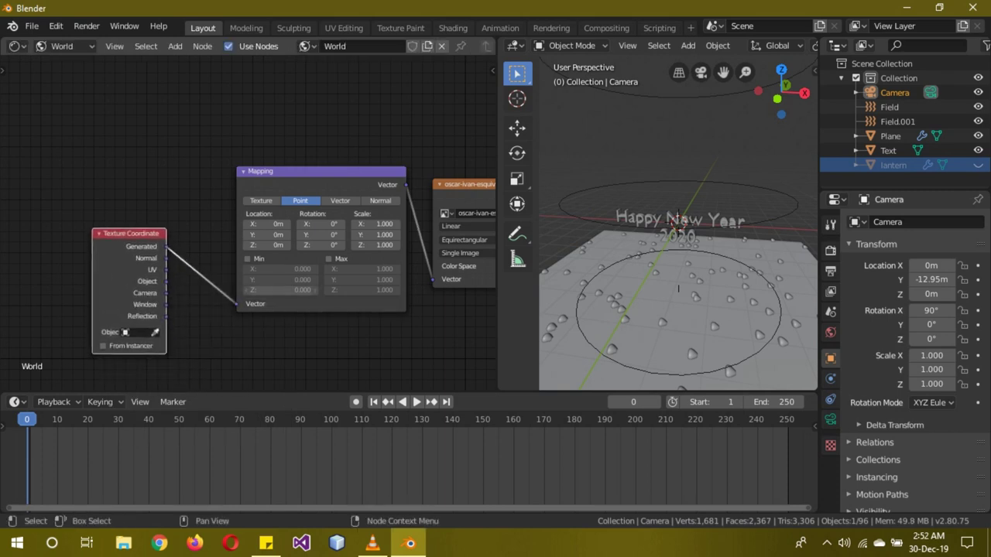
# Set the Mapping node's Z location to 0.5 m and shift the node slightly toward the Texture Coordinate node.
pyautogui.click(287, 245)
pyautogui.click(287, 245)
pyautogui.click(287, 245)
pyautogui.click(287, 245)
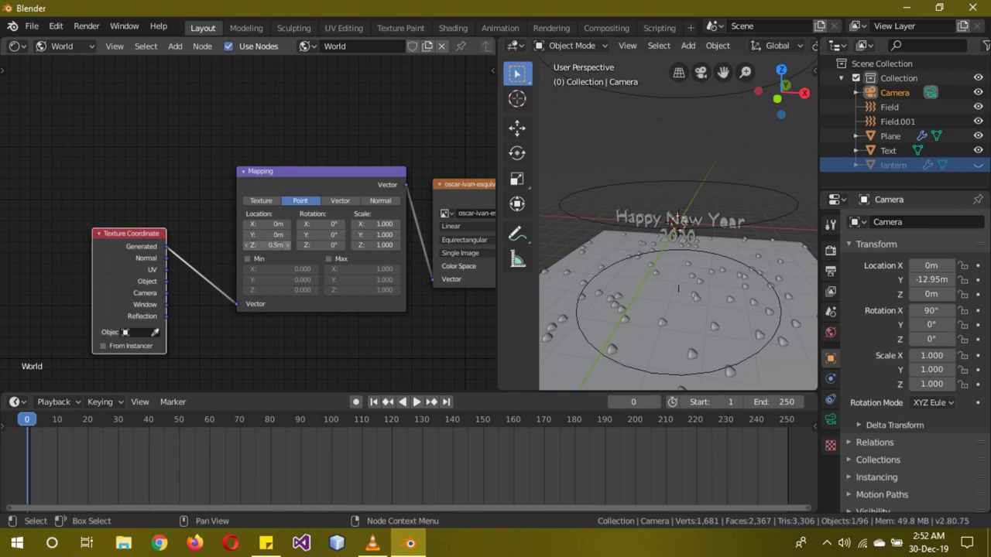
pyautogui.moveTo(310, 172); pyautogui.dragTo(284, 164)
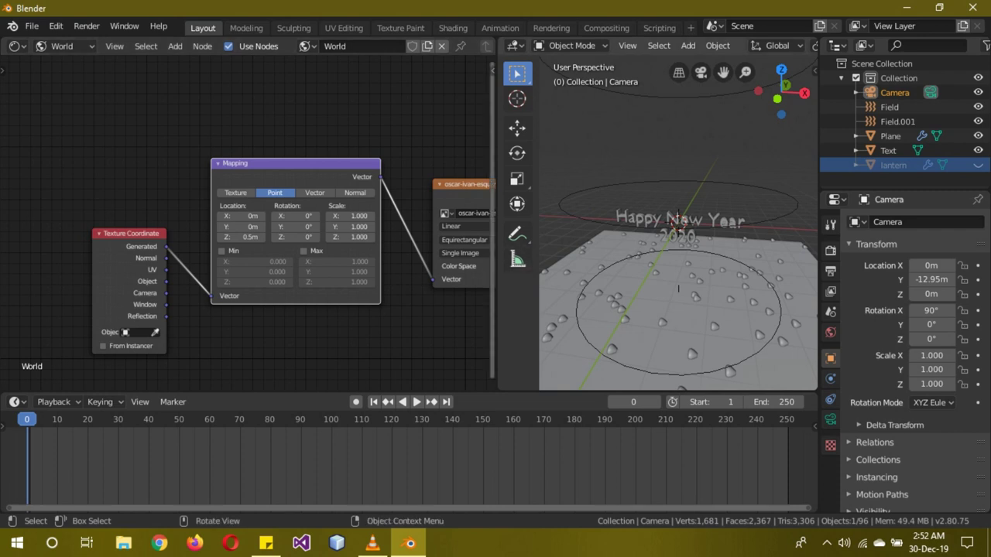
# Widen the 3D viewport and add an Empty at the world origin.
pyautogui.moveTo(496, 48); pyautogui.dragTo(74, 48)
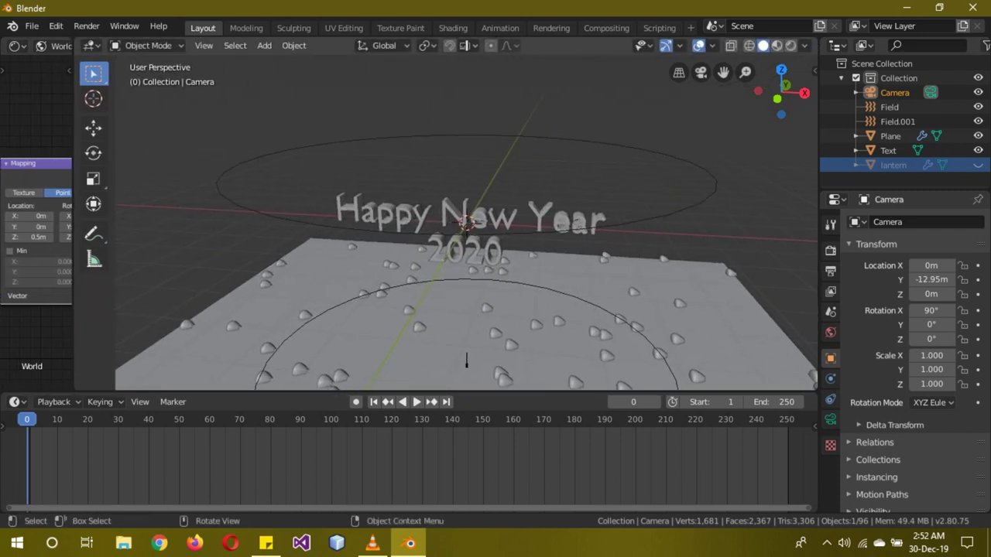
pyautogui.scroll(-5, 348, 158)
pyautogui.hotkey('shift', 'a')
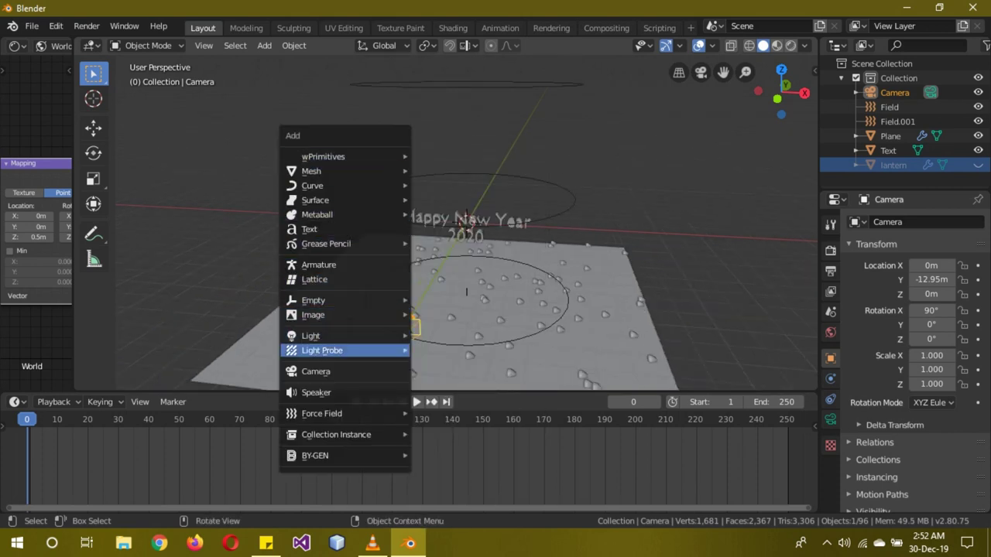
pyautogui.moveTo(348, 300)
pyautogui.click(443, 299)
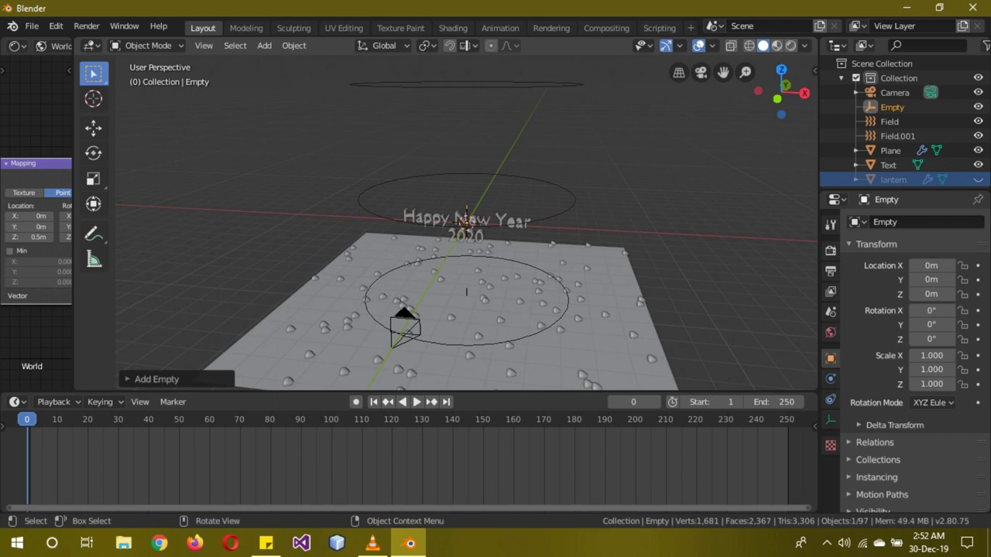
# Hide the Plane and the Text in the viewport to clear the view of the Empty and the camera.
pyautogui.click(466, 292)
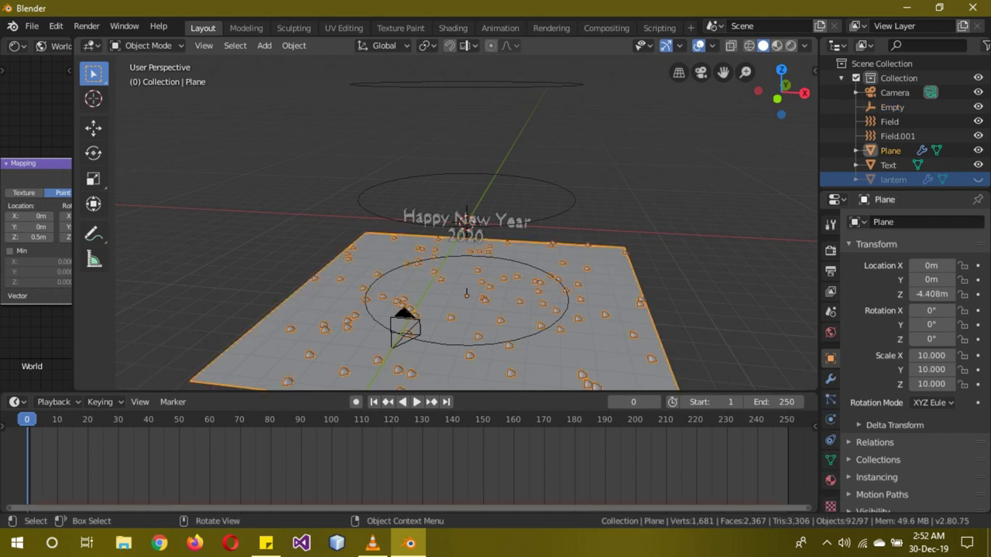
pyautogui.click(978, 150)
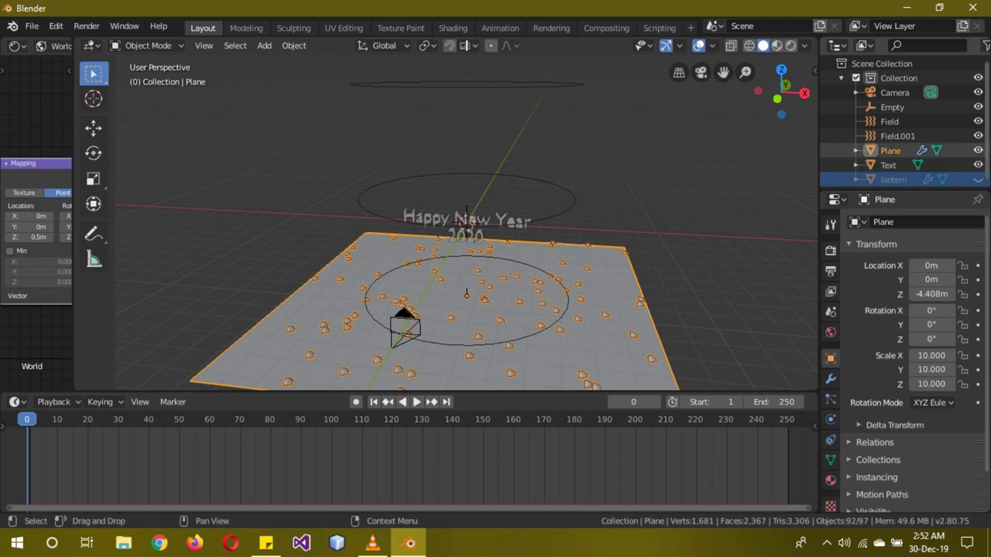
pyautogui.click(977, 165)
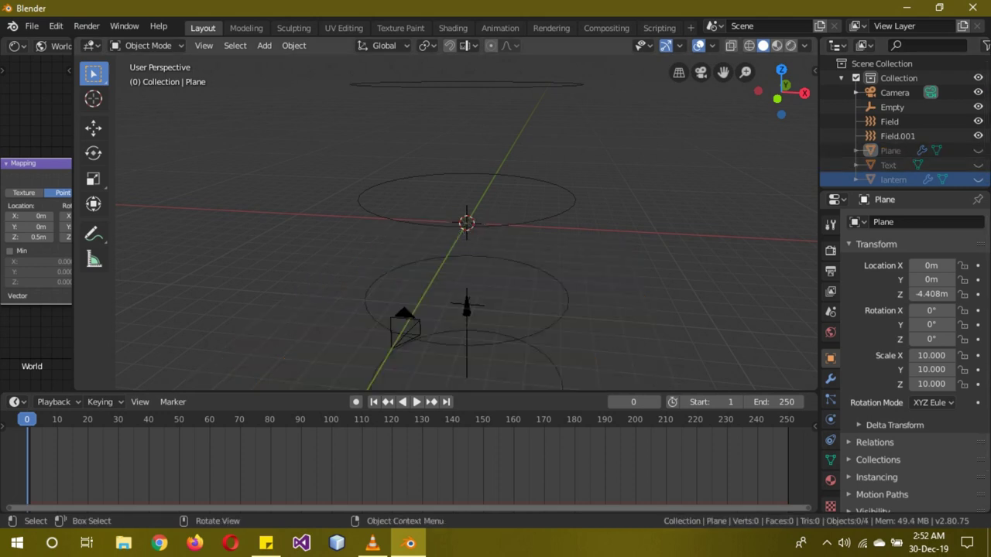
# Select the camera and the Empty, with the Empty active, and parent the camera to the Empty.
pyautogui.click(466, 223)
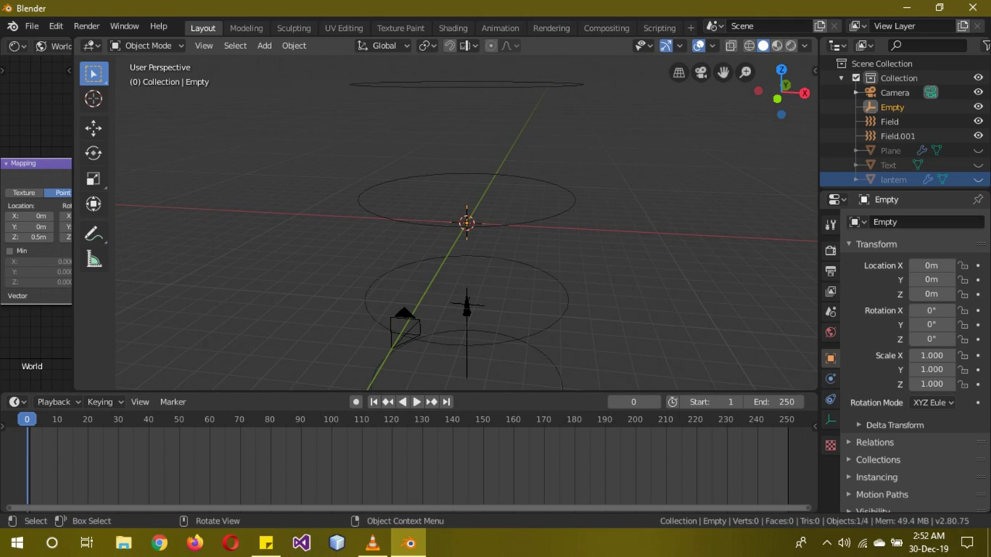
pyautogui.click(405, 328)
pyautogui.press('shift')
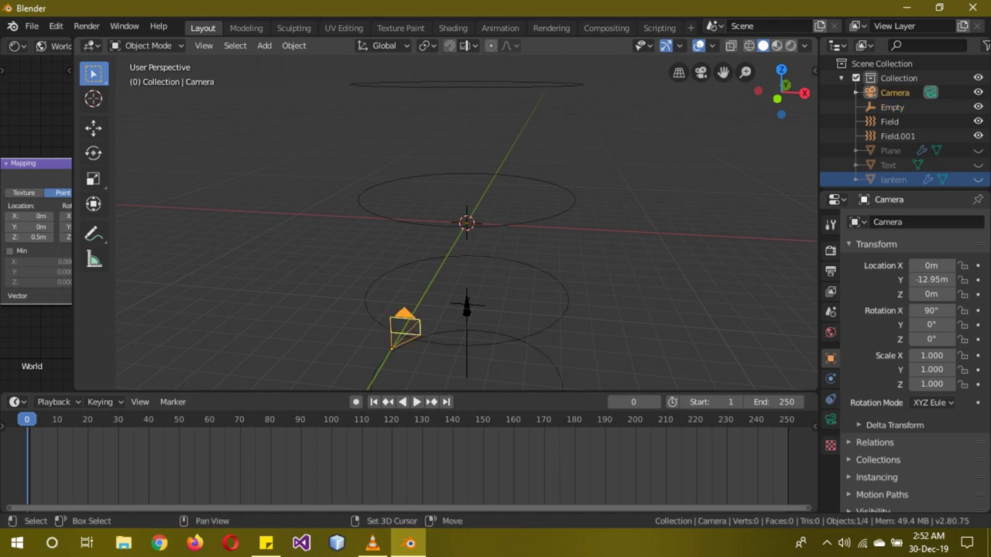
pyautogui.keyDown('shift'); pyautogui.click(892, 107); pyautogui.keyUp('shift')
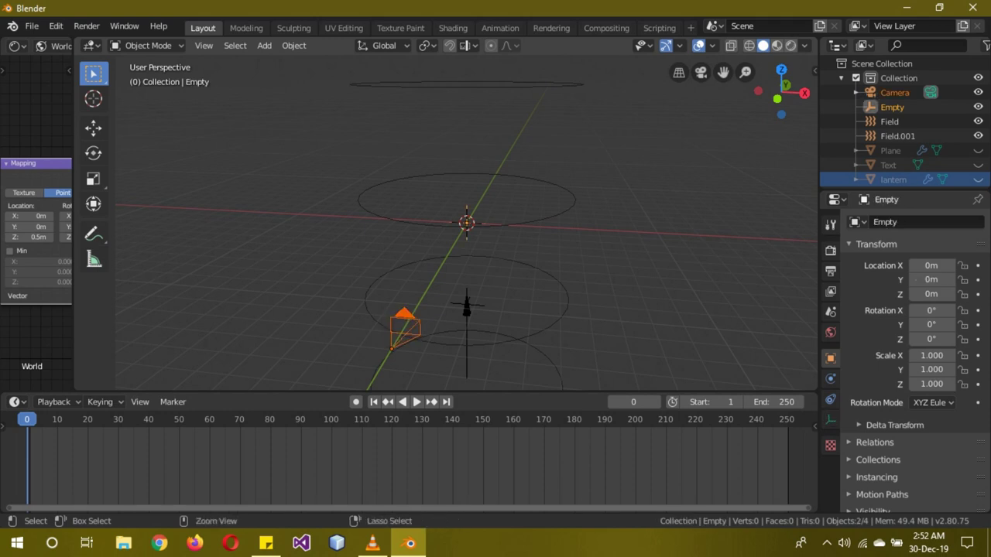
pyautogui.hotkey('ctrl', 'p')
pyautogui.click(519, 213)
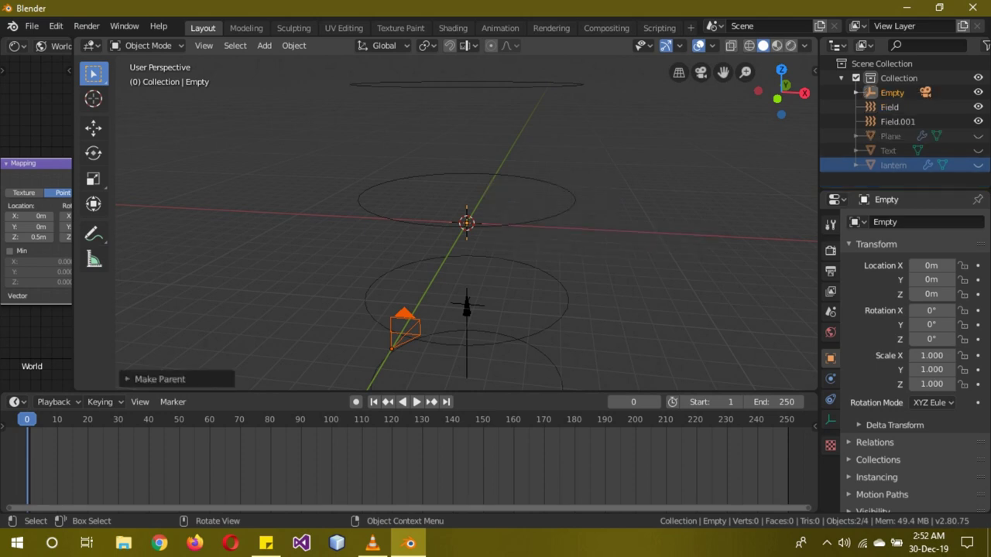
pyautogui.click(467, 223)
pyautogui.press('r')
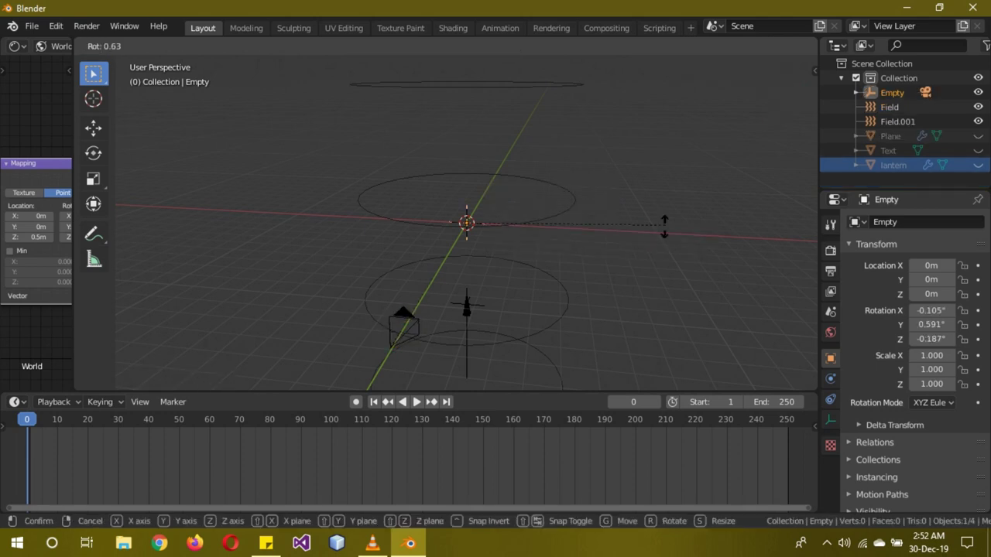
pyautogui.press('Escape')
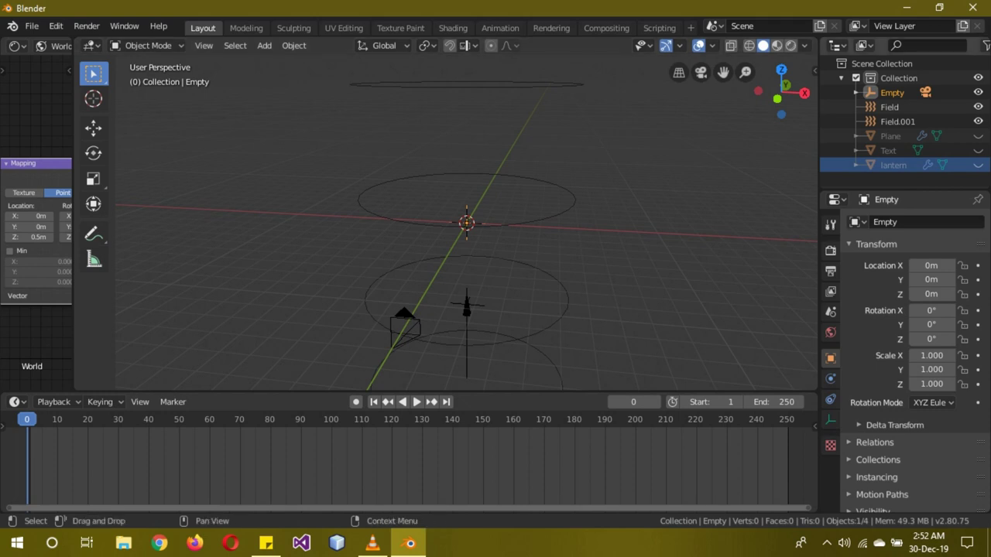
# Unhide the Text, switch the node editor back to the Object shader, widen it, and select the Text to open its material.
pyautogui.click(977, 150)
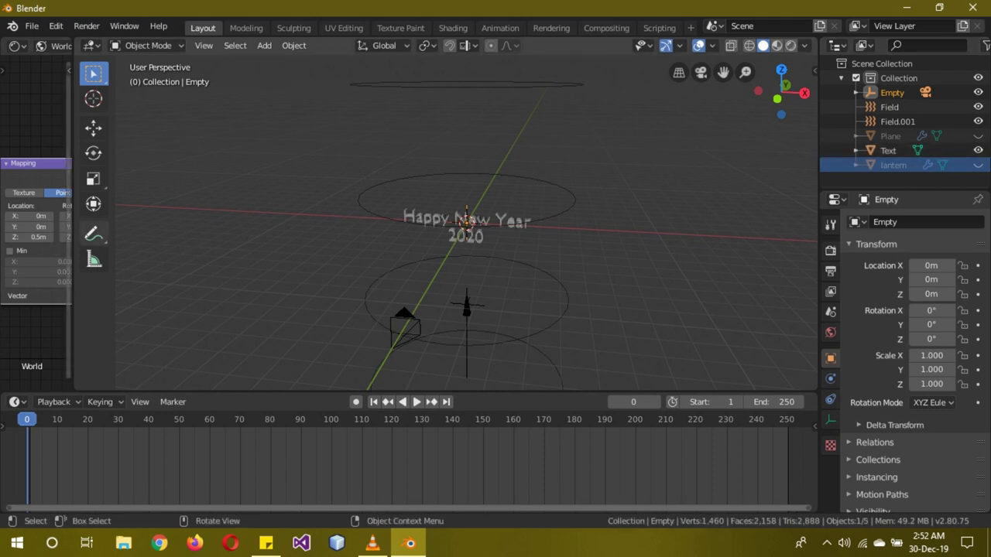
pyautogui.click(58, 45)
pyautogui.click(66, 63)
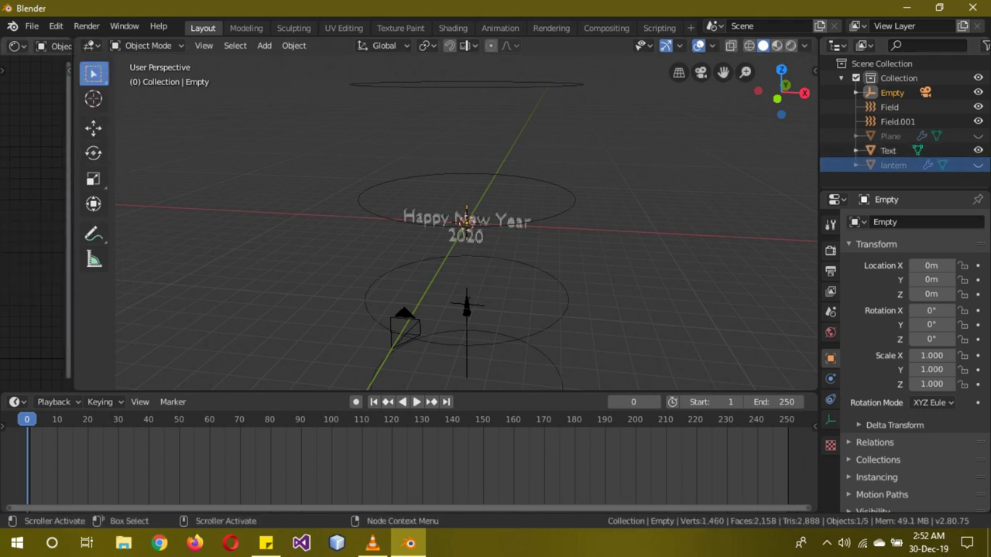
pyautogui.moveTo(72, 232); pyautogui.dragTo(385, 232)
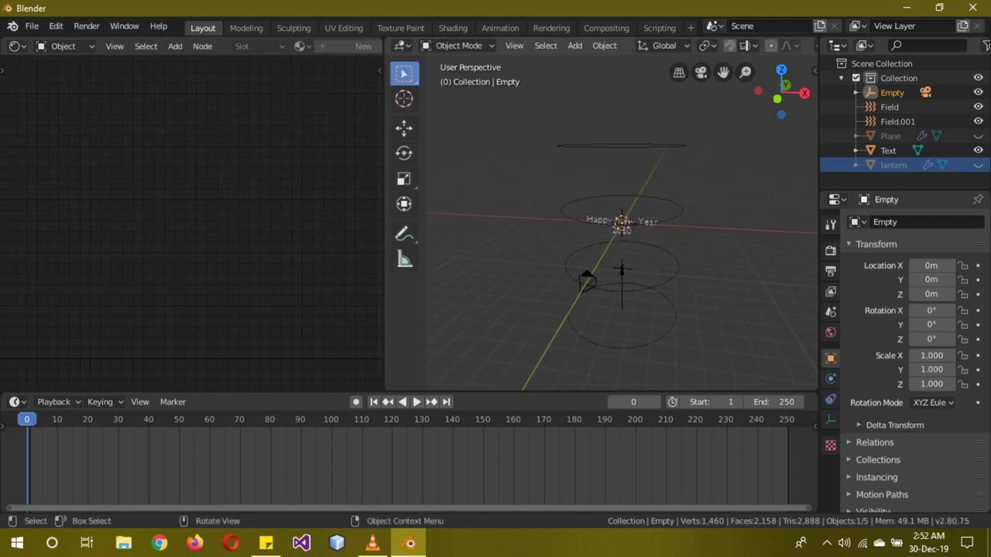
pyautogui.click(621, 221)
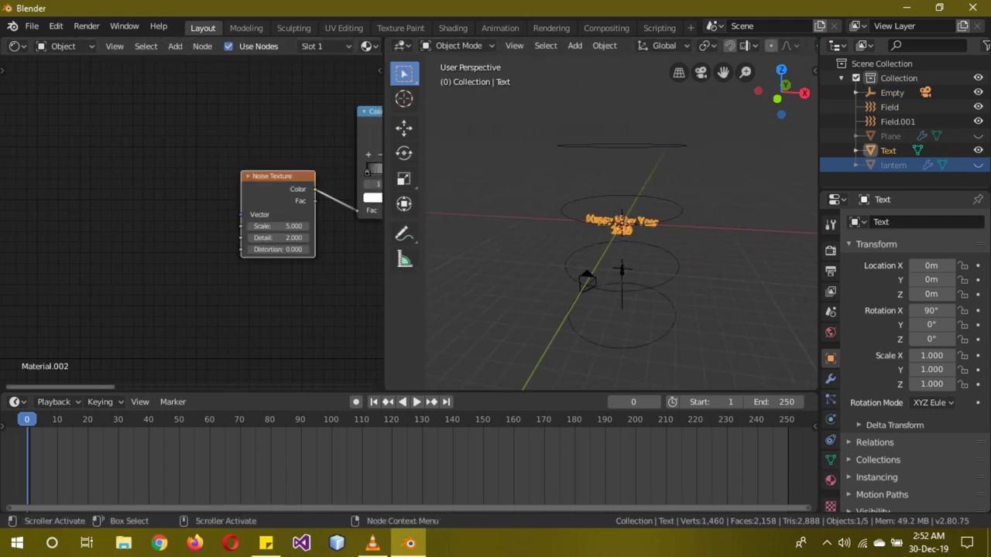
# Move the Text material's white ColorRamp stop to the far end and the black stop to 0.591, and preview in Rendered shading.
pyautogui.moveTo(66, 387); pyautogui.dragTo(201, 387)
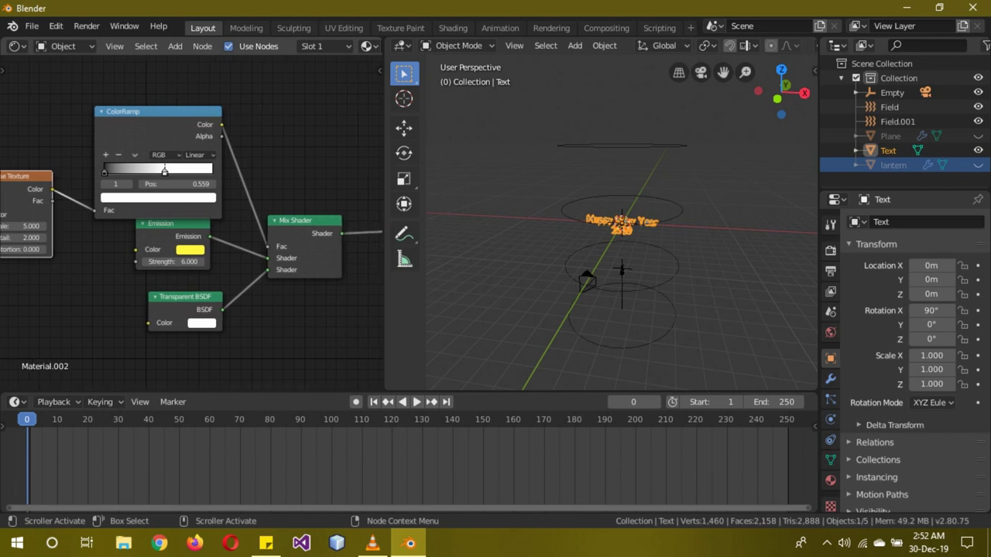
pyautogui.moveTo(164, 171); pyautogui.dragTo(211, 170)
pyautogui.moveTo(104, 171); pyautogui.dragTo(168, 171)
pyautogui.press('z')
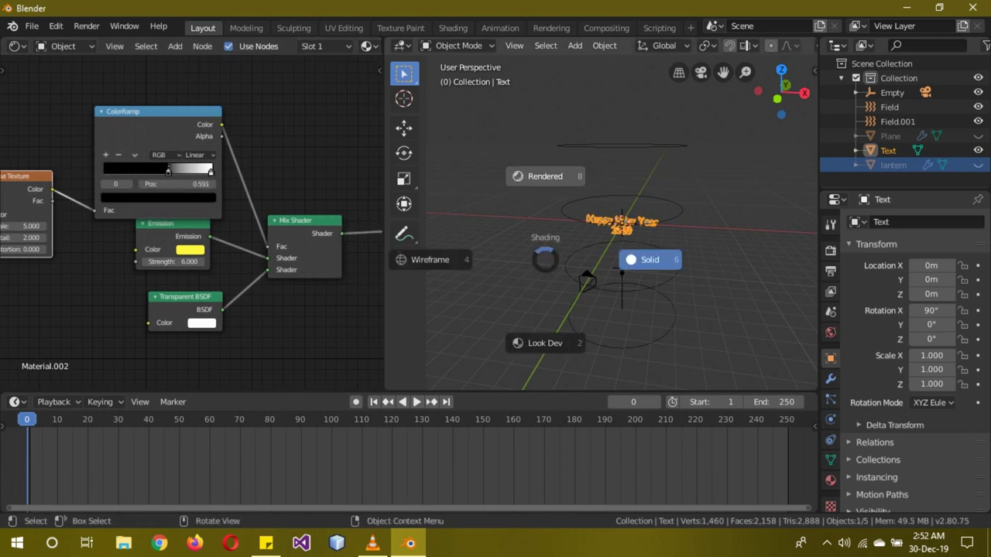
pyautogui.click(545, 176)
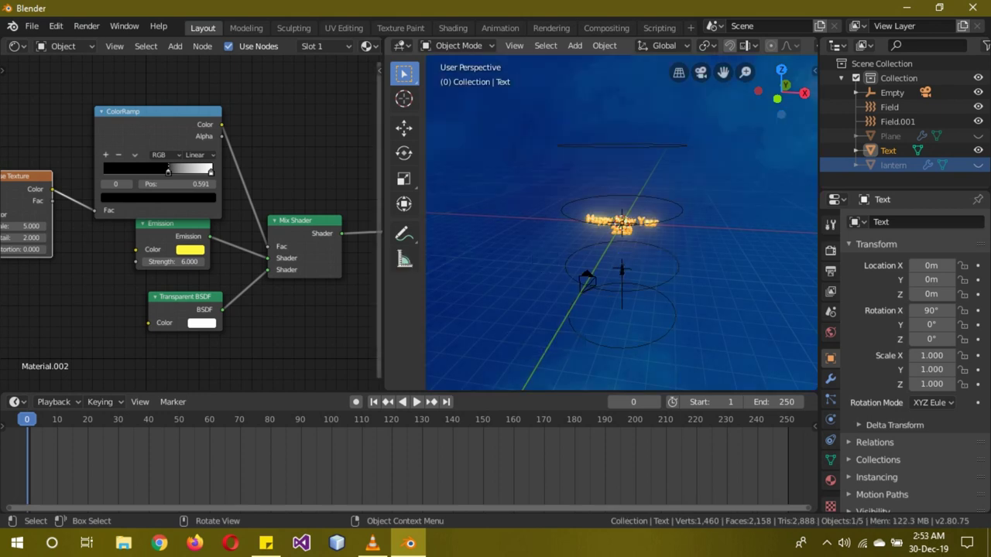
# Widen the 3D viewport, select the Empty, and look through the camera.
pyautogui.moveTo(385, 232); pyautogui.dragTo(173, 232)
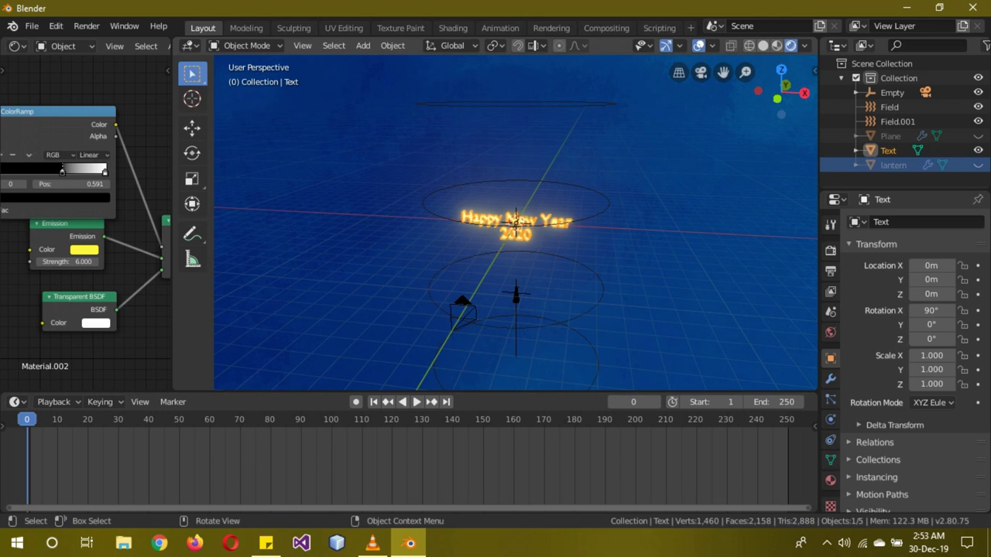
pyautogui.click(515, 219)
pyautogui.press('KP_0')
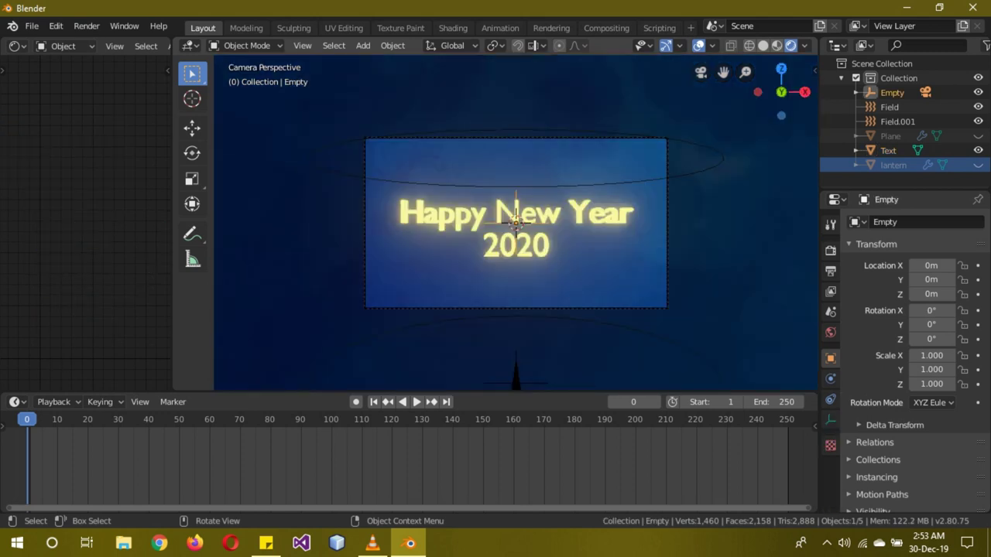
# Orbit the camera around the text by changing the Empty's Z rotation, trying 69° and ending at -249°.
pyautogui.press('shift')
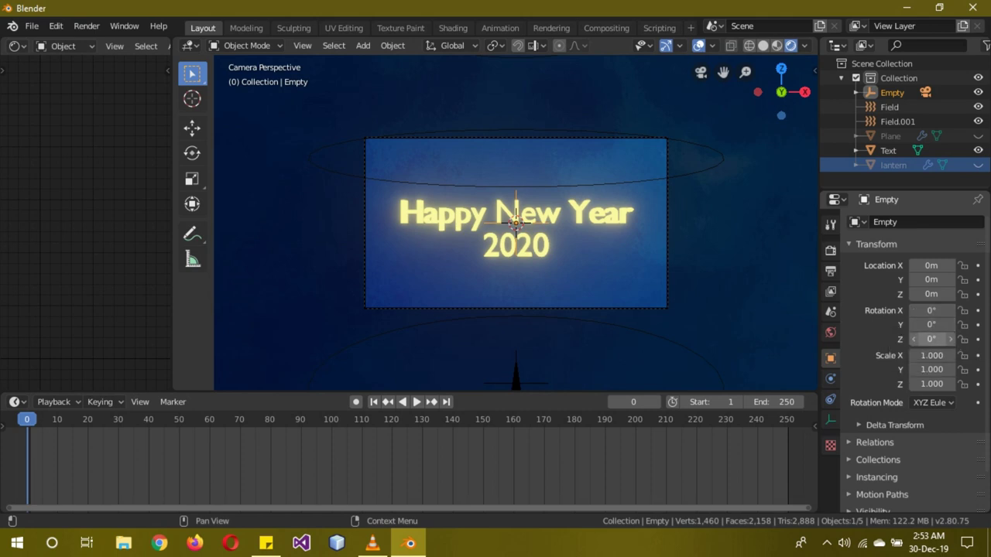
pyautogui.moveTo(932, 339); pyautogui.dragTo(973, 339)
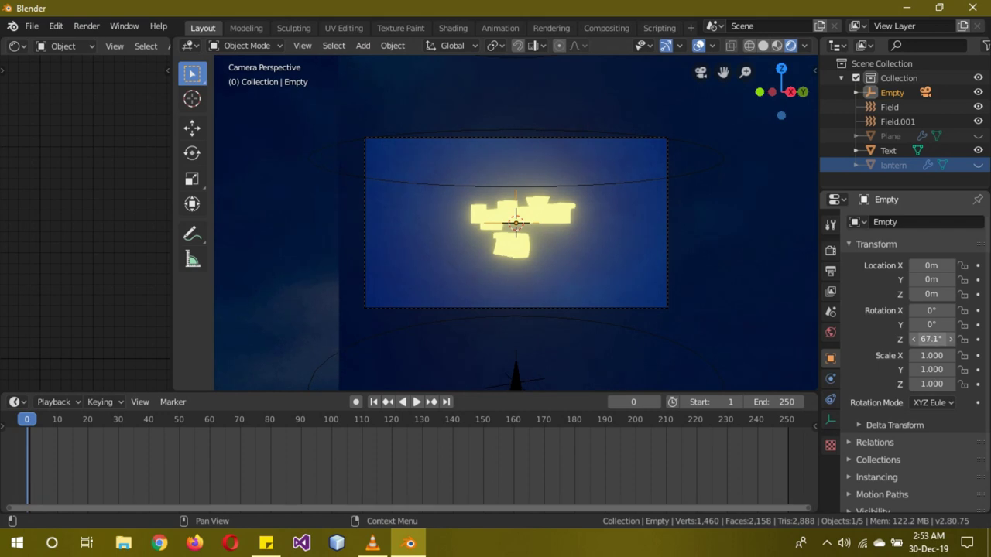
pyautogui.moveTo(931, 339); pyautogui.dragTo(945, 339)
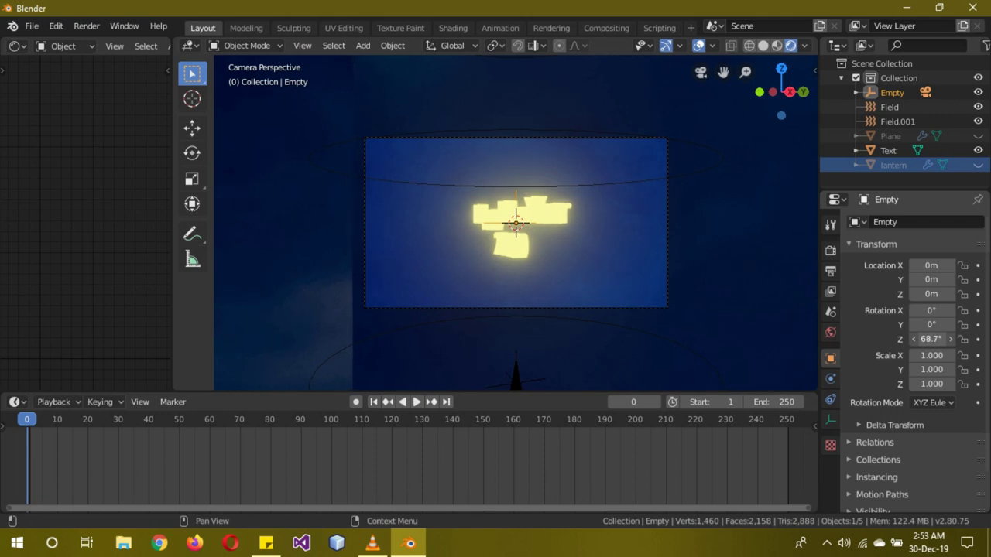
pyautogui.click(931, 339)
pyautogui.write('69')
pyautogui.press('Return')
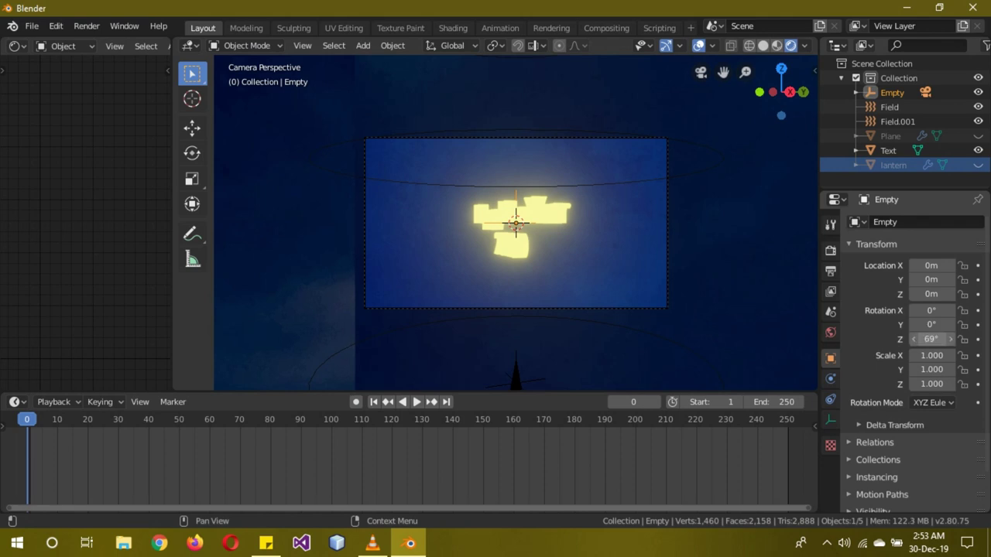
pyautogui.moveTo(931, 339)
pyautogui.mouseDown()
pyautogui.moveTo(959, 339)
pyautogui.moveTo(774, 339)
pyautogui.moveTo(930, 339)
pyautogui.mouseUp()
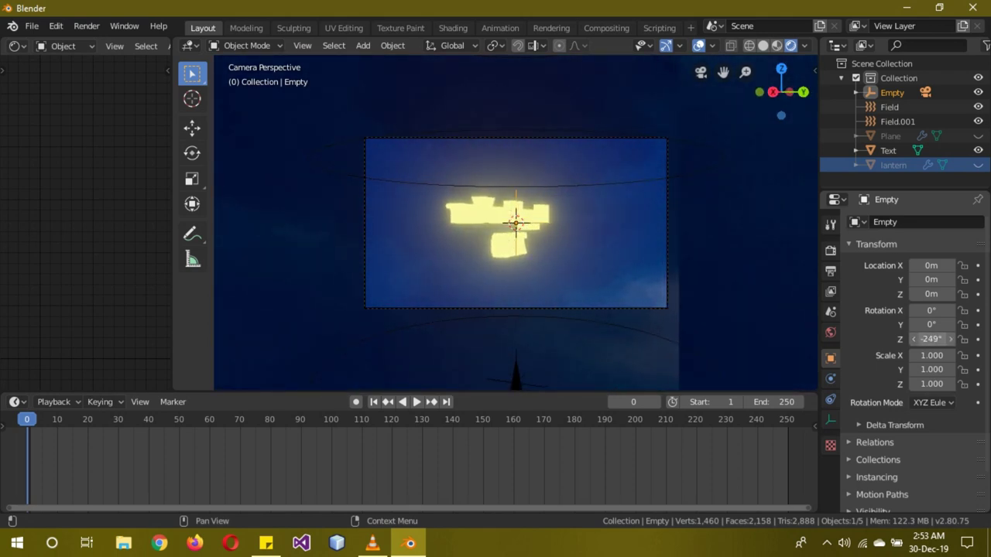
# Rotate the Text about its Z axis to face the camera, trying 69.4° and 120° and ending at 110°.
pyautogui.click(507, 216)
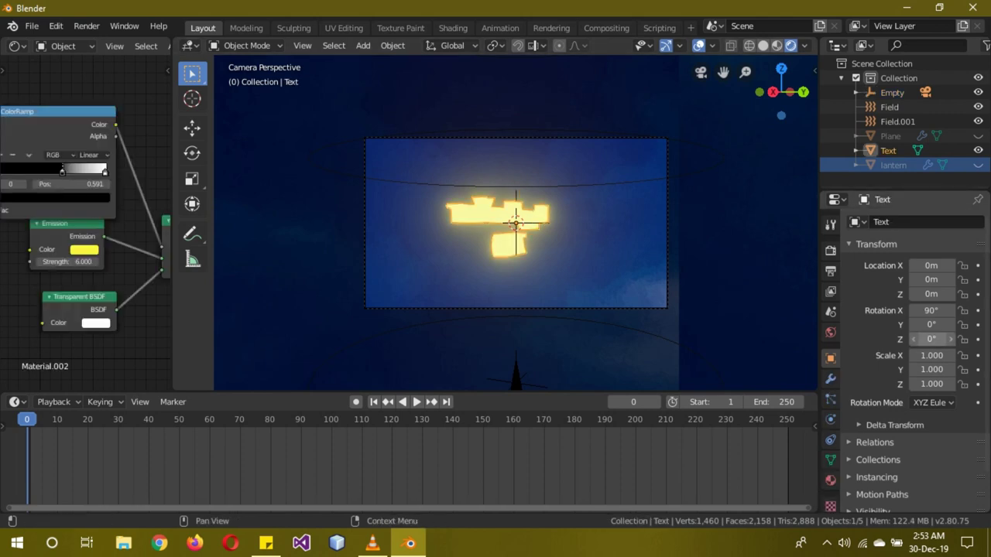
pyautogui.moveTo(931, 339)
pyautogui.mouseDown()
pyautogui.moveTo(960, 339)
pyautogui.moveTo(943, 339)
pyautogui.mouseUp()
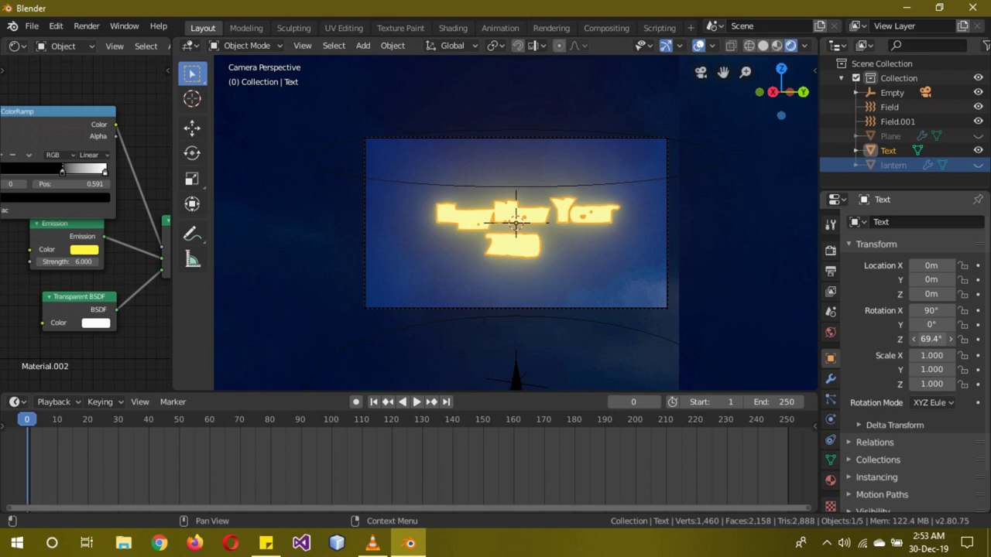
pyautogui.click(931, 339)
pyautogui.write('110')
pyautogui.press('Return')
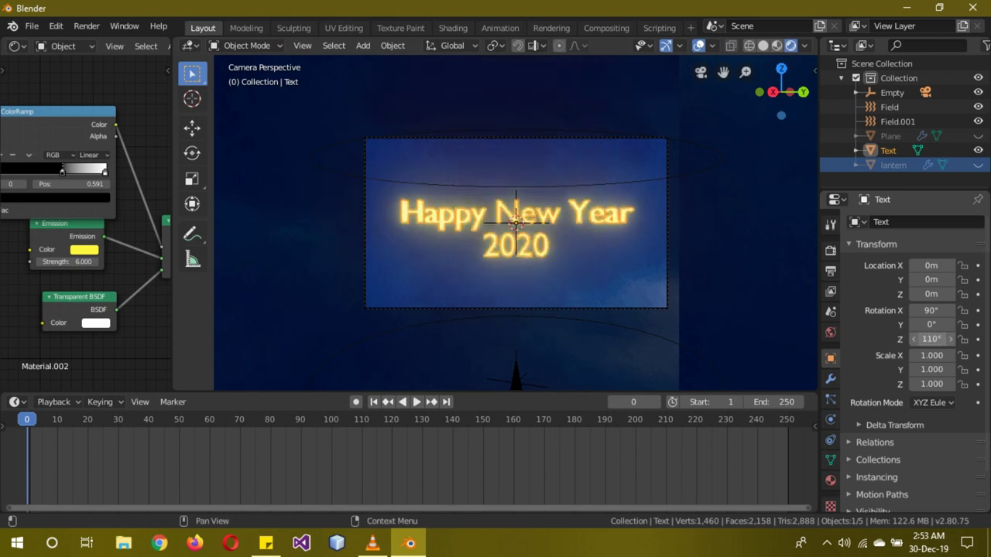
pyautogui.click(931, 339)
pyautogui.write('120')
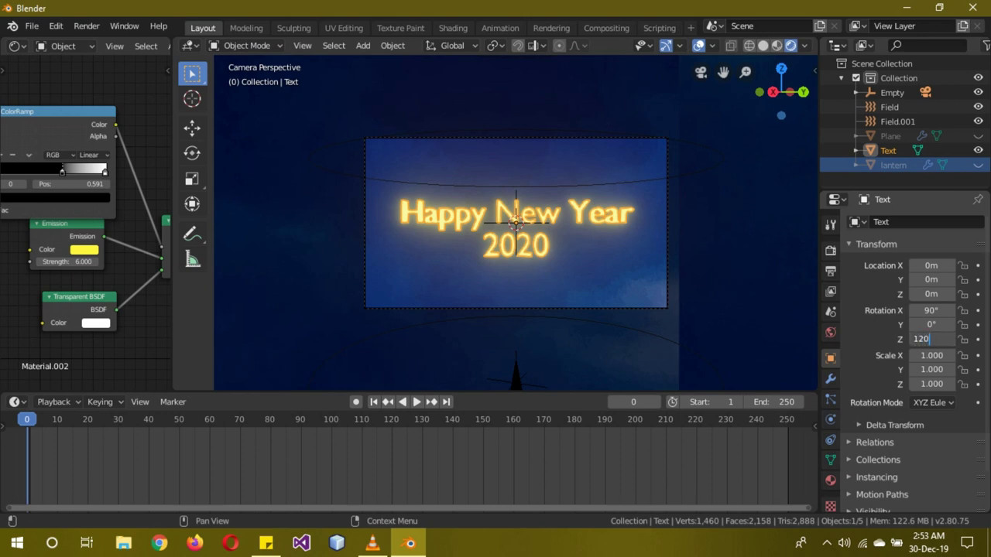
pyautogui.press('Return')
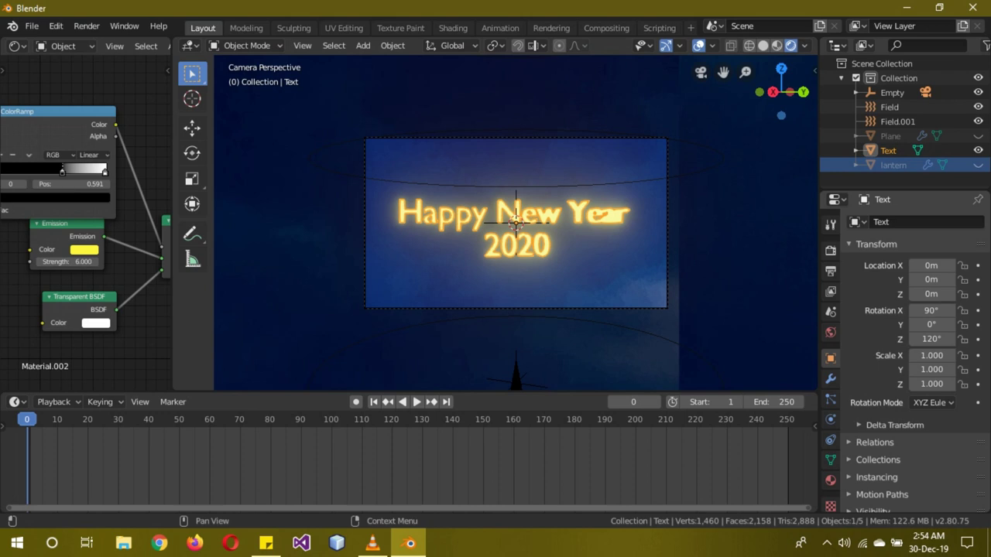
pyautogui.moveTo(931, 339); pyautogui.dragTo(923, 339)
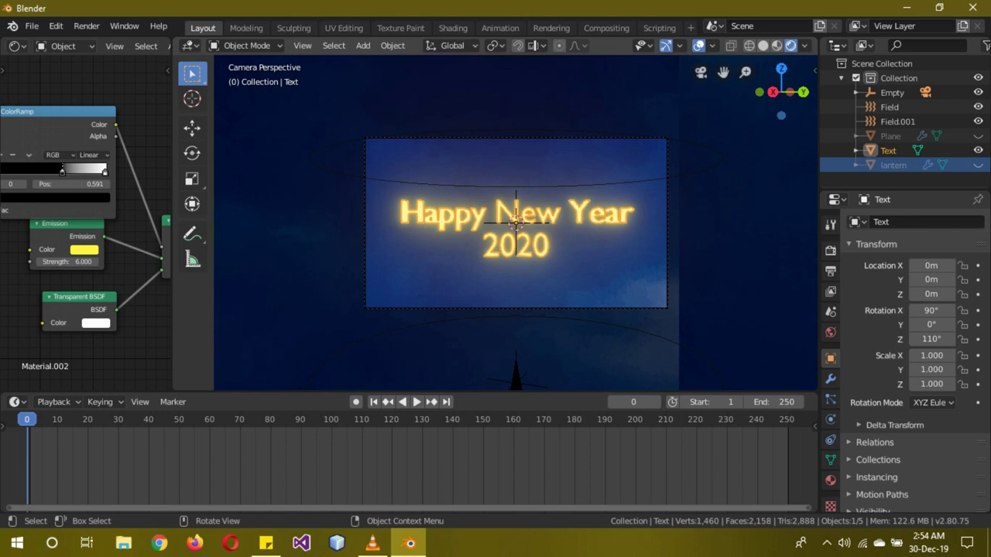
# Move the Text material's black ColorRamp stop to 0.000 and its white stop to 0.509, checking the text with the Empty selected.
pyautogui.moveTo(62, 168); pyautogui.dragTo(6, 169)
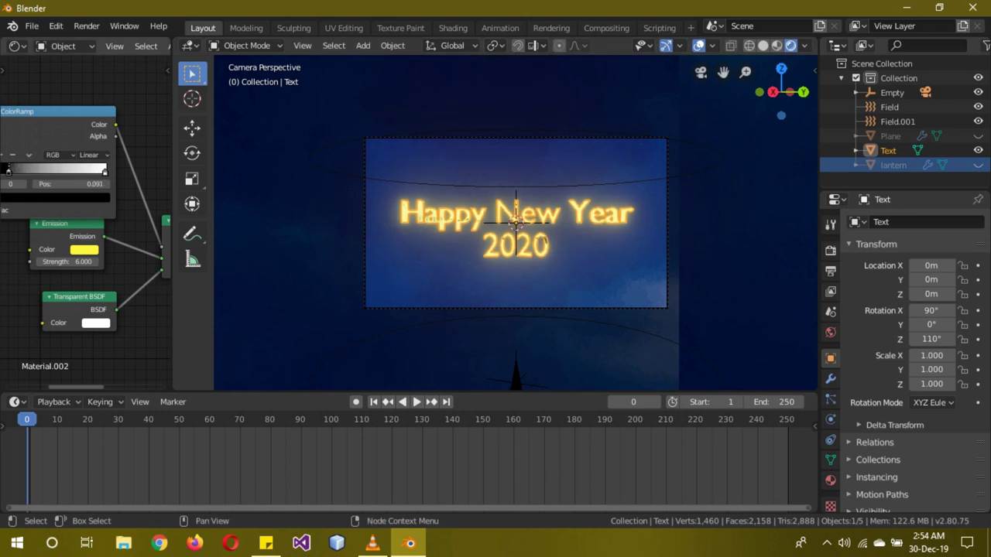
pyautogui.moveTo(54, 264); pyautogui.dragTo(127, 263, button='middle')
pyautogui.moveTo(96, 112); pyautogui.dragTo(76, 111)
pyautogui.moveTo(56, 169); pyautogui.dragTo(50, 169)
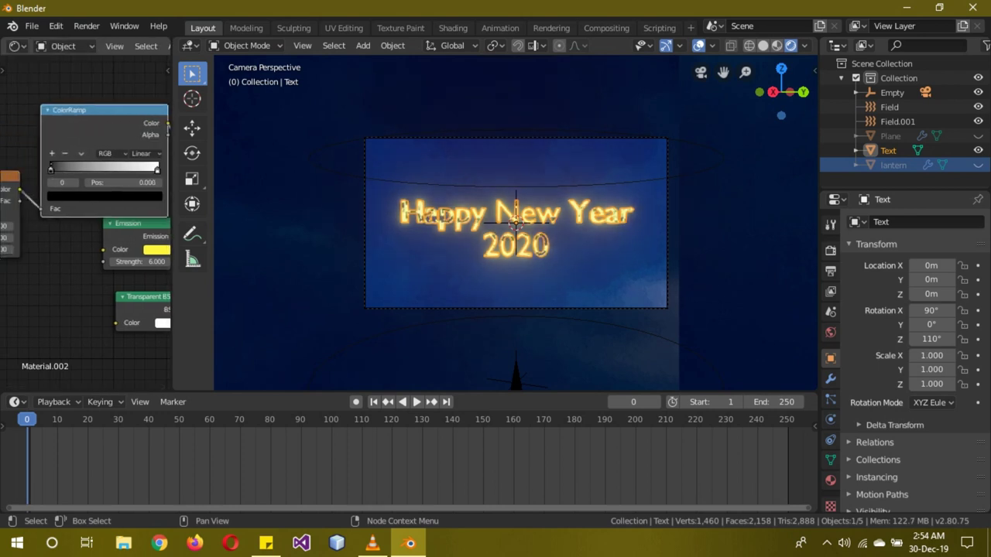
pyautogui.moveTo(158, 168); pyautogui.dragTo(116, 168)
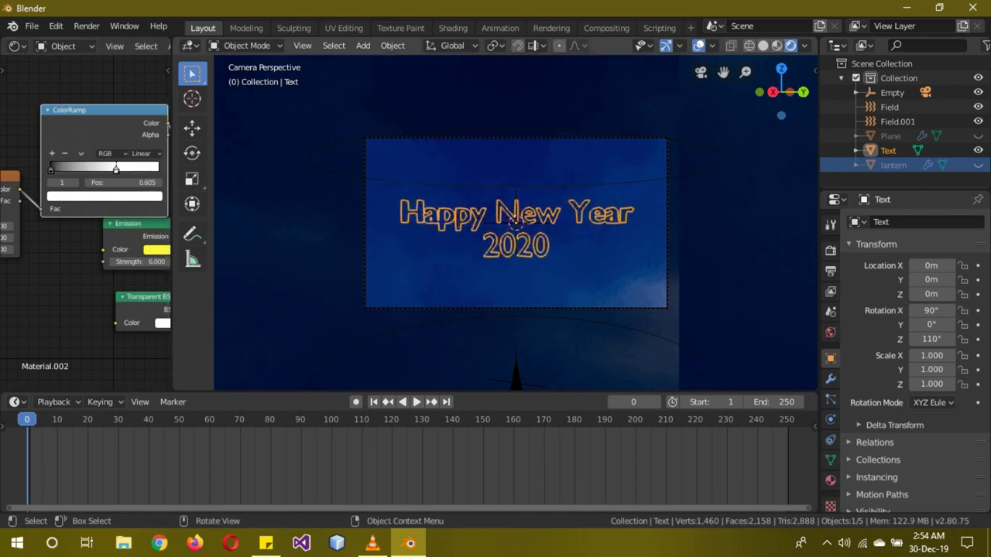
pyautogui.click(515, 223)
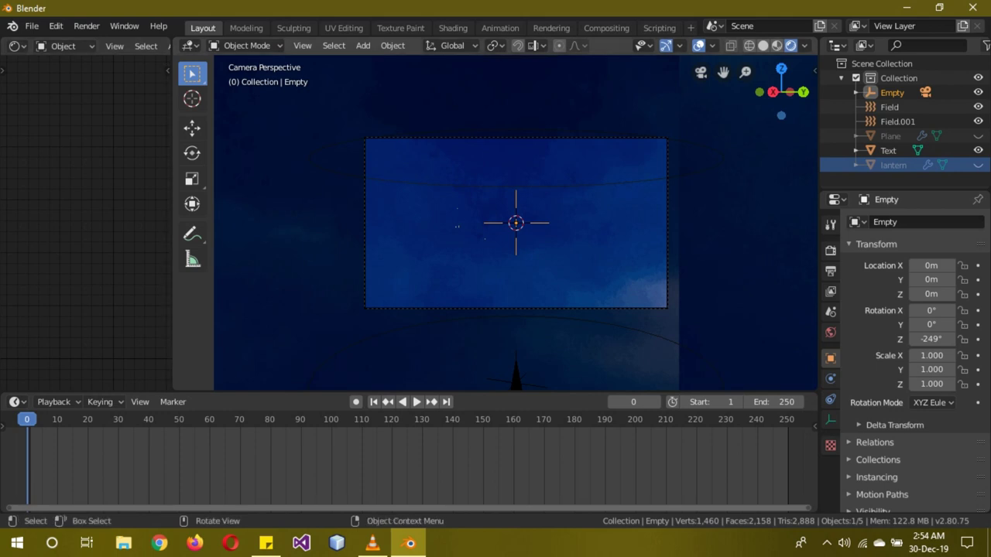
pyautogui.click(457, 214)
pyautogui.moveTo(116, 168); pyautogui.dragTo(105, 168)
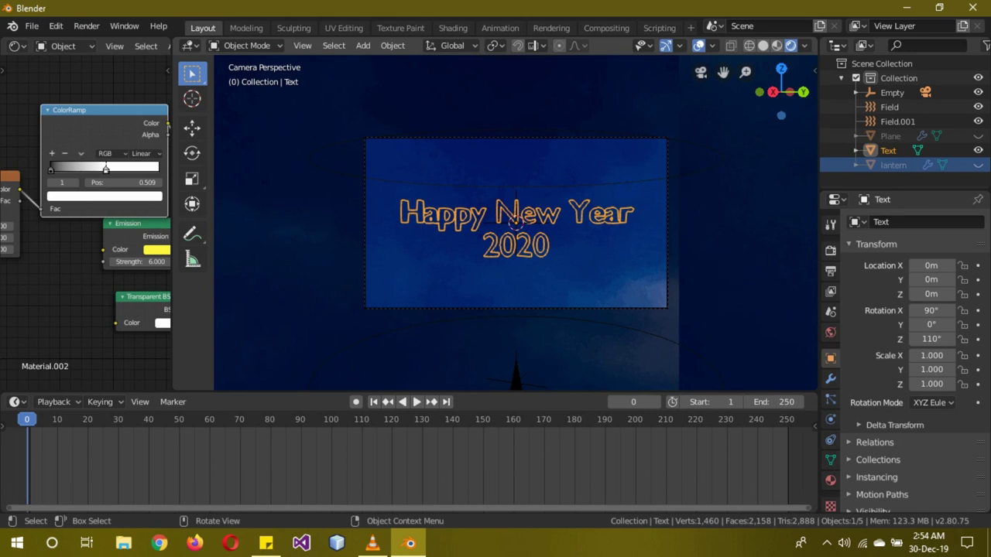
# Set the Empty's Z rotation to 69° and unhide the Plane that emits the lanterns.
pyautogui.click(515, 223)
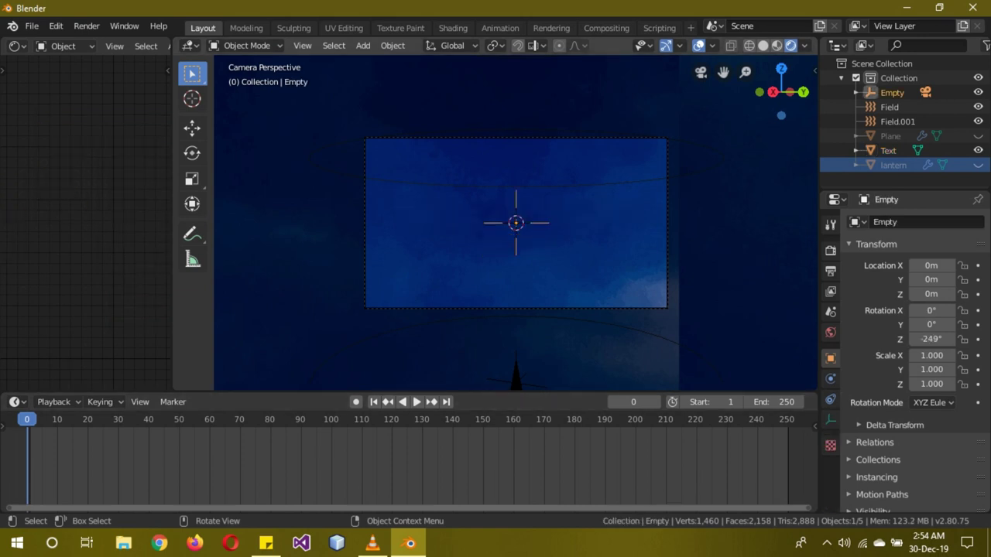
pyautogui.press('shift')
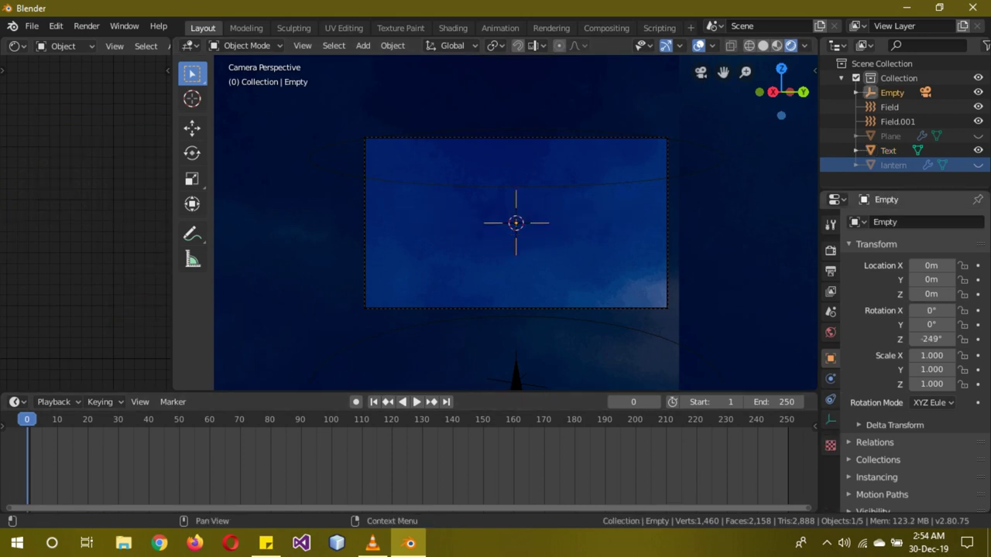
pyautogui.click(931, 339)
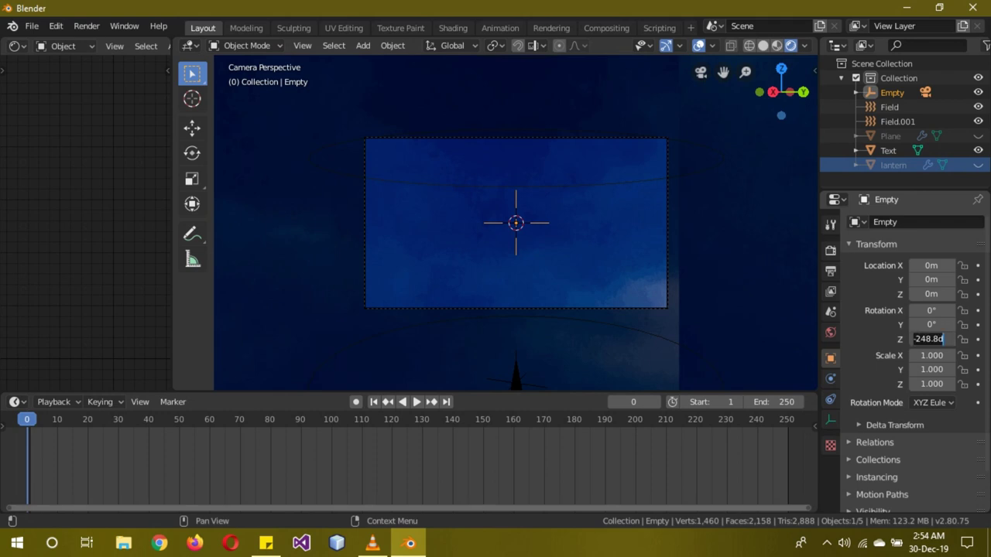
pyautogui.write('69')
pyautogui.press('Return')
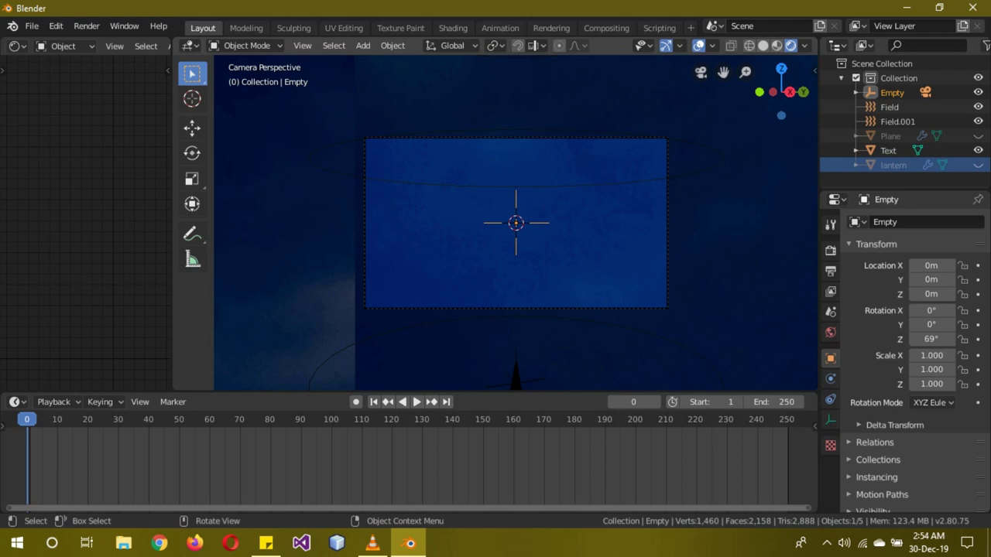
pyautogui.click(977, 135)
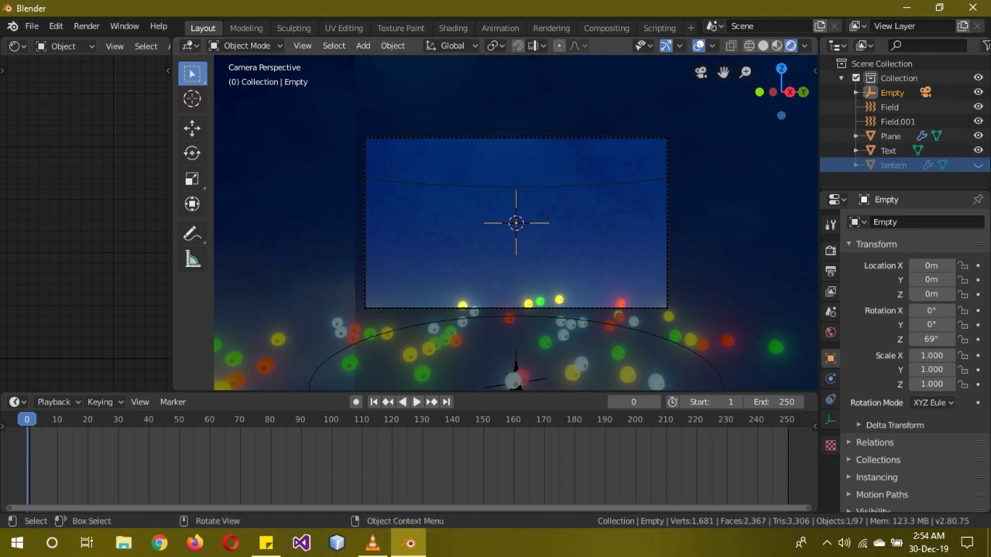
# Keyframe the positions of both ColorRamp stops of the Text material and the Empty's rotation at frame 0.
pyautogui.click(888, 151)
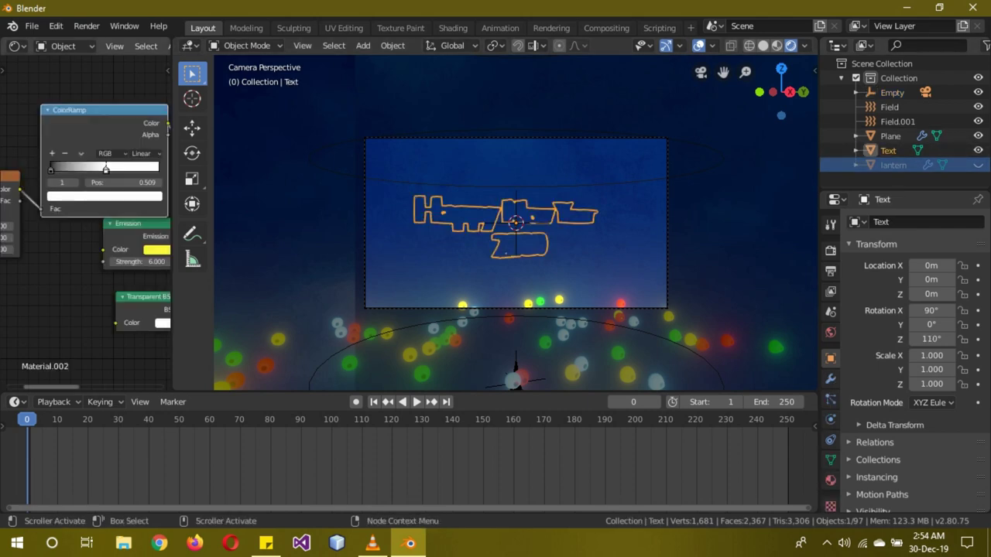
pyautogui.click(51, 169)
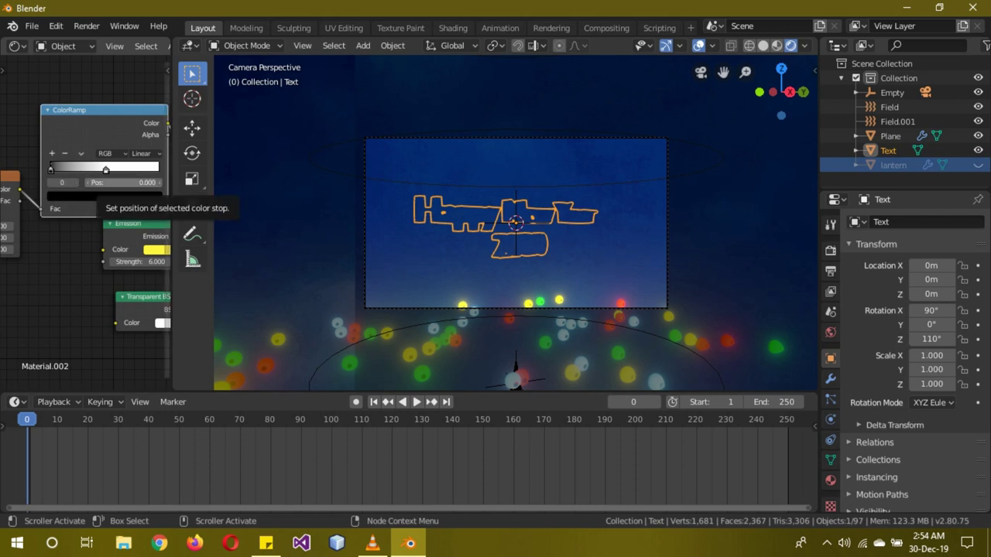
pyautogui.press('i')
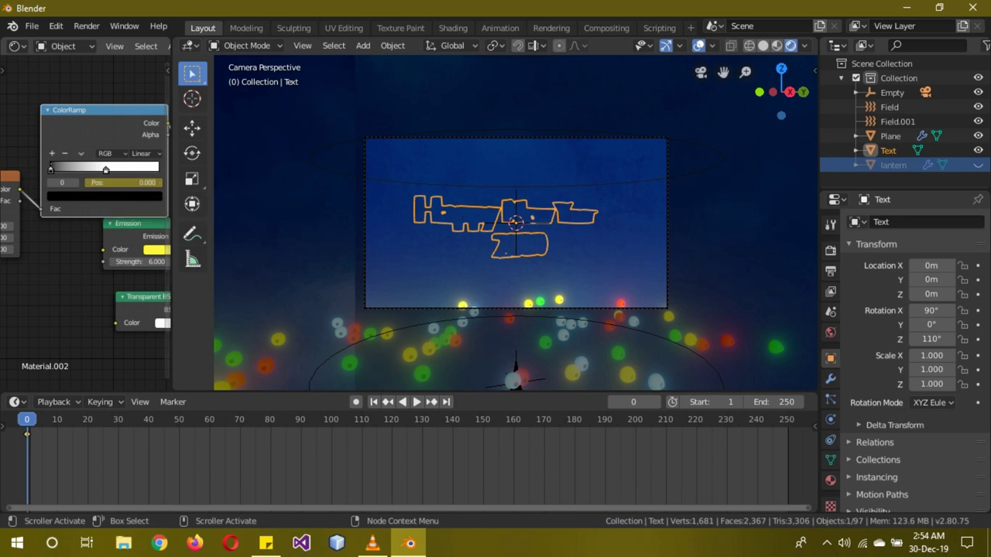
pyautogui.click(106, 170)
pyautogui.press('i')
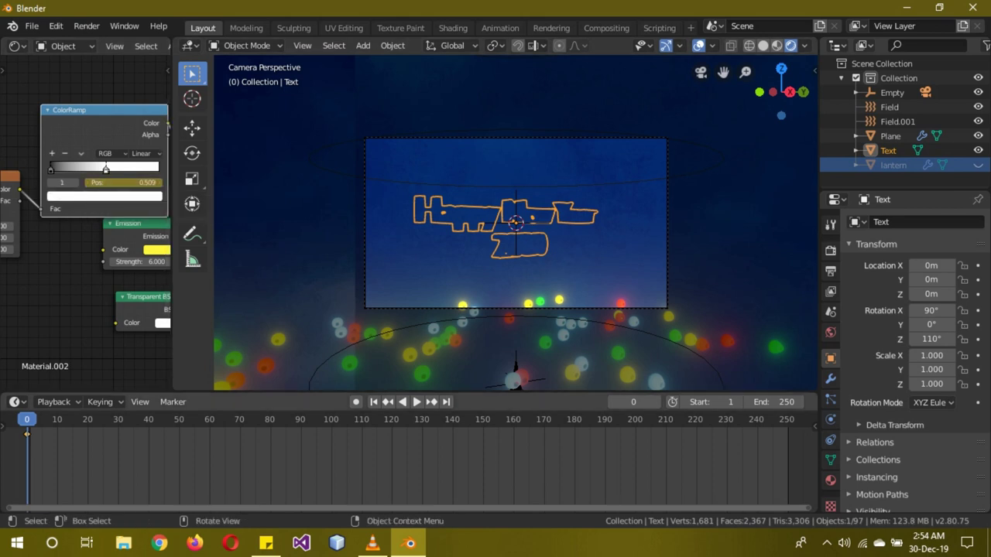
pyautogui.click(516, 224)
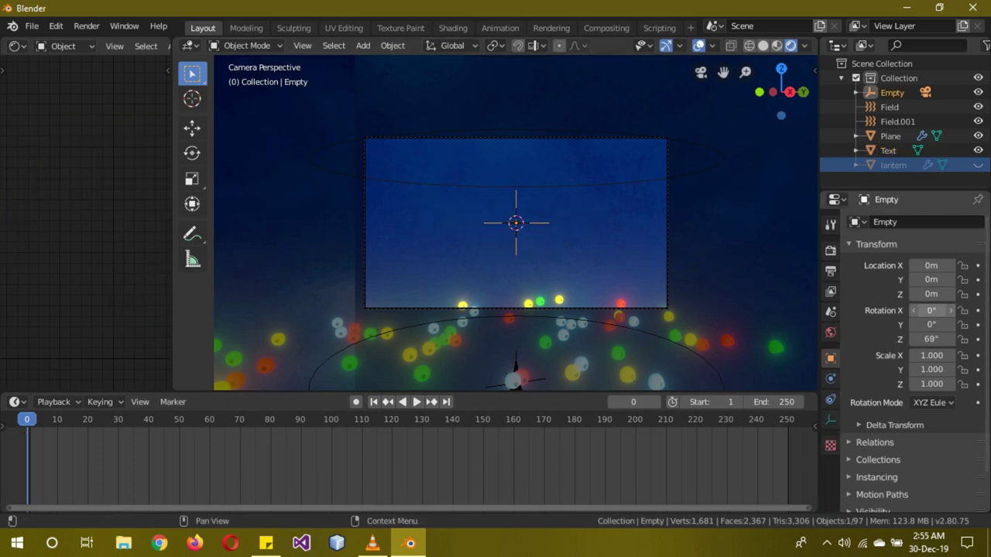
pyautogui.press('i')
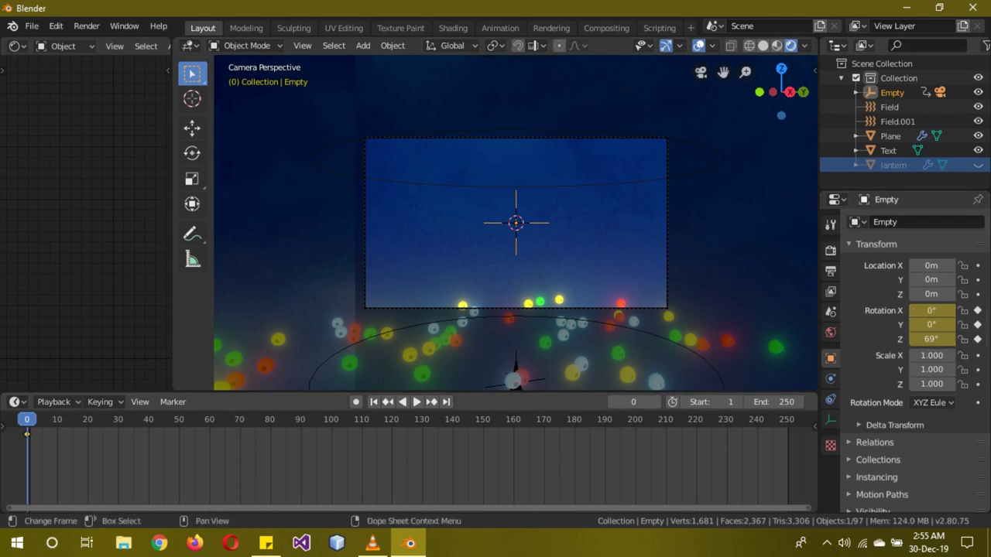
# Go to frame 90 and set the Empty's Z rotation to -249°.
pyautogui.click(300, 419)
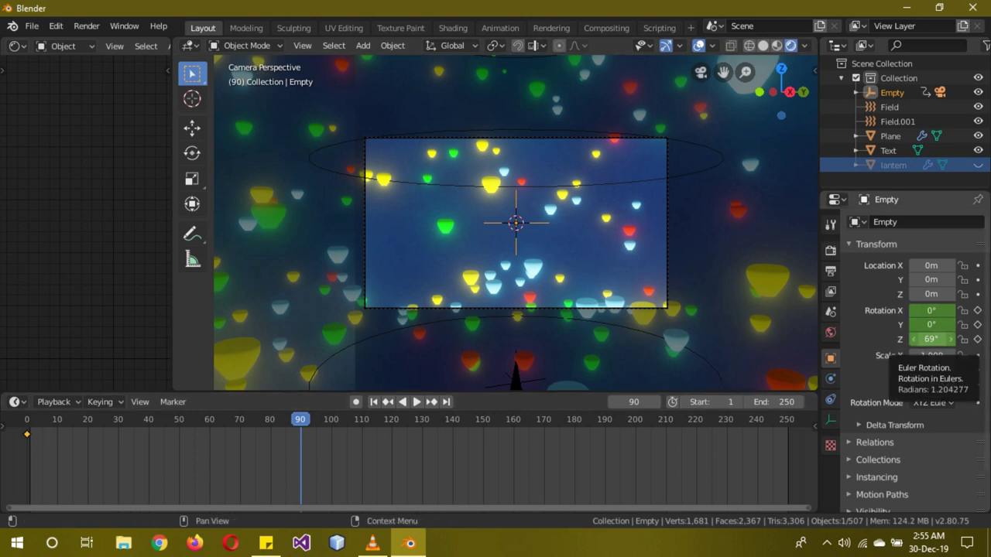
pyautogui.click(931, 339)
pyautogui.press('BackSpace')
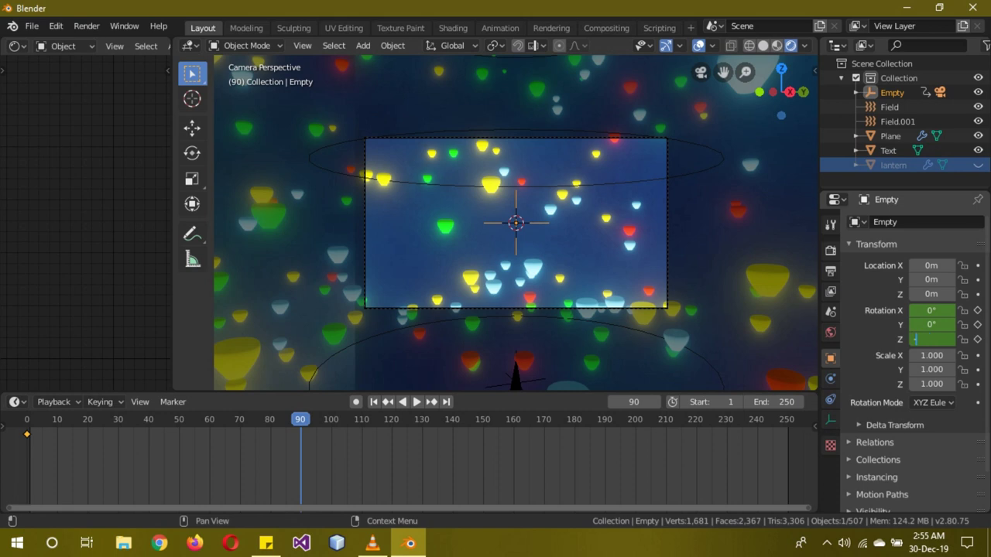
pyautogui.write('-49')
pyautogui.press('Return')
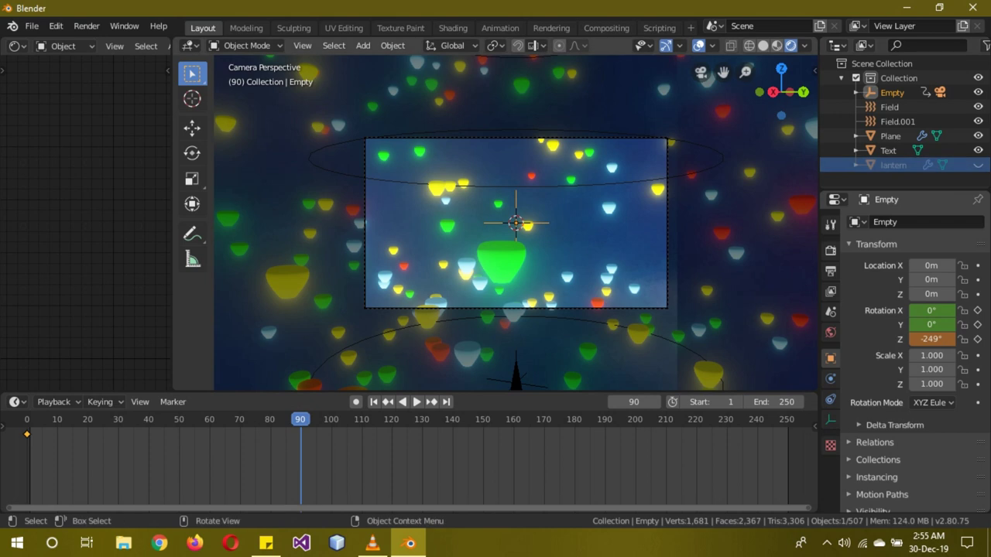
# At frame 90, keyframe the Text's ColorRamp with the white stop at 1.000 and the black stop at 0.286.
pyautogui.click(888, 150)
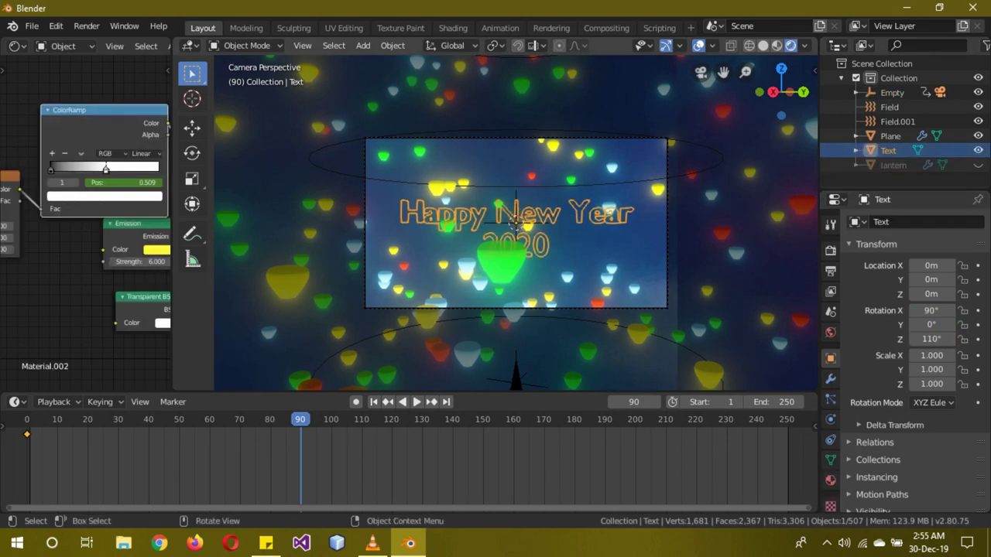
pyautogui.moveTo(106, 169); pyautogui.dragTo(159, 169)
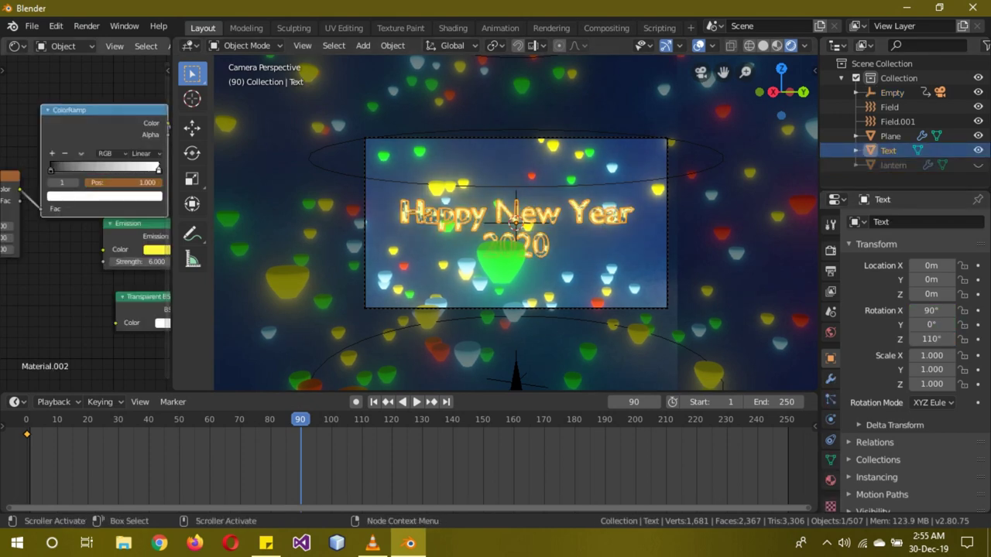
pyautogui.moveTo(51, 170); pyautogui.dragTo(82, 169)
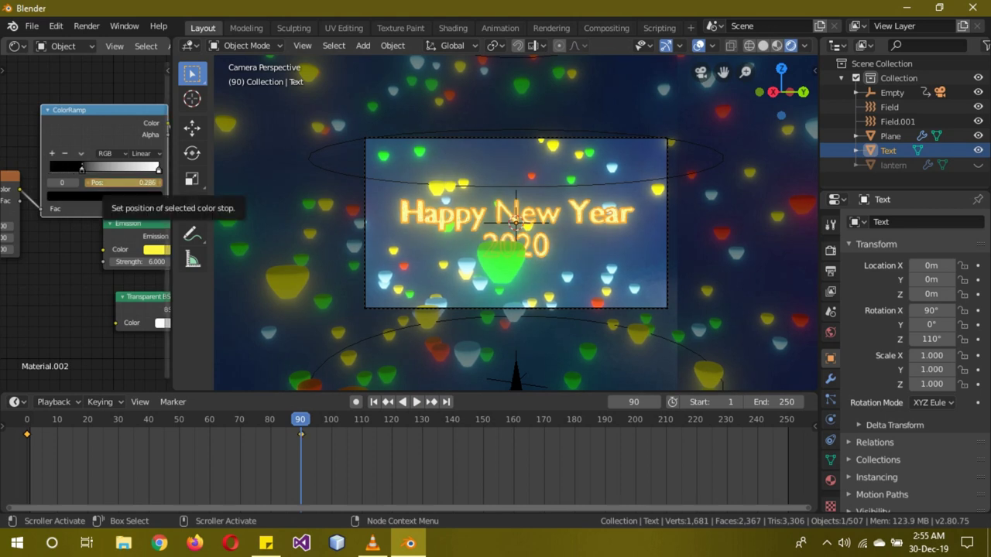
pyautogui.press('i')
pyautogui.click(158, 170)
pyautogui.press('i')
pyautogui.click(82, 170)
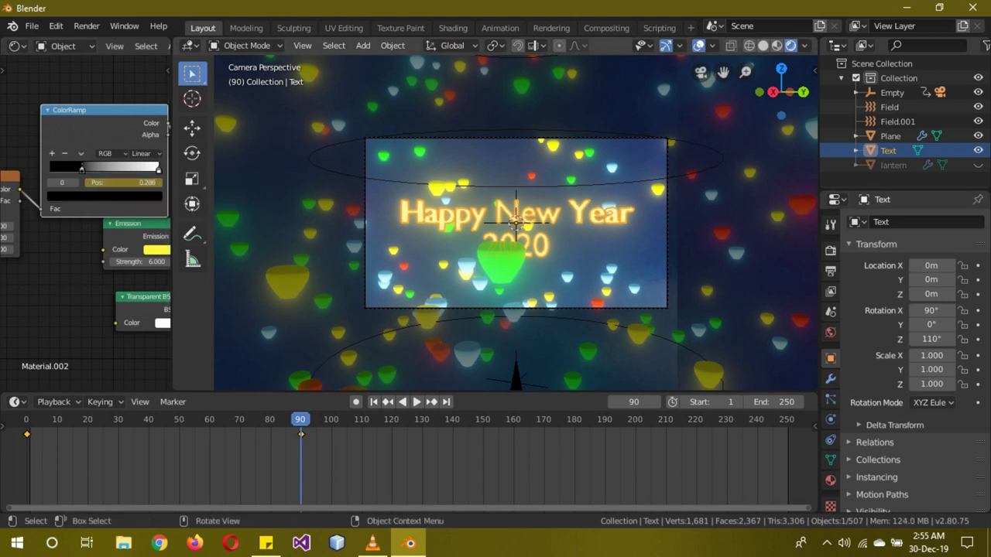
# Keyframe the Empty's rotation at frame 90 and play the animation from frame 0.
pyautogui.click(650, 331)
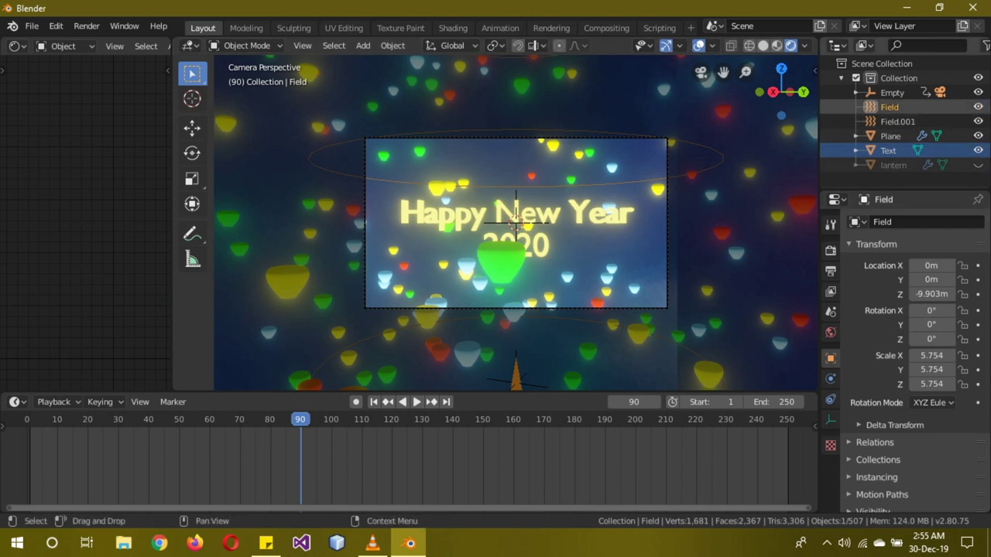
pyautogui.click(892, 92)
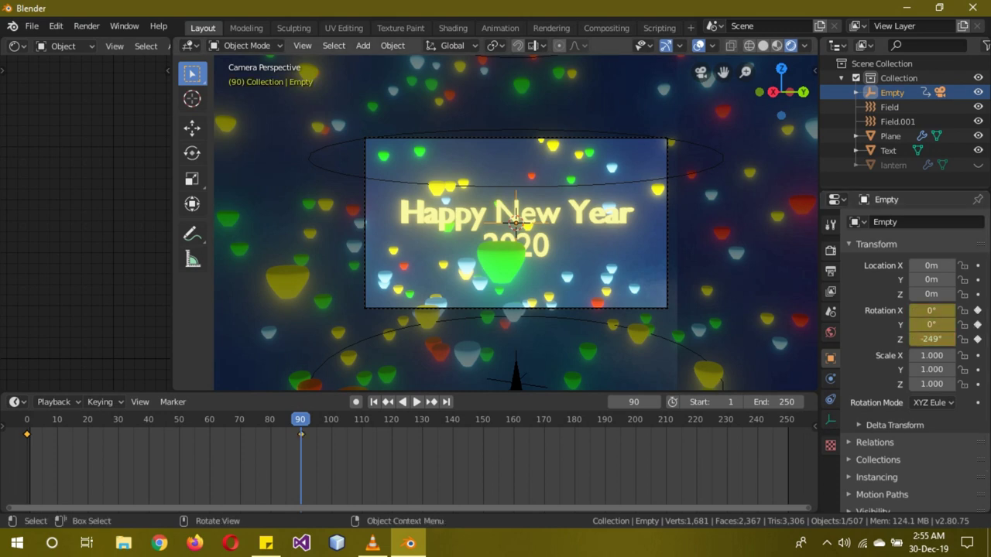
pyautogui.moveTo(300, 419); pyautogui.dragTo(298, 418)
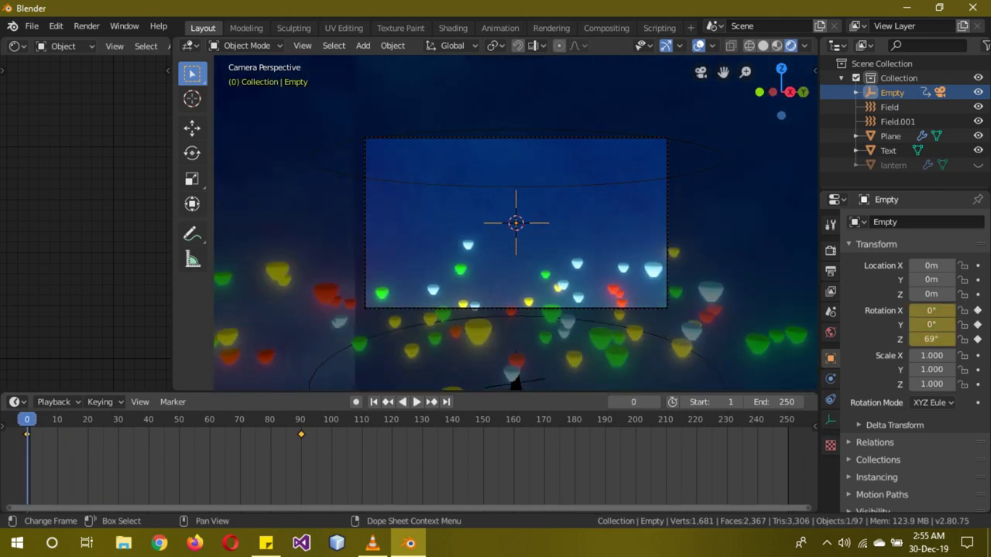
pyautogui.press('space')
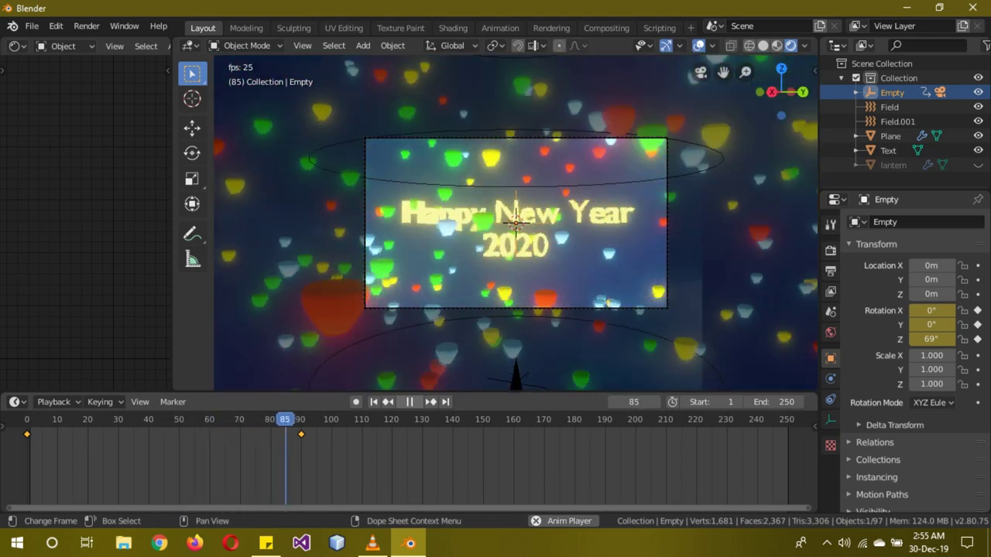
pyautogui.press('space')
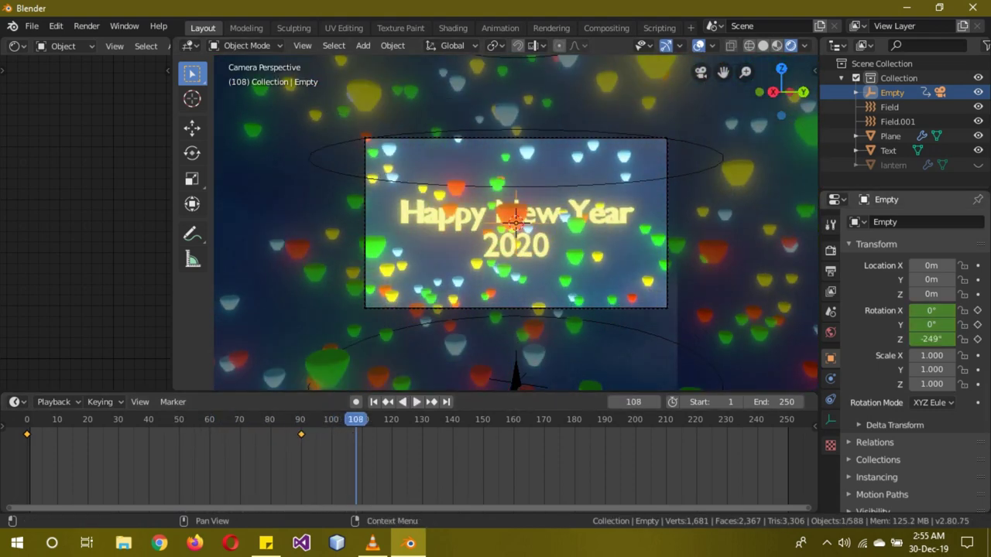
# Set the render output file format to FFmpeg video.
pyautogui.click(830, 251)
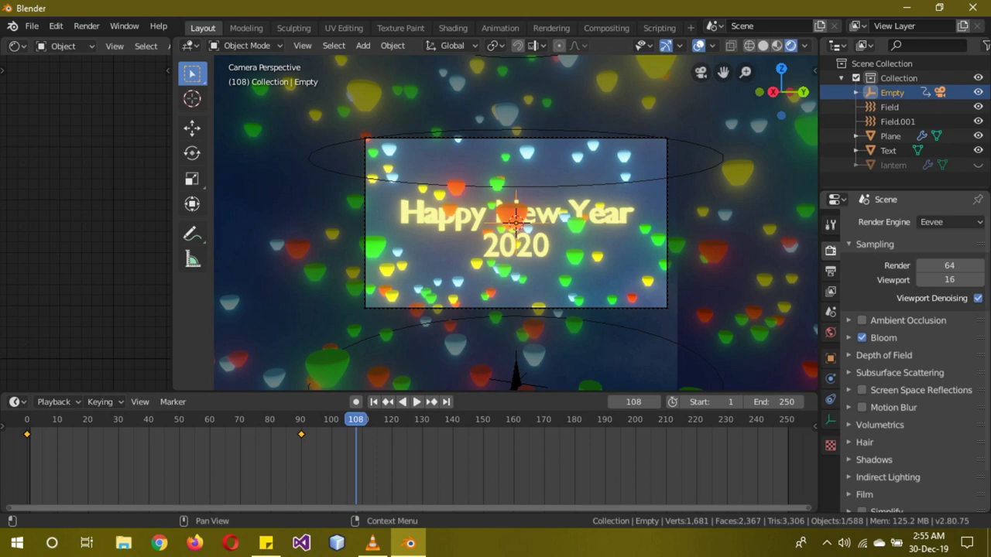
pyautogui.click(830, 271)
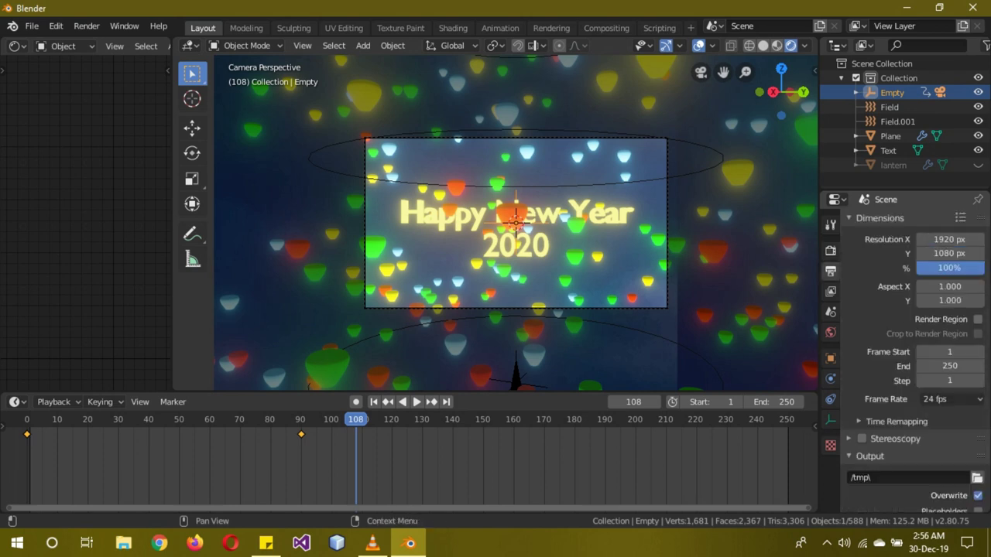
pyautogui.scroll(-5, 905, 356)
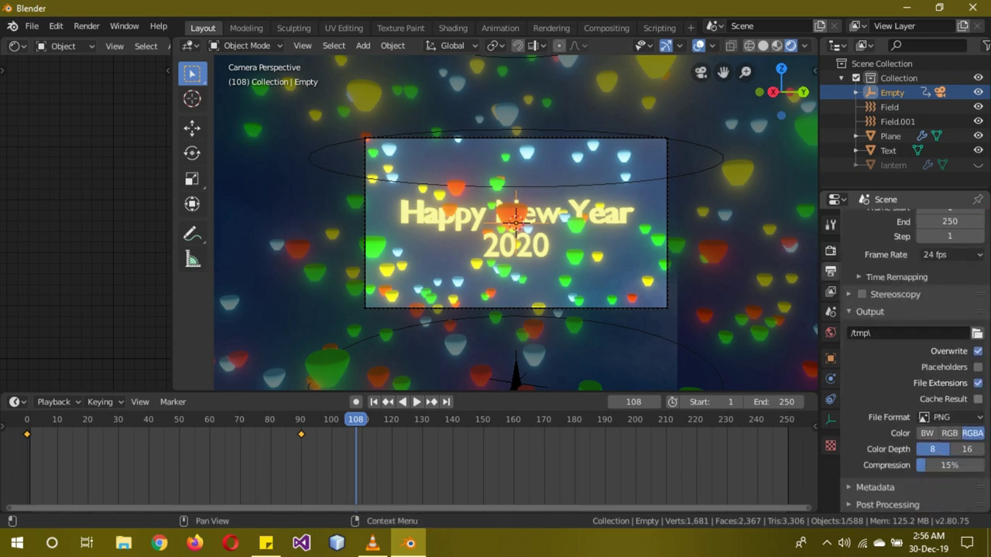
pyautogui.click(950, 417)
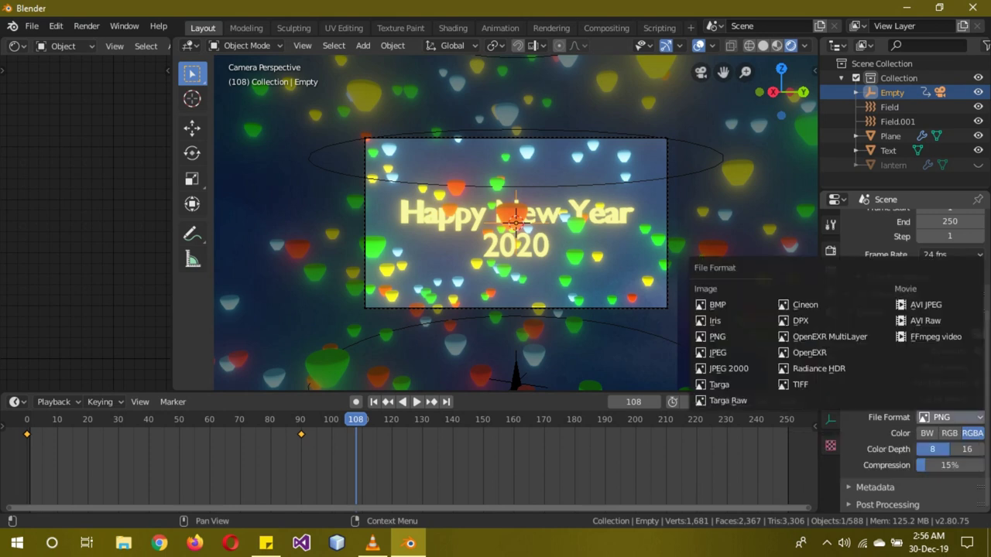
pyautogui.click(951, 417)
pyautogui.click(935, 336)
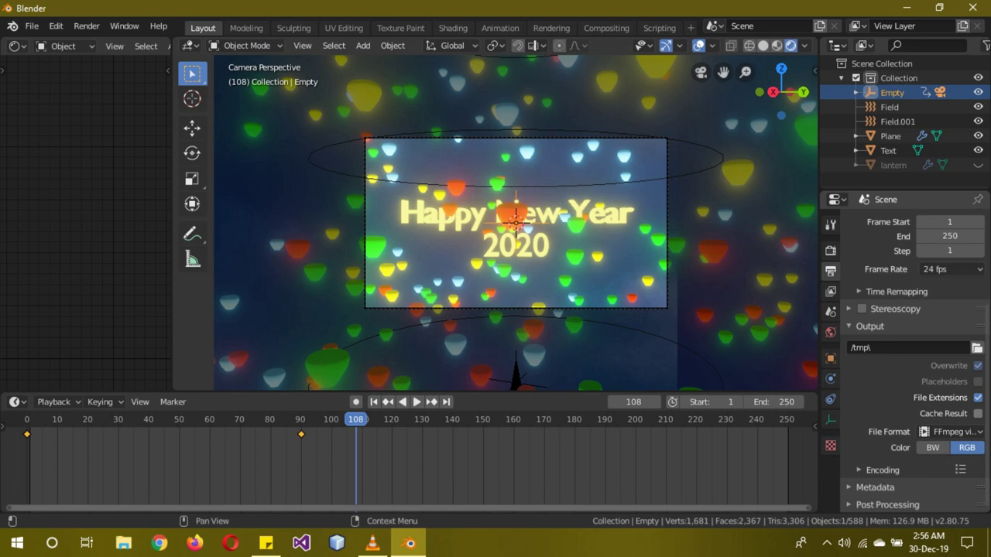
# Set the encoding container of the video output to MPEG-4.
pyautogui.click(882, 469)
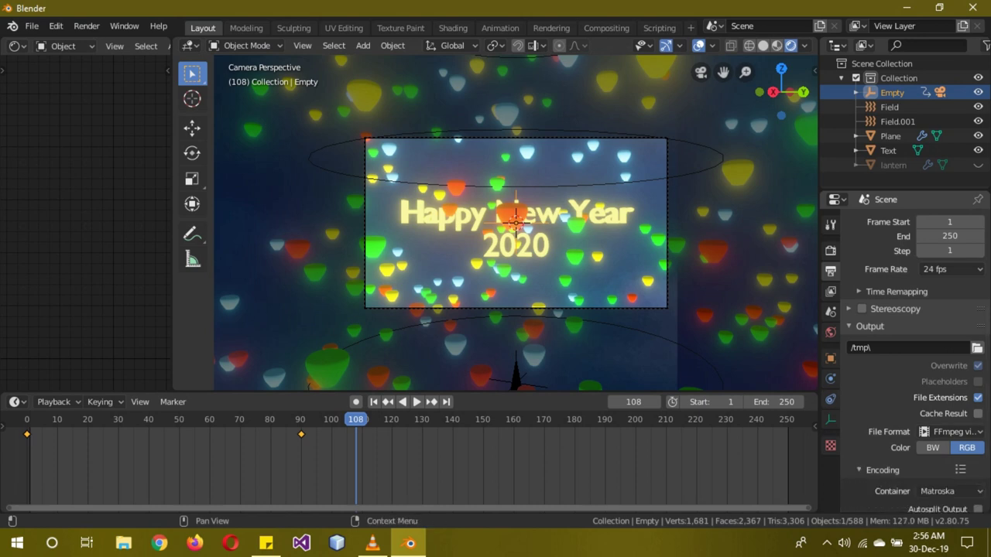
pyautogui.scroll(-5, 906, 402)
pyautogui.click(950, 346)
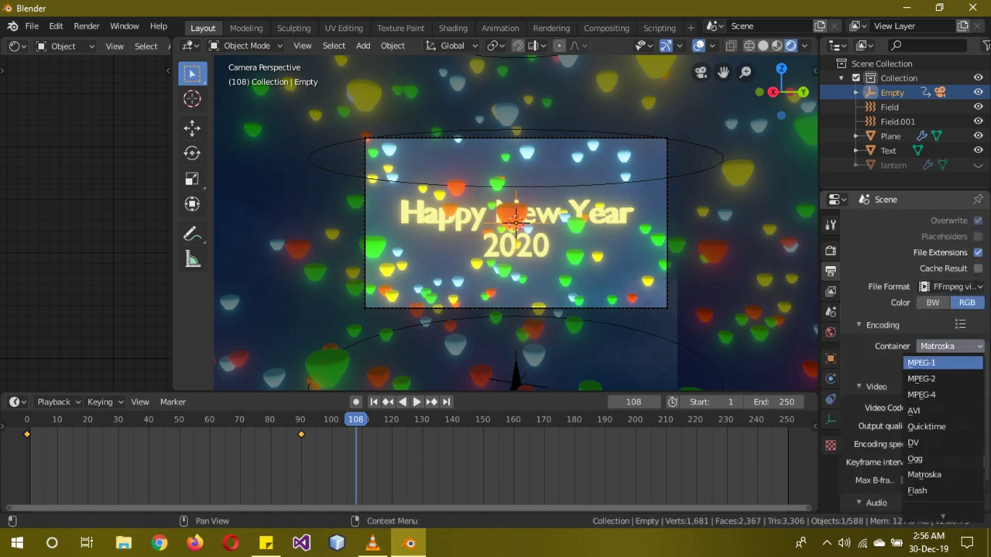
pyautogui.click(936, 395)
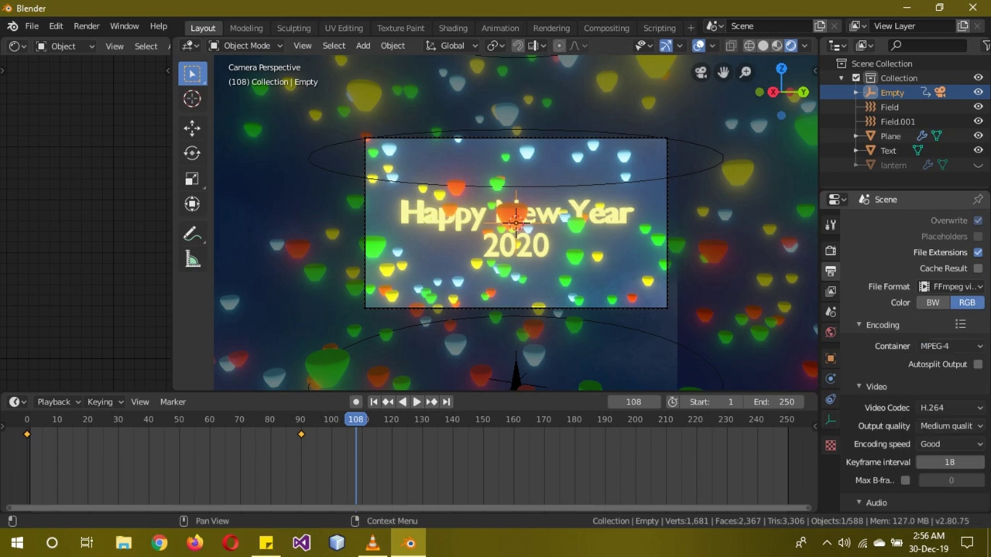
# Set the video codec to MPEG-4 (divx) and the output quality to Constant Bitrate.
pyautogui.click(950, 407)
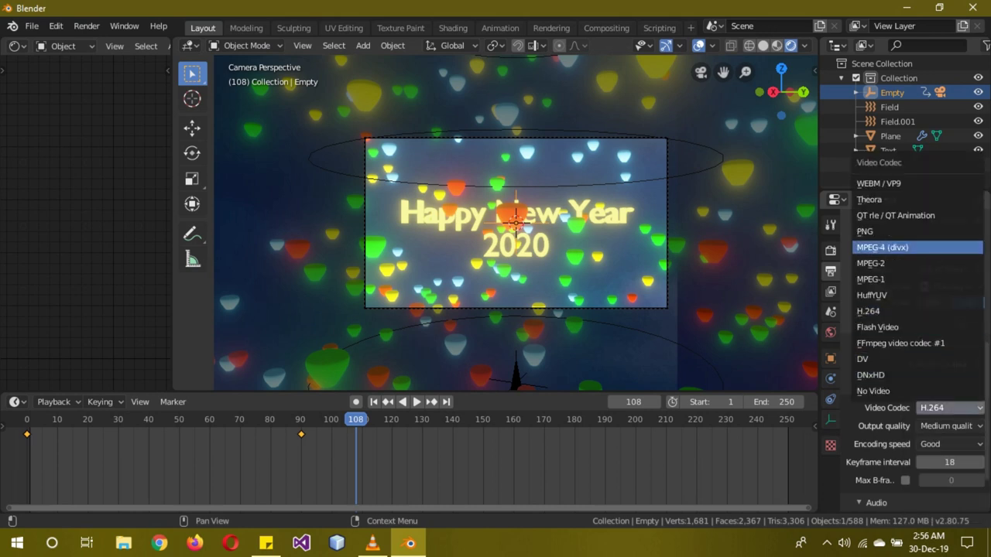
pyautogui.click(882, 247)
pyautogui.click(951, 426)
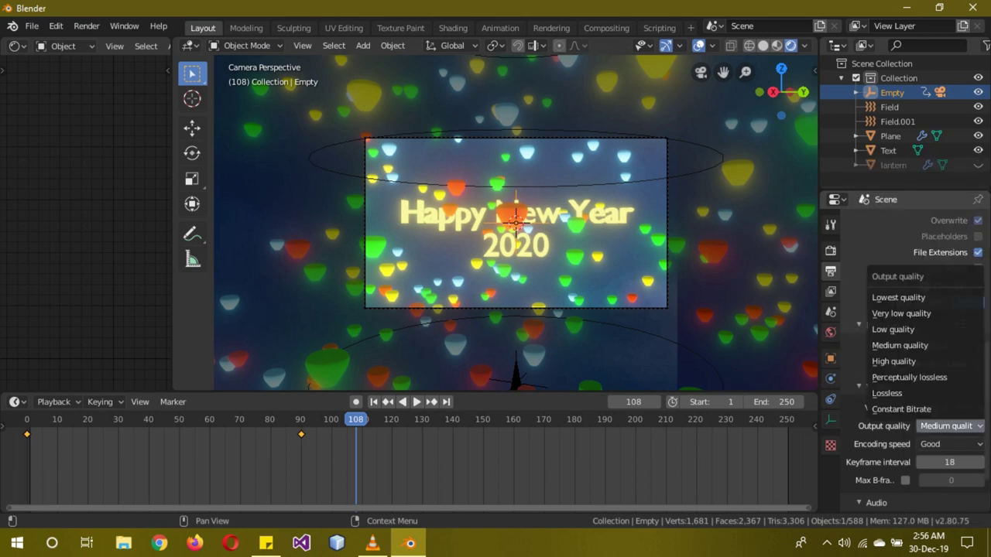
pyautogui.click(913, 408)
pyautogui.scroll(-5, 906, 356)
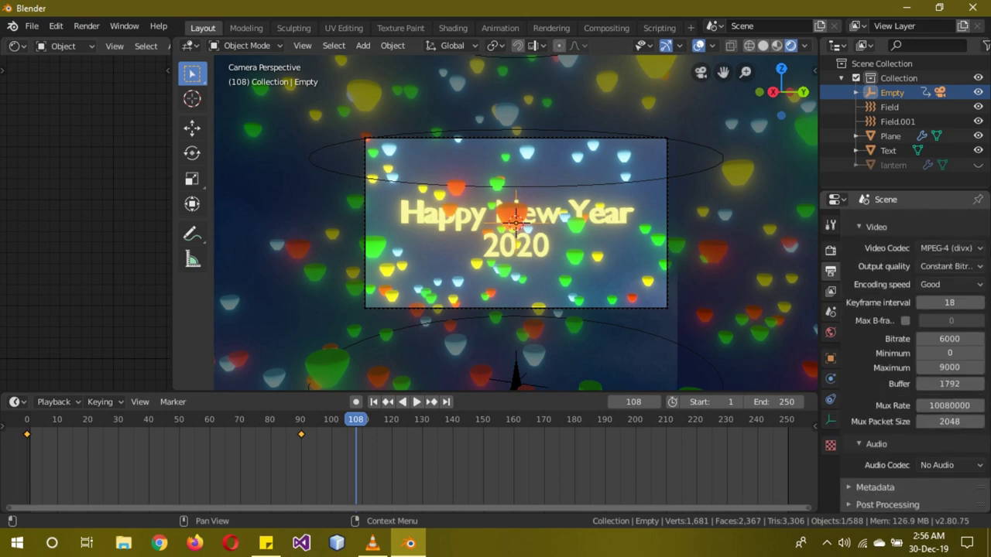
pyautogui.scroll(12, 905, 356)
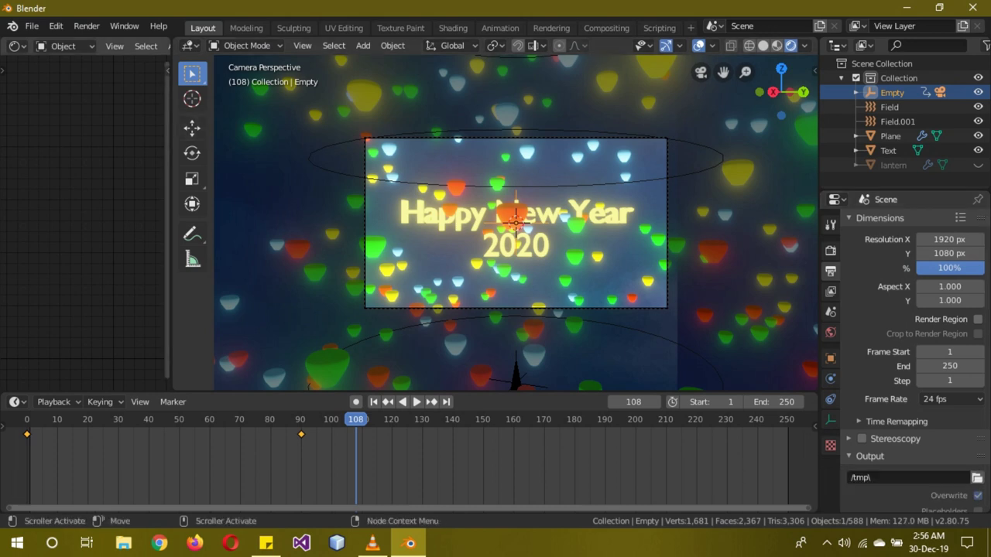
pyautogui.click(86, 25)
pyautogui.moveTo(124, 27)
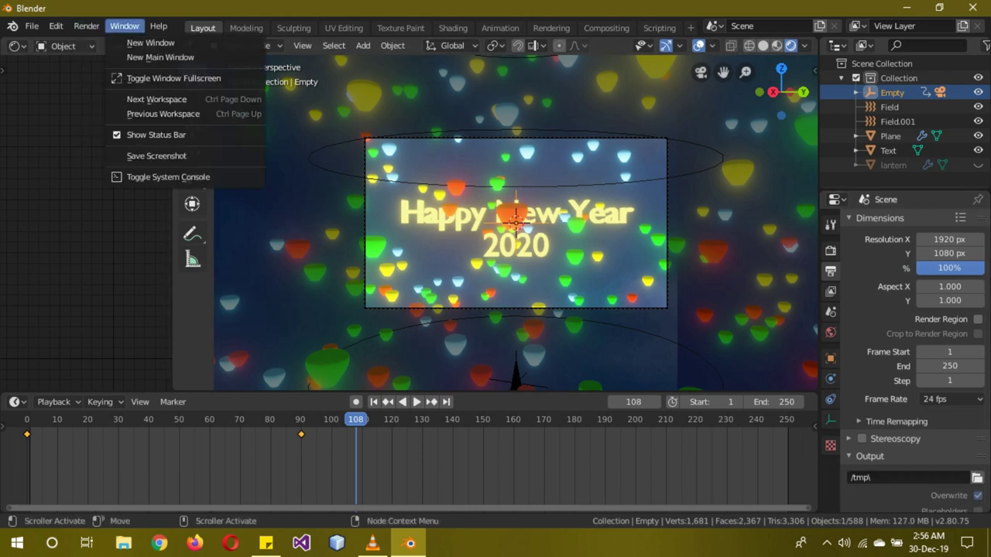
pyautogui.press('Escape')
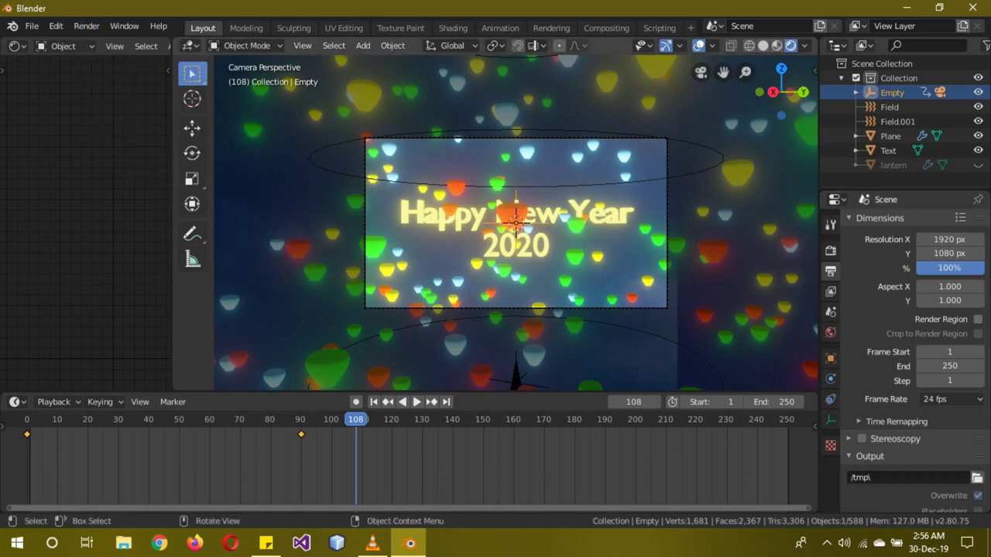